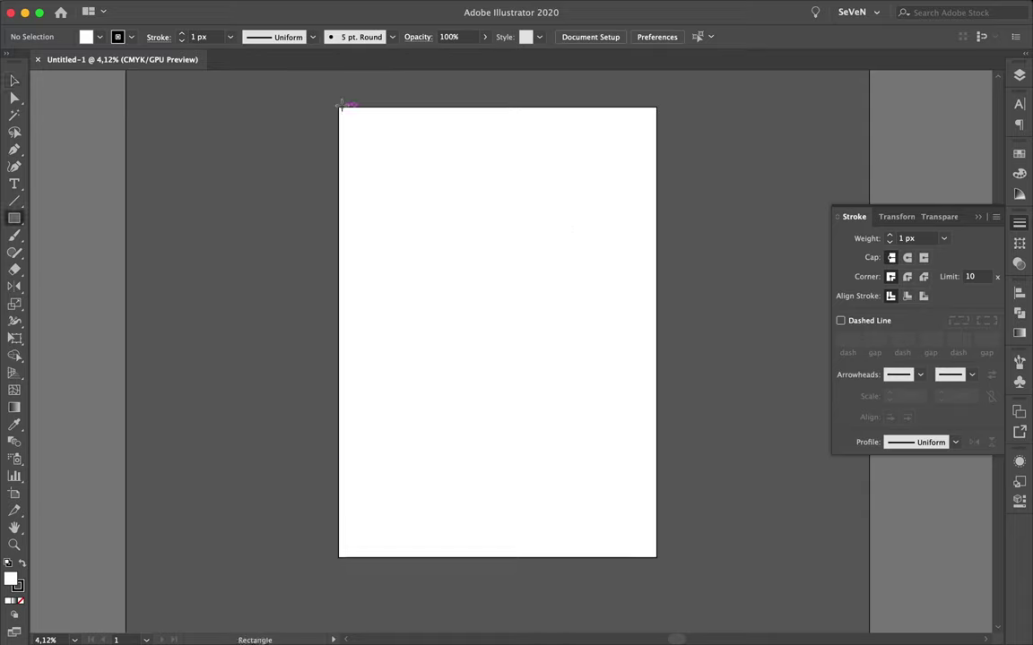
- Cover the artboard with a rectangle filled #be1622 red
left_click(874, 192)
double_click(837, 170)
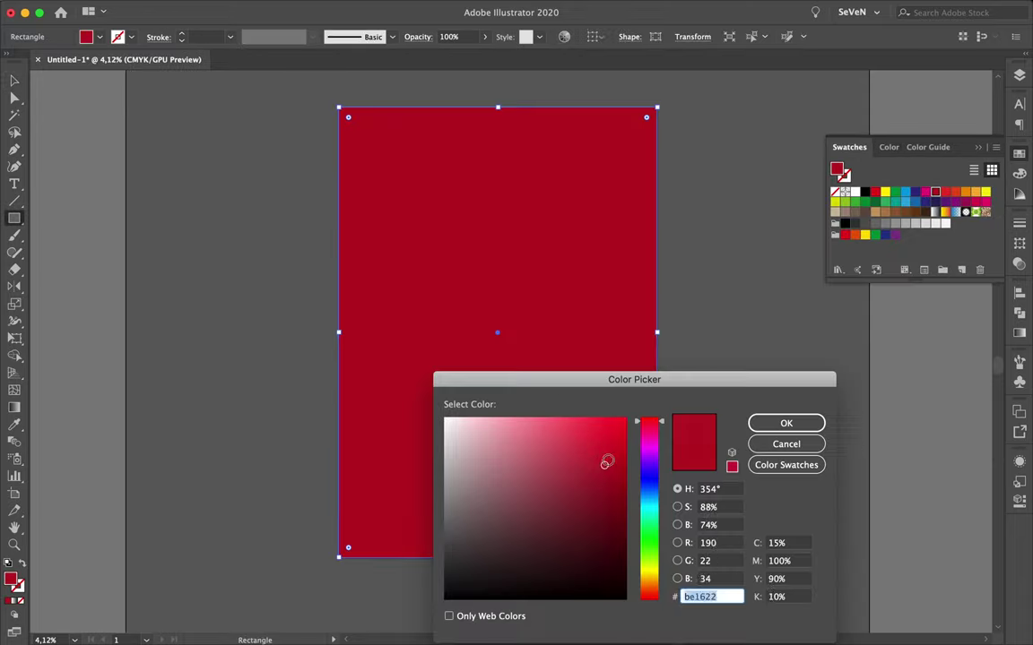
left_click(769, 426)
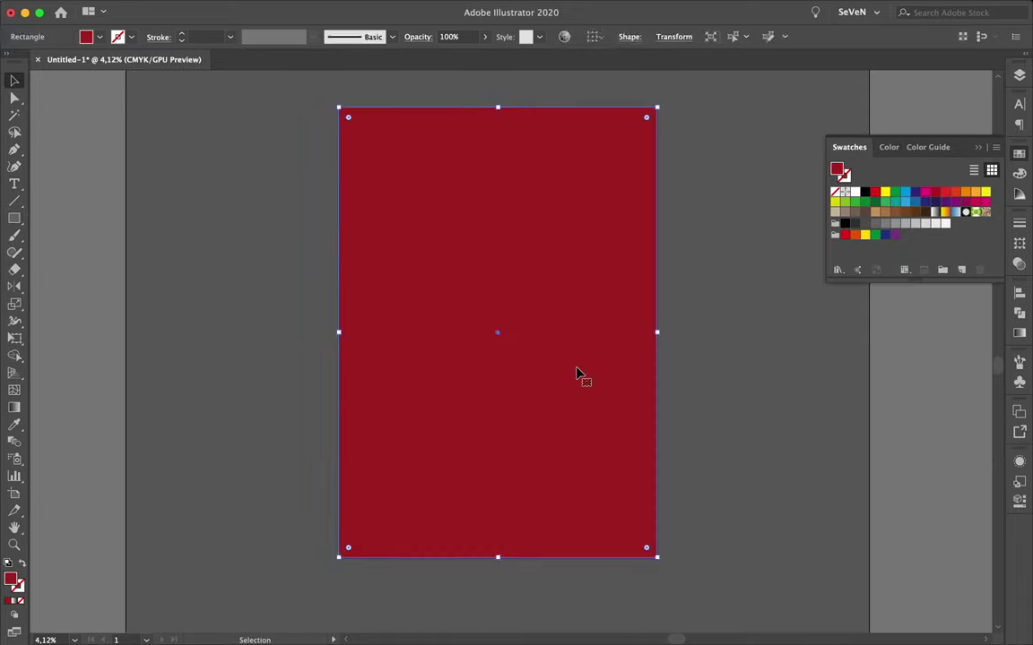
key("ctrl+shift+a")
- Draw an unfilled rectangle and a rectangular grid spanning the whole artboard
key("m")
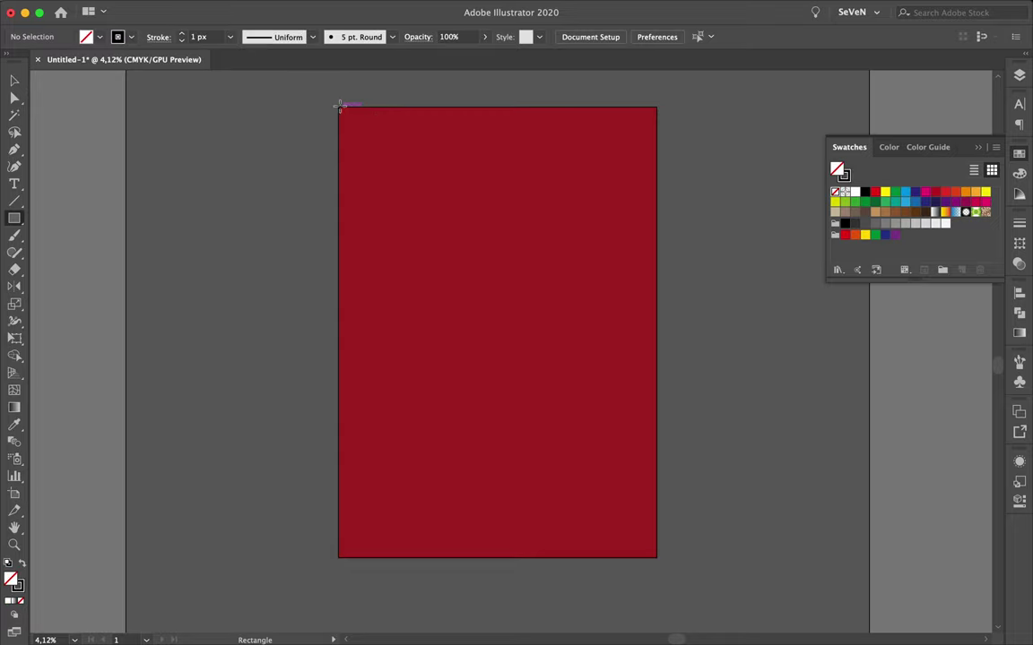
left_click_drag(669, 568, 657, 556)
left_click(15, 204)
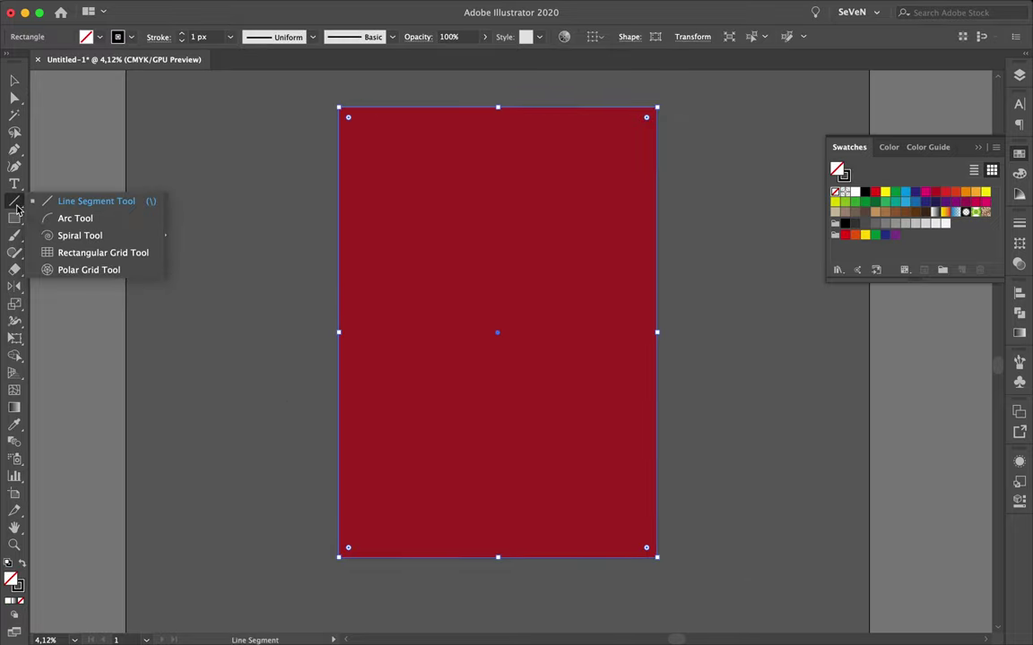
left_click(81, 253)
key("ctrl+shift+a")
left_click(375, 129)
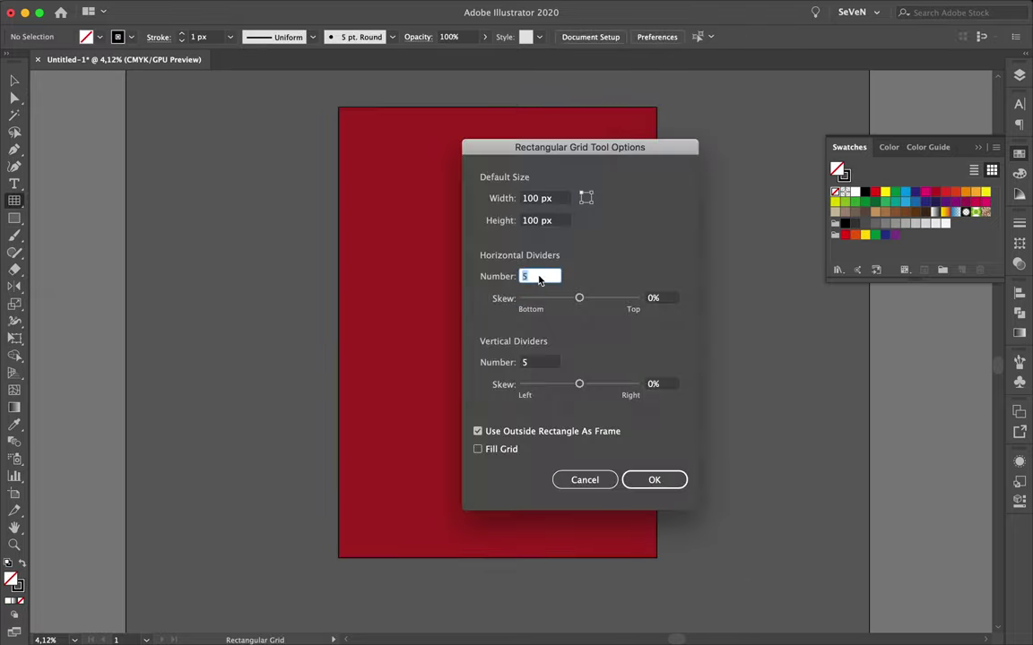
key("Return")
left_click_drag(339, 106, 657, 557)
- Attempt to split the grid into cells from the Object menu, then abandon it
left_click(177, 7)
mouse_move(180, 328)
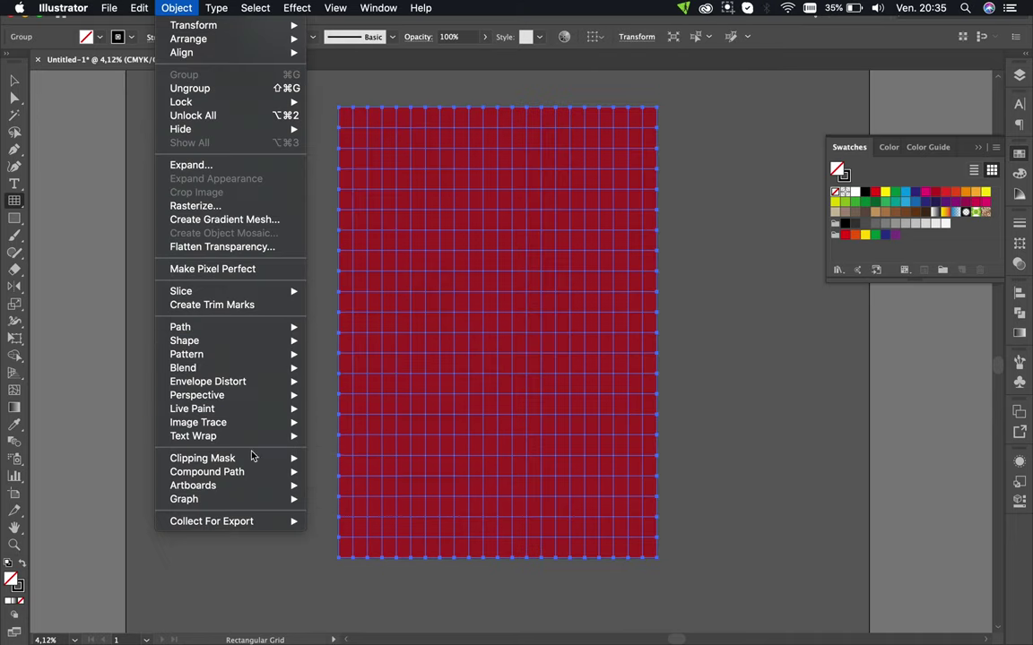
left_click(347, 473)
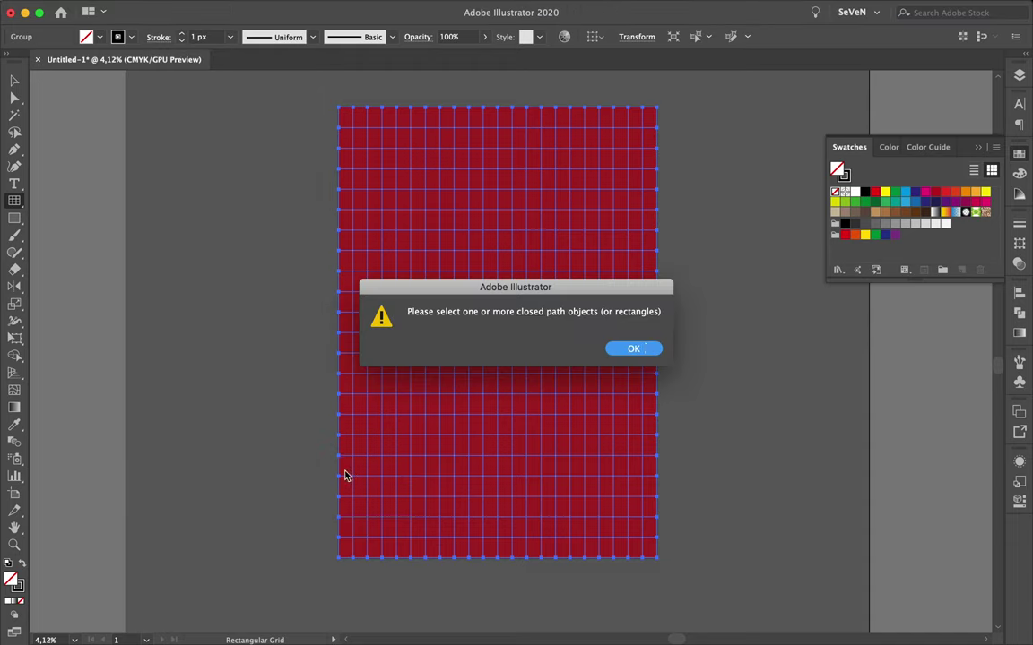
left_click(633, 349)
left_click(176, 7)
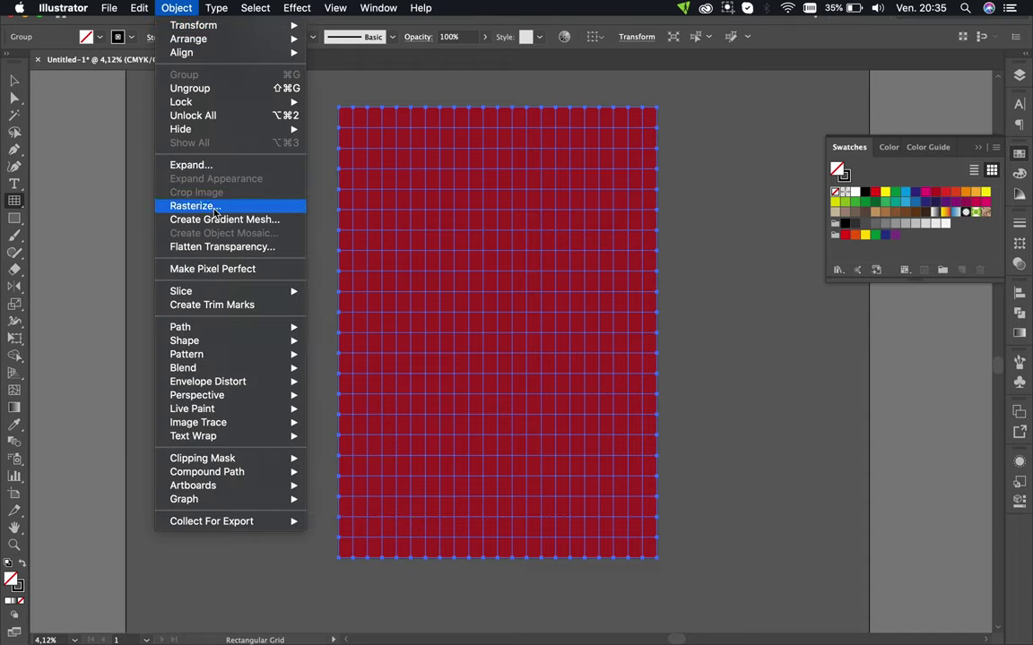
mouse_move(180, 327)
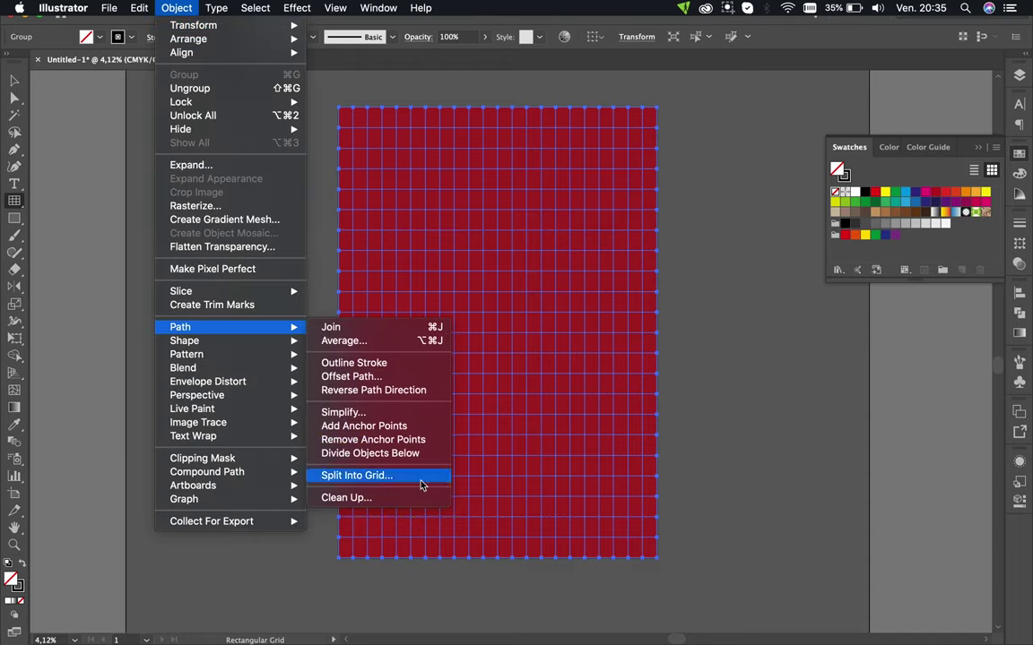
left_click(422, 478)
- Select the grid and lock its layer in the Layers panel
key("v")
left_click(590, 286)
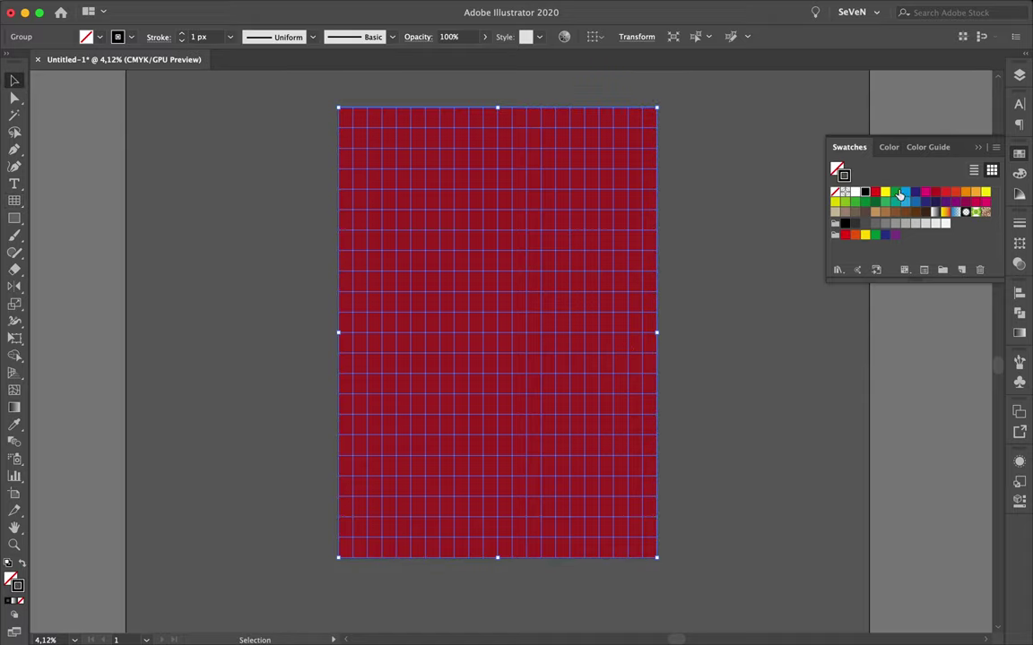
key("F7")
left_click(858, 89)
- Rename the bottom layer to Background
key("m")
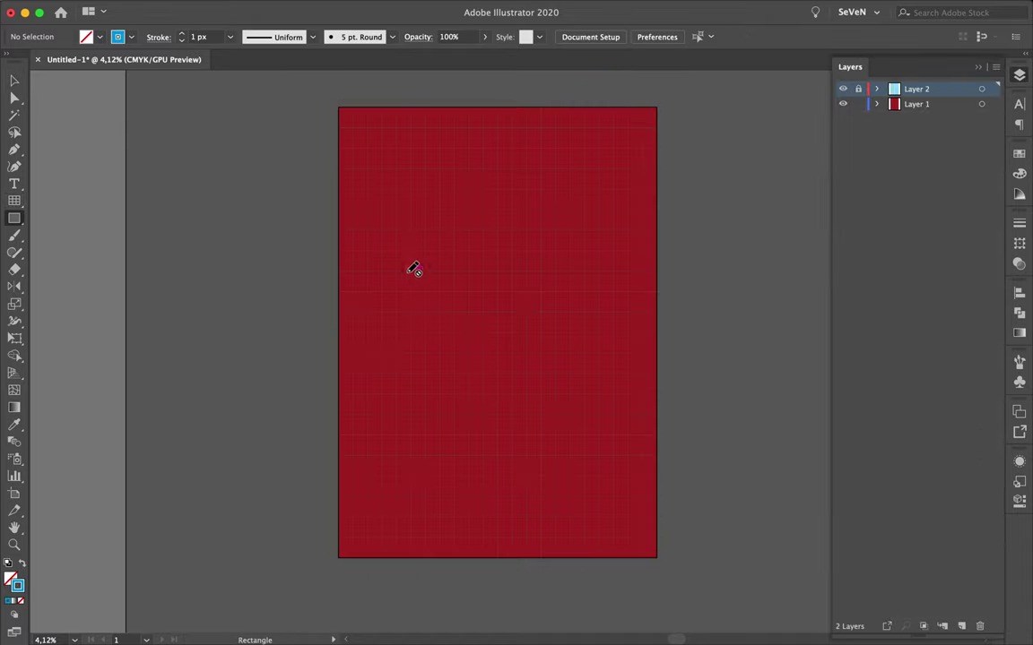
double_click(916, 104)
type("Ba")
key("ctrl+l")
- Draw a tall white bar and duplicate it into a horizontal crossing bar
scroll(459, 249, "up", 2)
key("d")
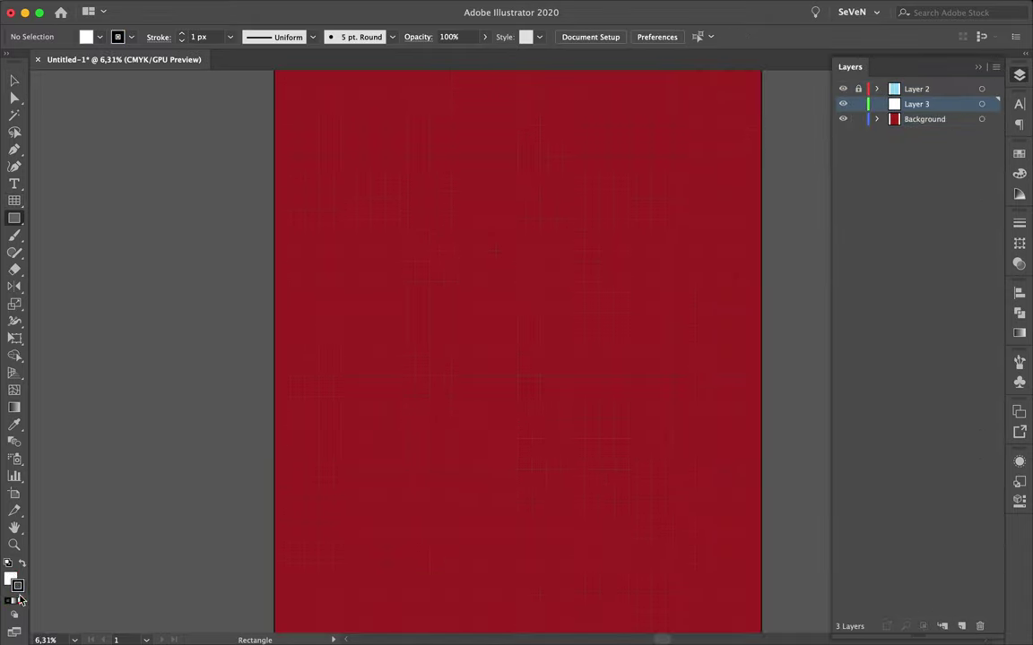
left_click_drag(595, 494, 580, 535)
key("v")
key("ctrl+c")
key("ctrl+v")
left_click_drag(456, 297, 519, 321)
- Extend the vertical bar upward and widen the bars into a symmetric cross
key("ctrl+shift+a")
key("ctrl+a")
key("ctrl+shift+a")
scroll(663, 232, "down", 1)
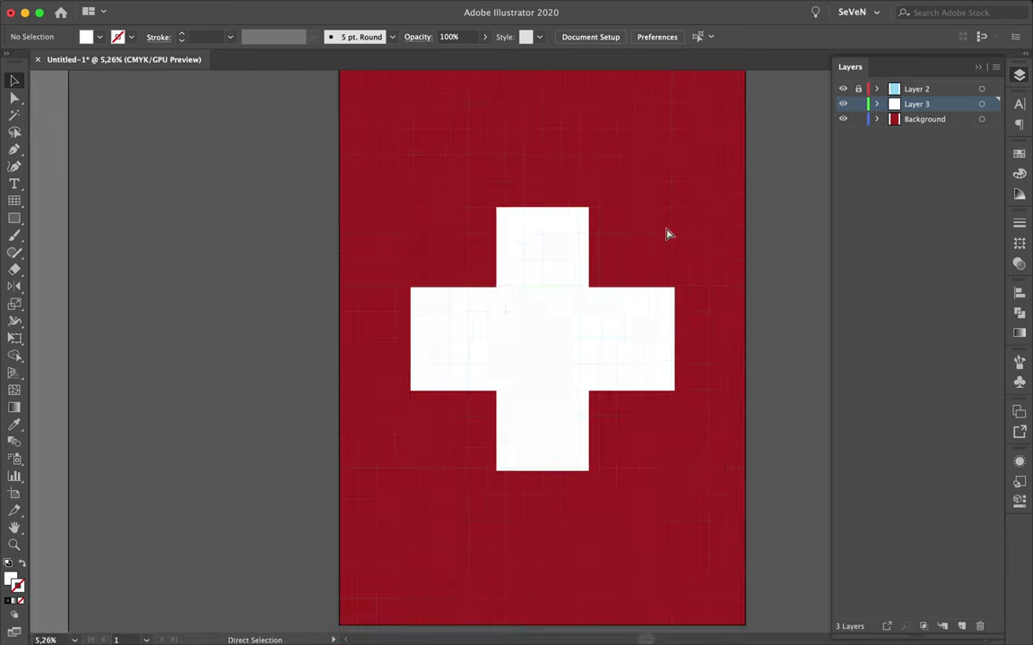
key("ctrl+a")
left_click(542, 251)
left_click_drag(541, 207, 533, 180)
left_click_drag(634, 337, 633, 318)
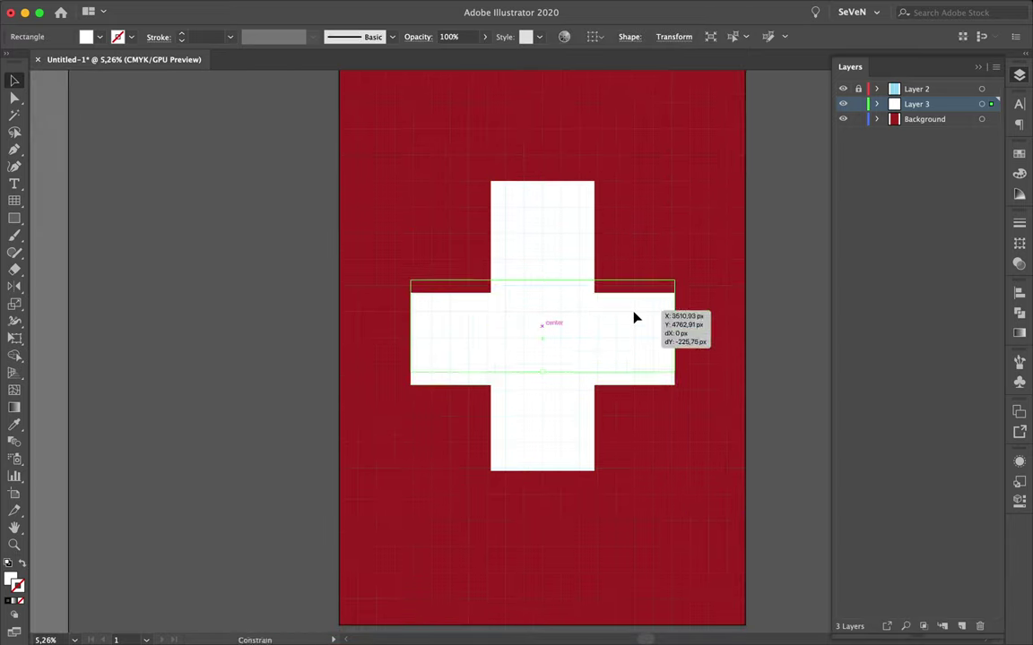
- Centre the two bars on each other with the Align panel
key("ctrl+a")
left_click(592, 36)
left_click(491, 83)
left_click(753, 267)
- Move the white cross to the artboard's bottom-right corner
scroll(573, 269, "down", 1)
key("ctrl+a")
key("ctrl+shift+a")
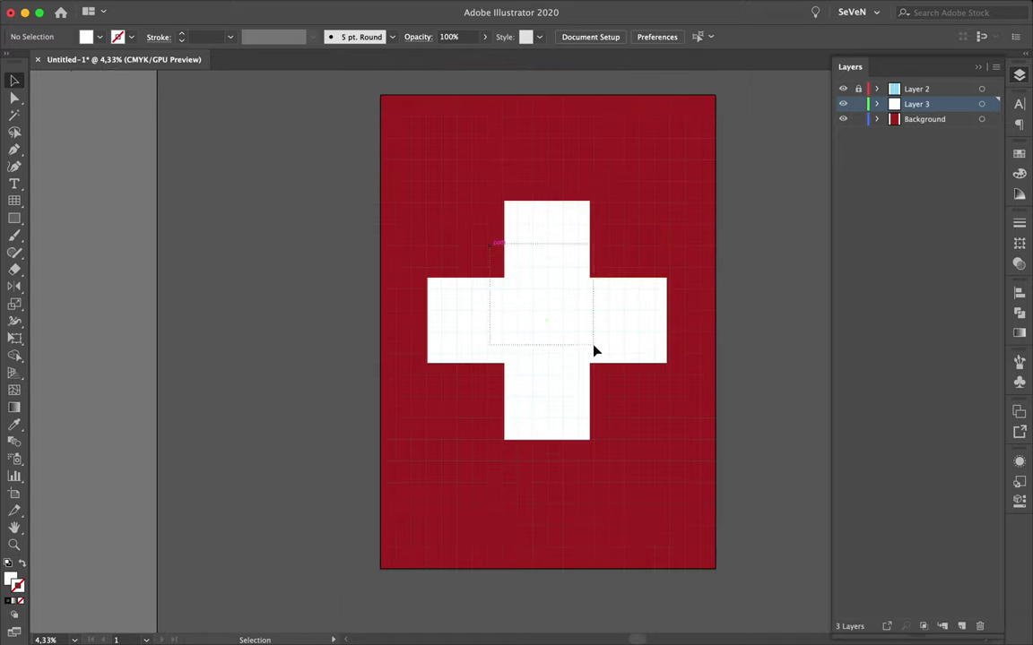
left_click_drag(567, 320, 675, 530)
- Draw a rectangle covering the cross's right part
scroll(769, 132, "down", 2)
scroll(743, 237, "down", 2)
scroll(743, 237, "right", 2)
left_click_drag(657, 154, 761, 640)
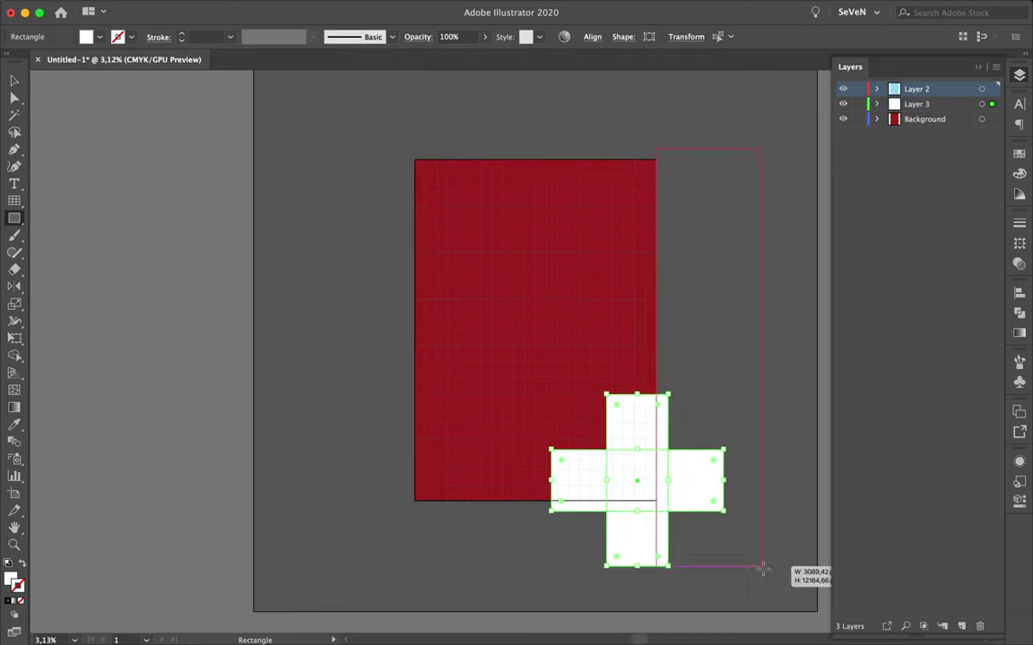
- Add masking rectangles over the cross's bottom and left of the artboard, then lock that layer
left_click_drag(382, 501, 709, 578)
left_click_drag(727, 158, 726, 158)
left_click_drag(306, 111, 414, 545)
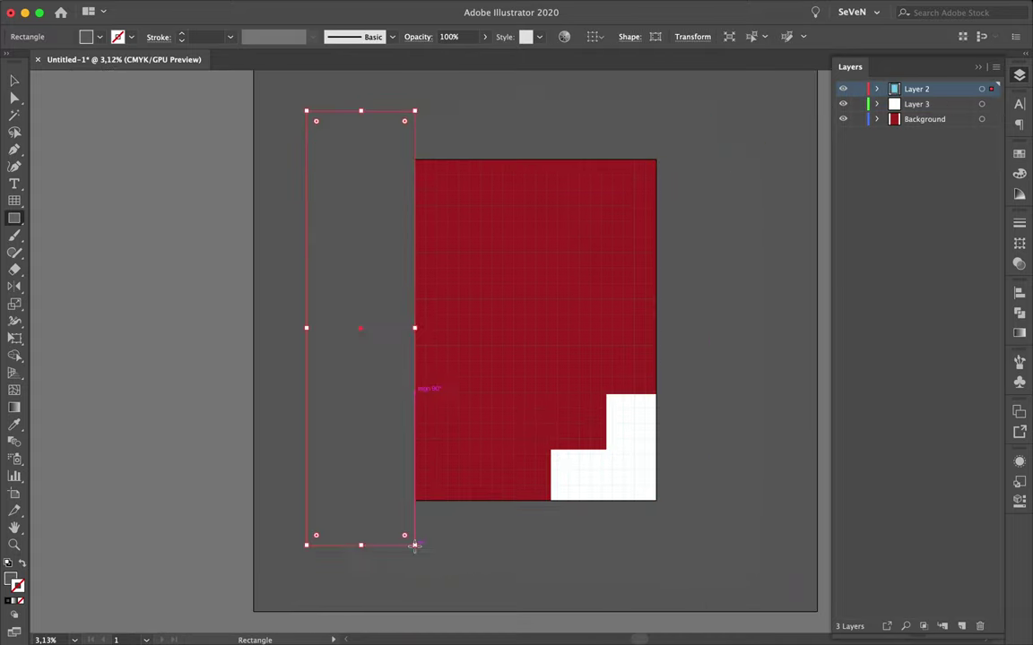
left_click(858, 89)
- On the cross's layer, align the white pieces into the lower-right corner
left_click(916, 104)
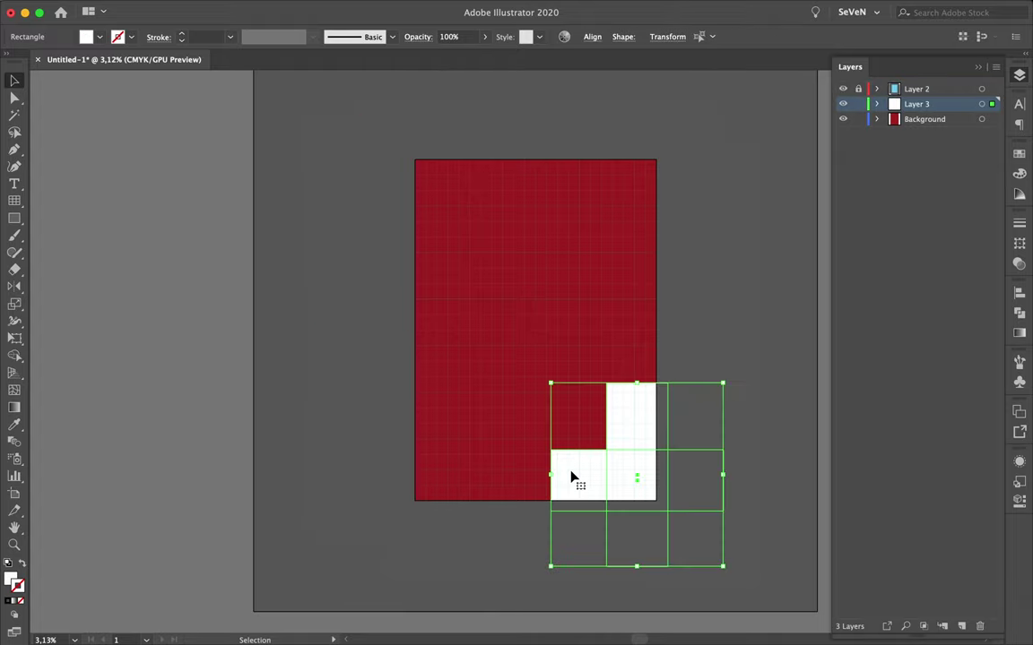
left_click_drag(641, 443, 514, 310)
mouse_move(562, 347)
left_mouse_down()
mouse_move(708, 484)
mouse_move(638, 477)
left_mouse_up()
left_click(587, 36)
left_click(461, 145)
left_click_drag(647, 415, 654, 433)
left_click(666, 370)
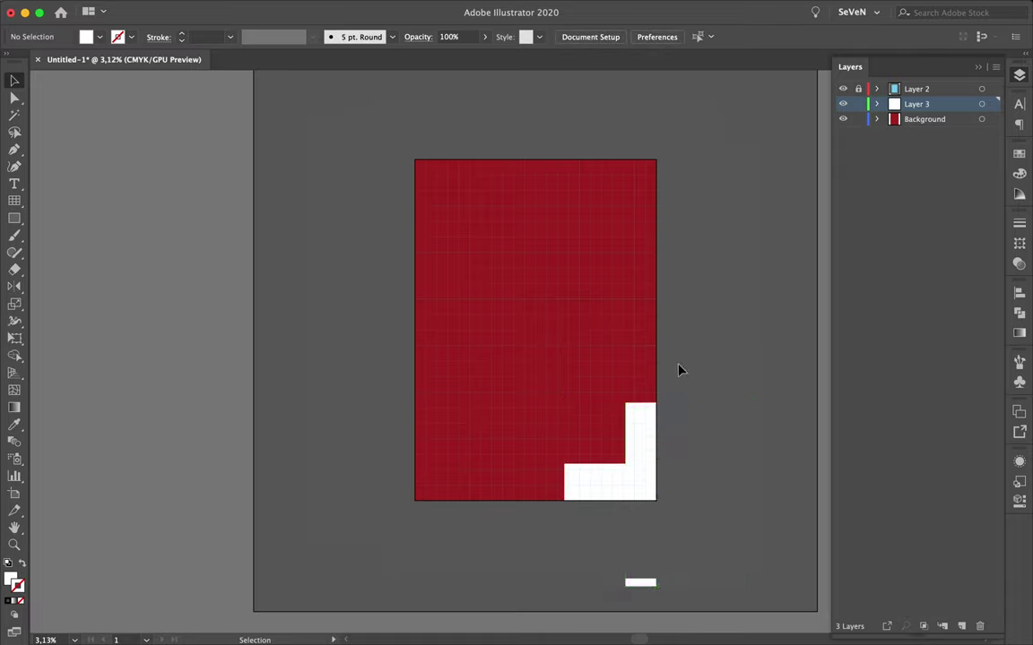
- Place the white cross in the artboard's upper half
left_click_drag(615, 487, 479, 258)
left_click(638, 293)
left_click_drag(534, 330, 534, 359)
left_click(737, 343)
scroll(575, 441, "up", 2)
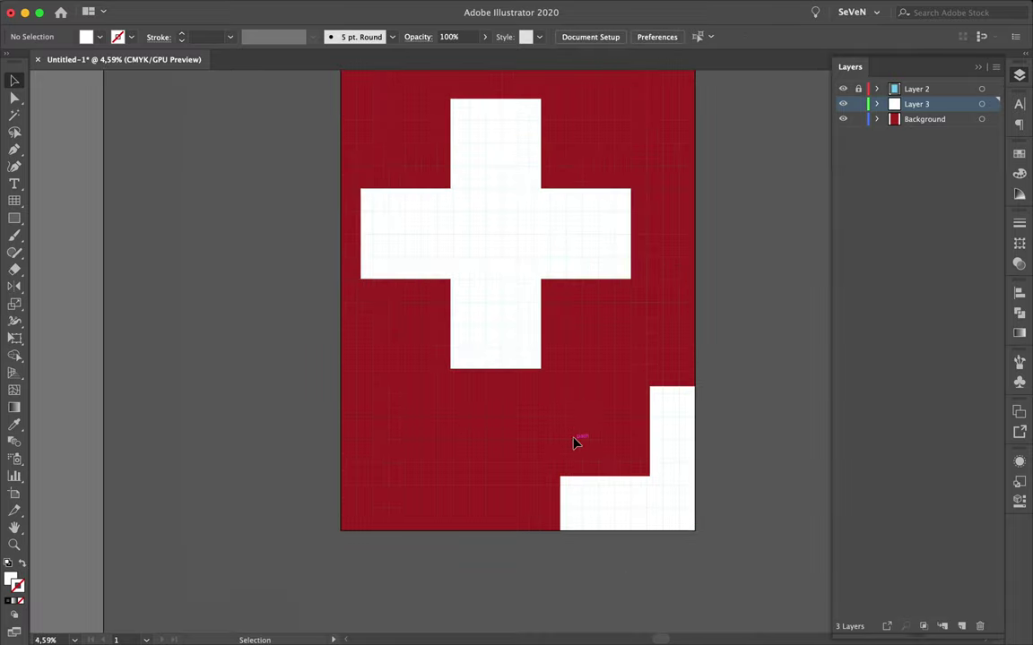
- On a new layer, add the SWISS NATIONAL FEST text on the red area
left_click(961, 625)
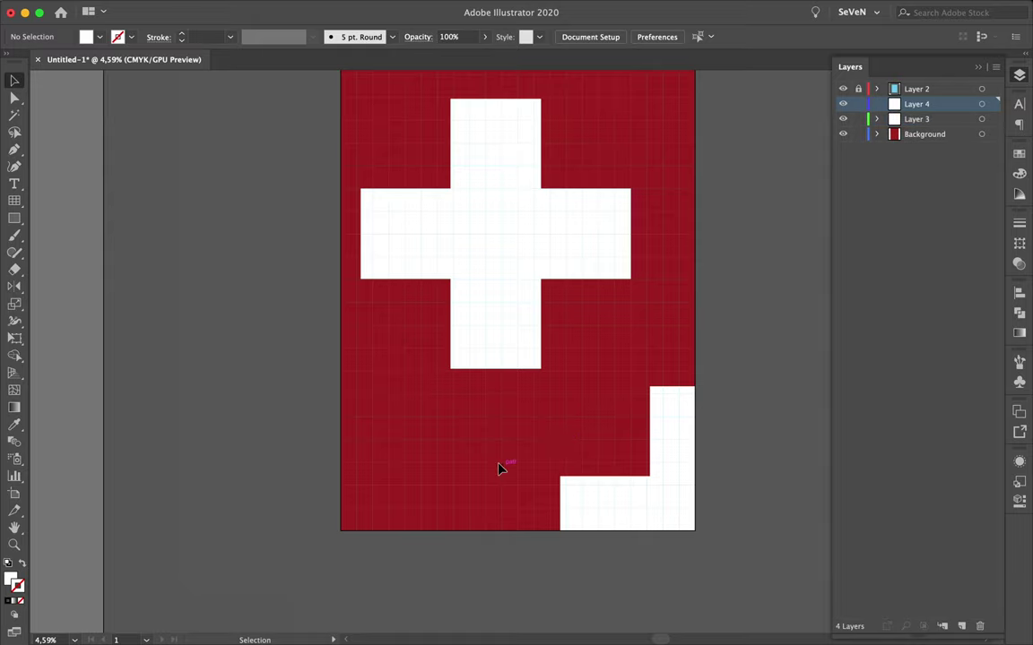
left_click(451, 426)
scroll(493, 430, "up", 2)
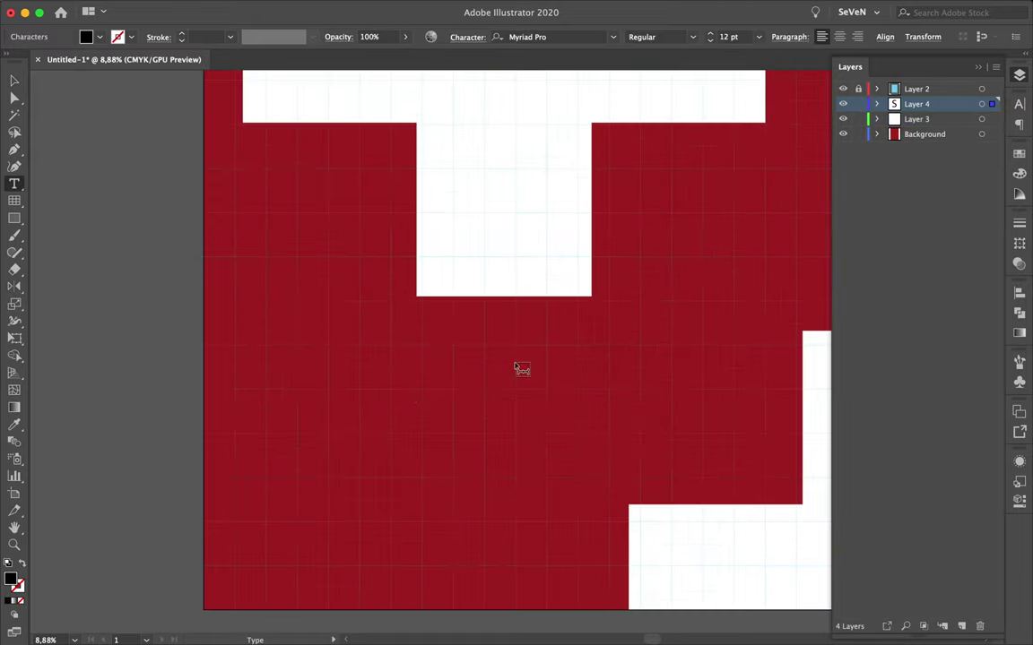
key("Escape")
left_click_drag(520, 370, 427, 409)
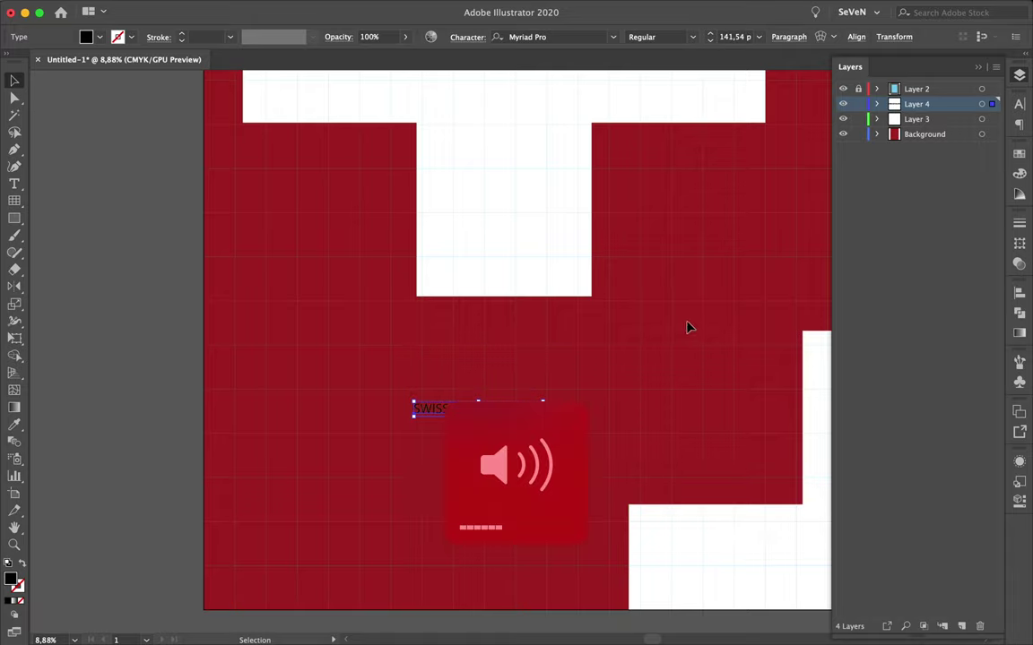
- Set the caption to Molde SemiCondensed-Heavy, tracking 40, on the cross's horizontal bar
left_click(1018, 225)
left_click(906, 119)
type("molde")
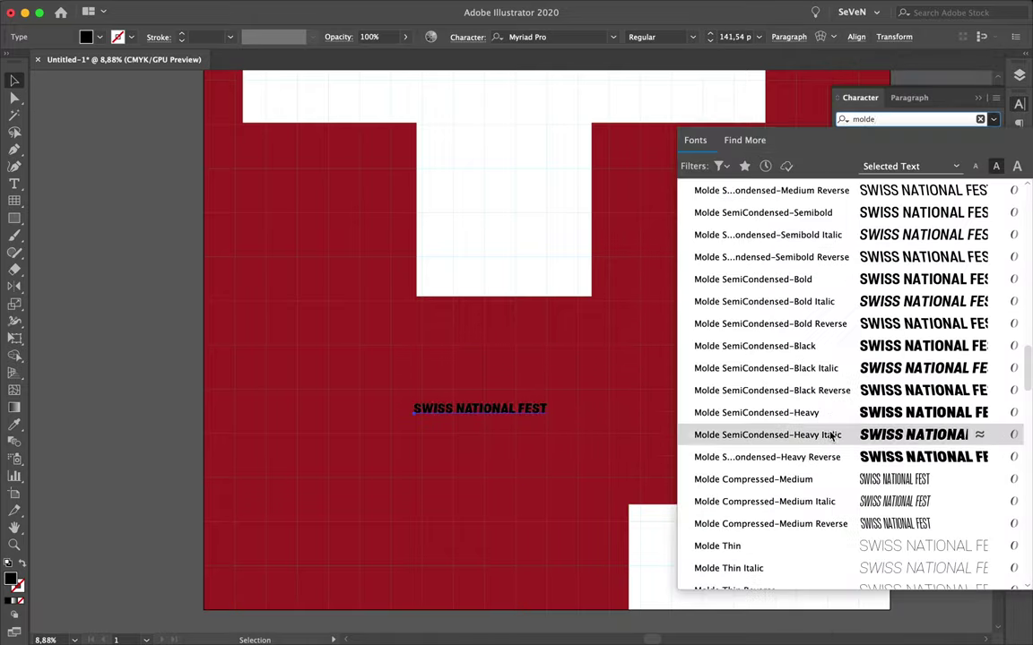
left_click(760, 411)
scroll(466, 346, "down", 2)
mouse_move(472, 454)
left_mouse_down()
mouse_move(518, 219)
mouse_move(661, 292)
left_mouse_up()
scroll(599, 294, "up", 1)
key("alt+Right")
key("alt+Right")
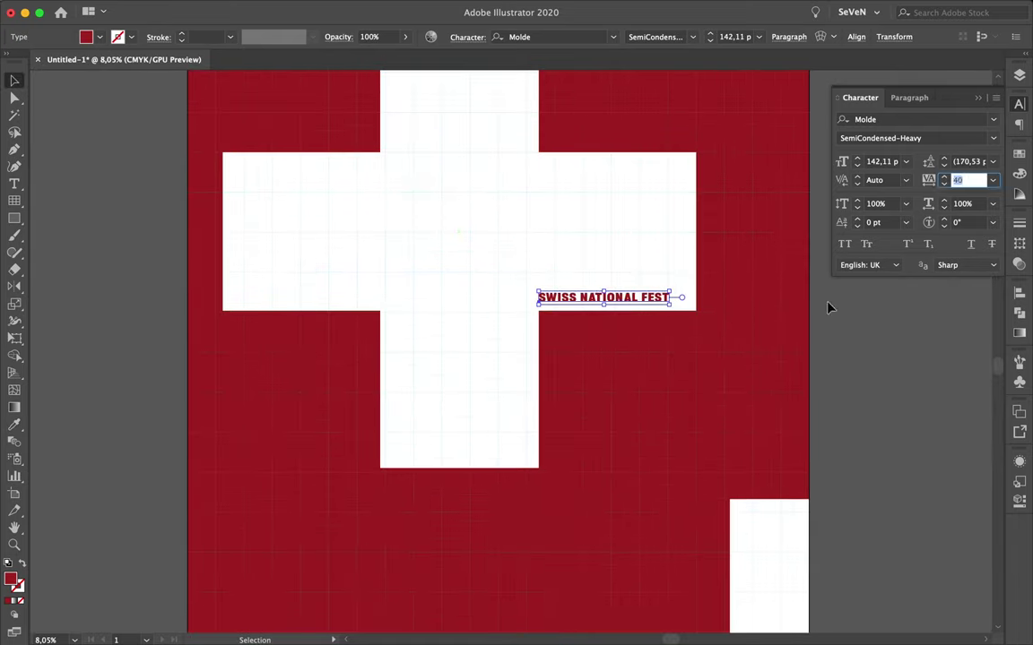
- Select the lower-right white pieces and scale them up
left_click(643, 308)
scroll(643, 307, "down", 1)
left_click(592, 310)
left_click(585, 259)
left_click(664, 187)
left_click(336, 259)
mouse_move(336, 259)
left_mouse_down()
mouse_move(654, 258)
mouse_move(761, 484)
mouse_move(572, 444)
mouse_move(463, 380)
mouse_move(699, 464)
left_mouse_up()
scroll(707, 427, "down", 2)
- Enlarge the lower-right white stepped shape up and to the left
left_click(774, 593)
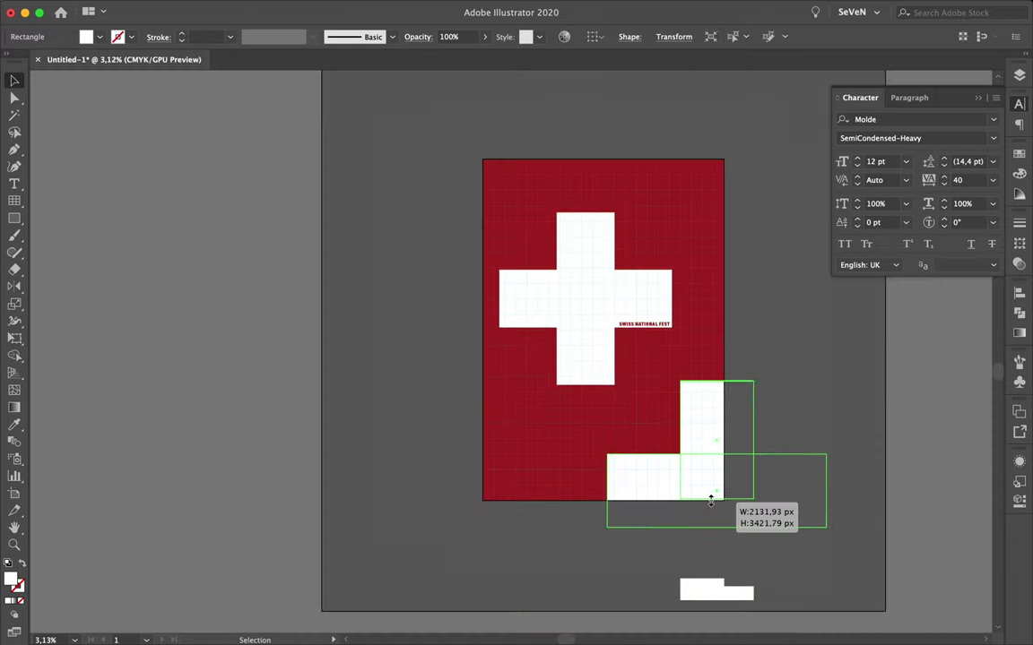
left_click_drag(774, 593, 744, 459)
left_click(708, 421, "shift")
mouse_move(606, 381)
left_mouse_down()
mouse_move(549, 360)
mouse_move(540, 336)
left_mouse_up()
scroll(549, 360, "up", 2)
- Select the cross's horizontal bar
left_click(850, 578)
scroll(666, 394, "down", 1)
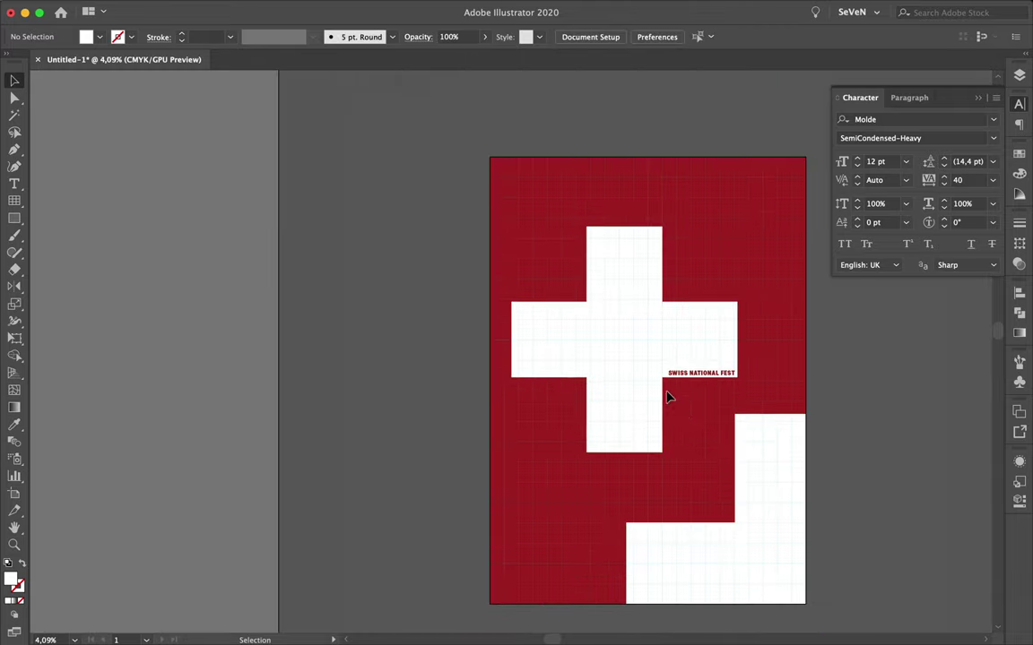
scroll(682, 352, "up", 3)
left_click(682, 353)
scroll(549, 316, "down", 2)
scroll(670, 363, "down", 1)
scroll(668, 377, "up", 3)
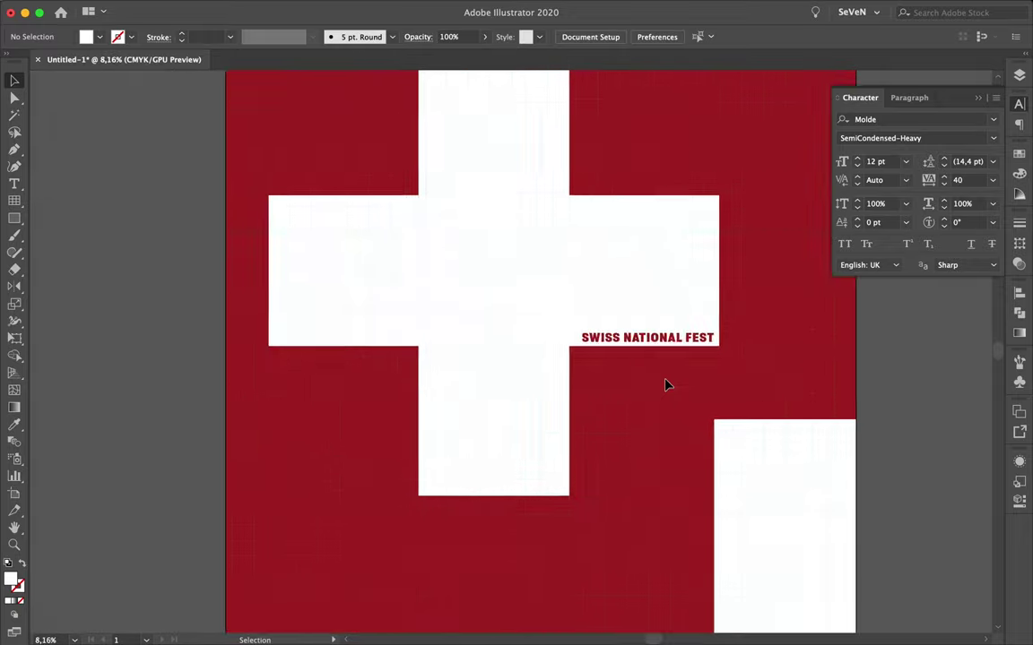
scroll(682, 352, "down", 1)
- Draw a small right-angled white triangle left of the cross with the Pen tool
key("p")
scroll(385, 358, "up", 5)
left_click(465, 303)
left_click(461, 356)
left_click(405, 356)
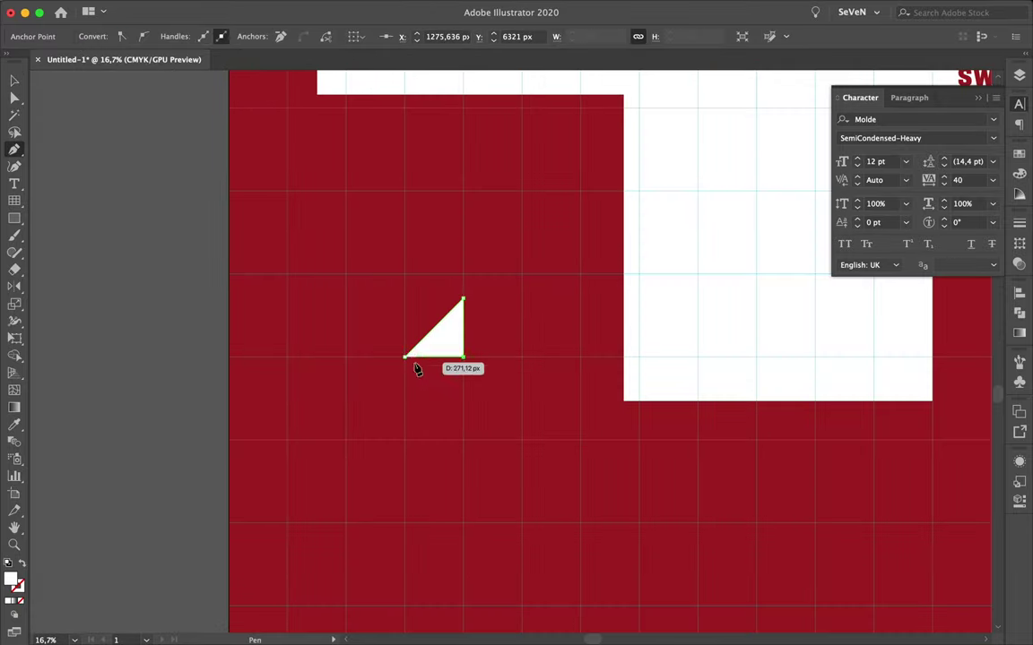
- Duplicate the triangle and place the copies below the first one
scroll(419, 362, "down", 2)
scroll(475, 346, "down", 2)
key("v")
scroll(596, 487, "up", 2)
left_click_drag(484, 403, 484, 457)
scroll(553, 431, "down", 3)
- Place a small copy of the cross at the artboard's top-left corner
left_click(595, 377)
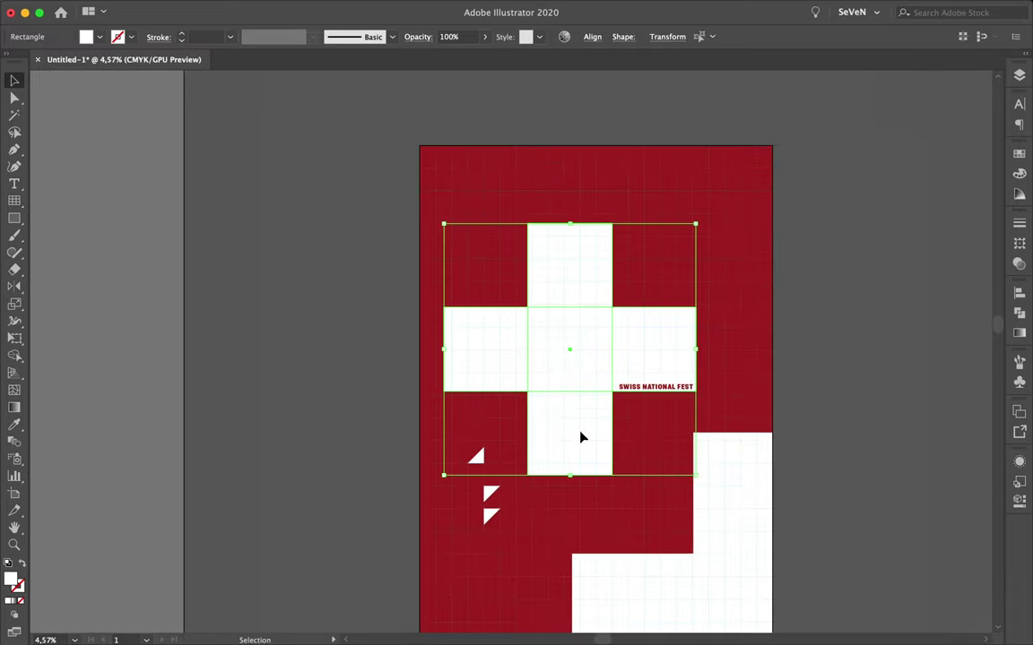
scroll(485, 200, "up", 3)
left_click_drag(489, 206, 368, 92)
scroll(377, 168, "down", 3)
left_click(526, 161)
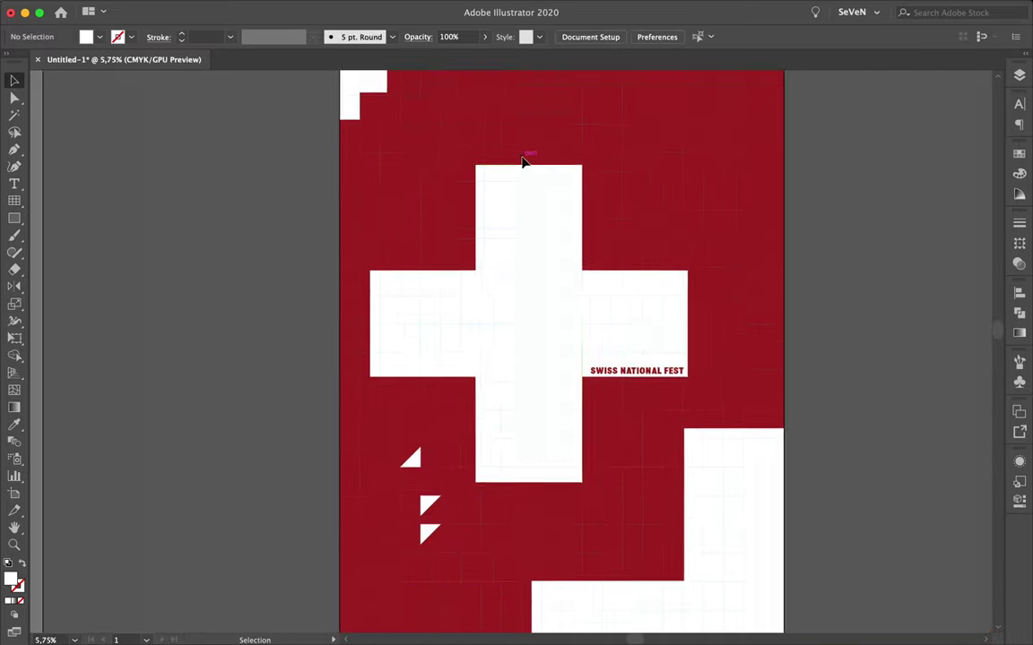
- Select the small text near the top of the page
scroll(524, 161, "down", 3)
scroll(526, 162, "right", 2)
scroll(530, 249, "down", 2)
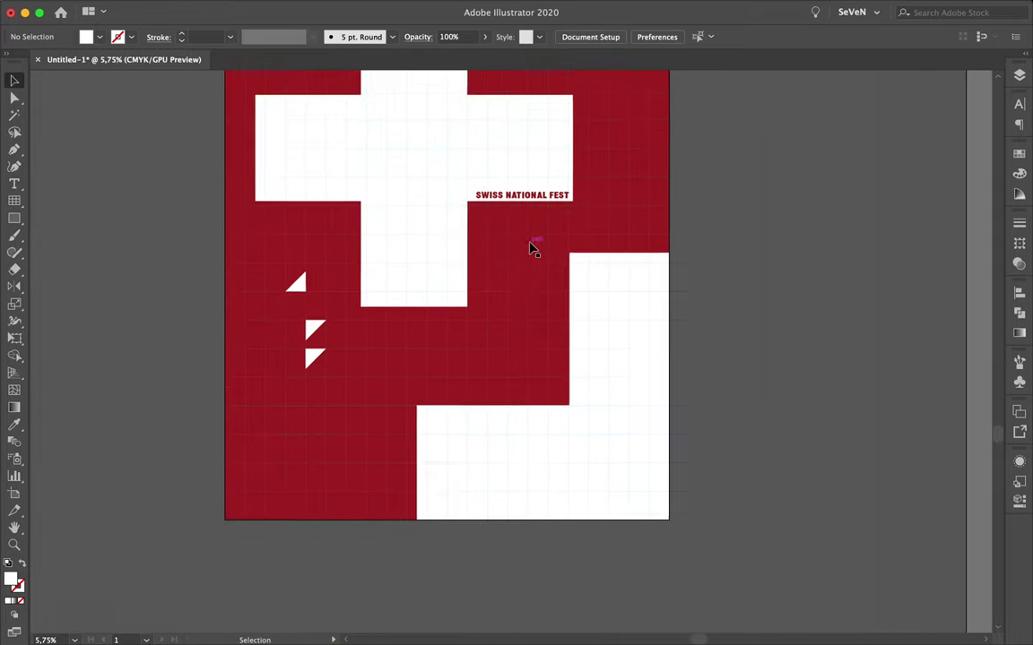
scroll(533, 249, "up", 3)
scroll(532, 249, "right", 2)
scroll(532, 249, "up", 2)
left_click(452, 159)
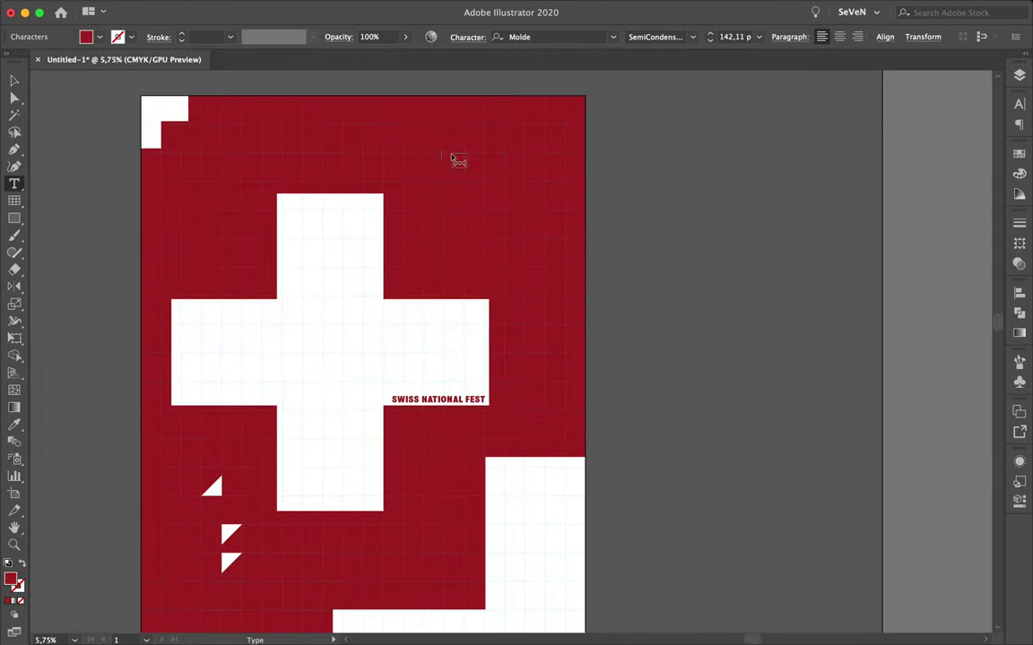
- Make HOP SCHWEIZ white, rotate it to run vertically, and place it beside the cross's top arm
left_click(99, 37)
left_click(120, 101)
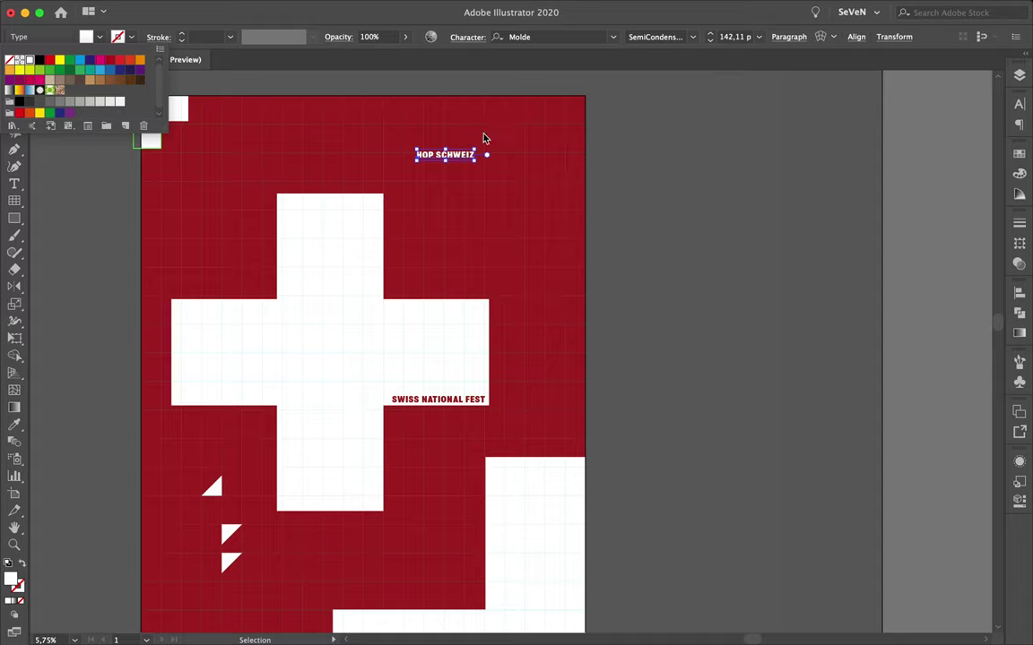
left_click_drag(484, 139, 428, 114)
left_click(387, 183)
left_click_drag(272, 263, 271, 264)
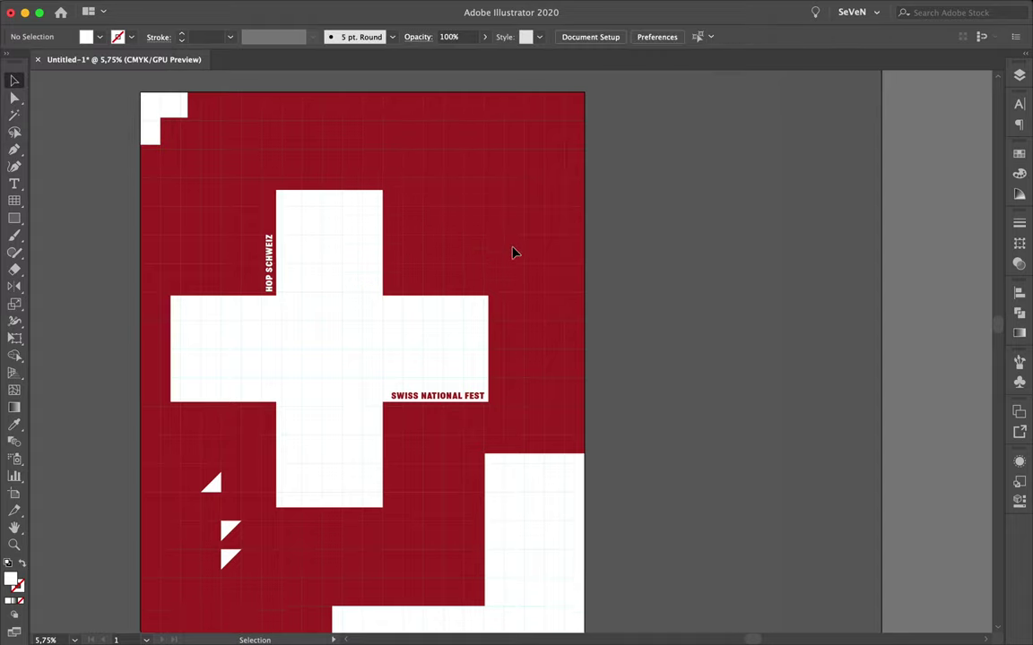
scroll(514, 251, "down", 3)
scroll(514, 251, "right", 1)
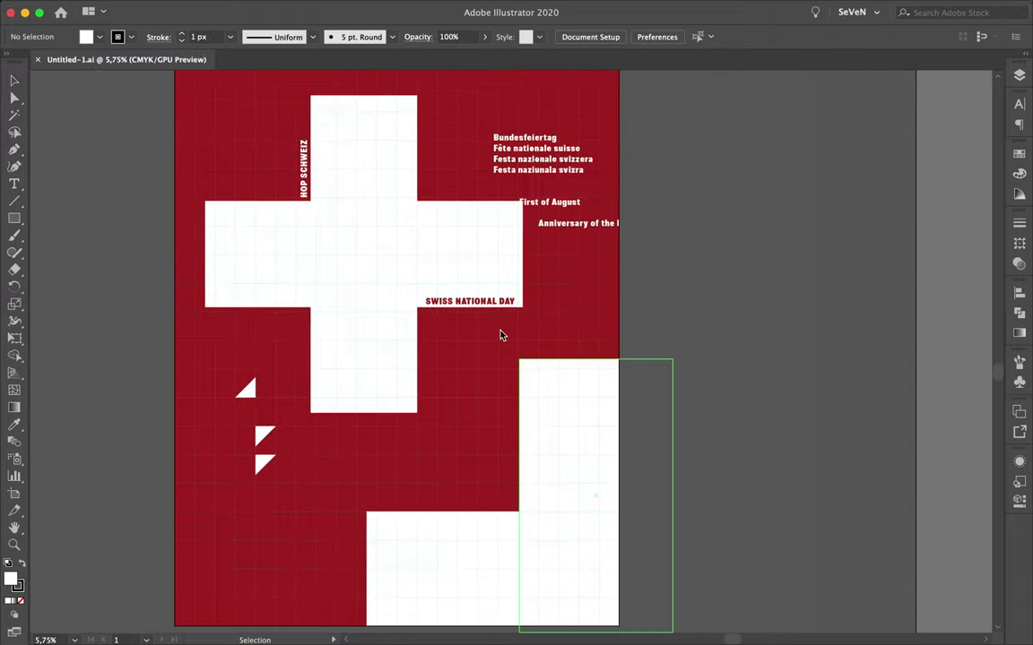
- Set the multilingual greeting in Regular and move it up beside the cross's top arm
left_click_drag(582, 186, 538, 144)
key("super+t")
left_click(992, 138)
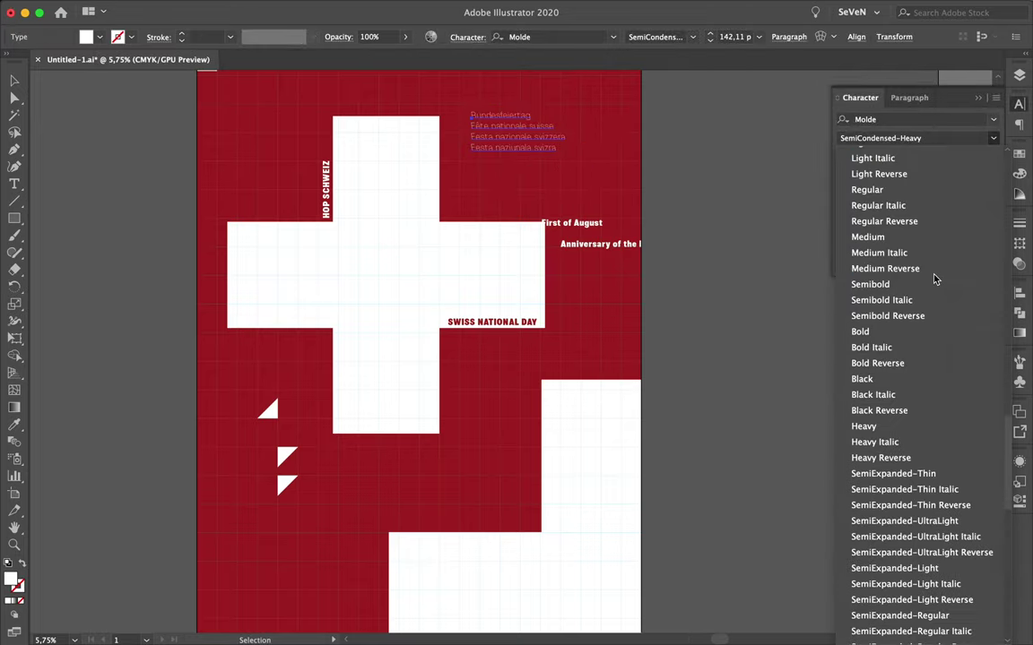
left_click(919, 191)
left_click_drag(470, 208, 469, 208)
- Change the First of August line to UPPERCASE with Type > Change Case
scroll(529, 260, "up", 3)
scroll(628, 239, "down", 2)
scroll(629, 239, "down", 1)
left_click(651, 152)
double_click(651, 153)
scroll(651, 152, "down", 2)
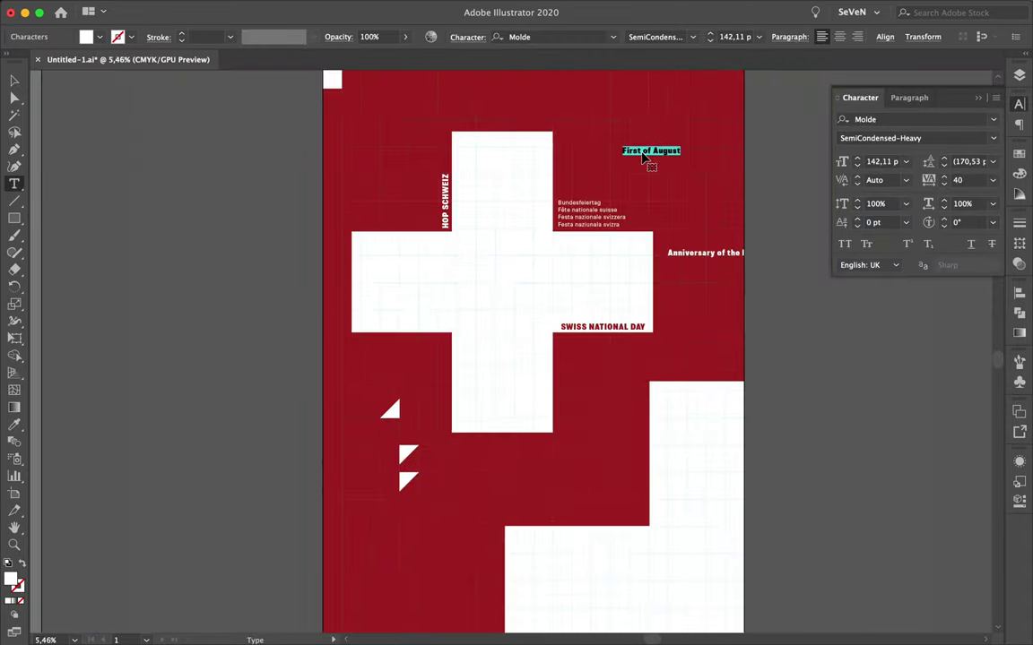
left_click(217, 8)
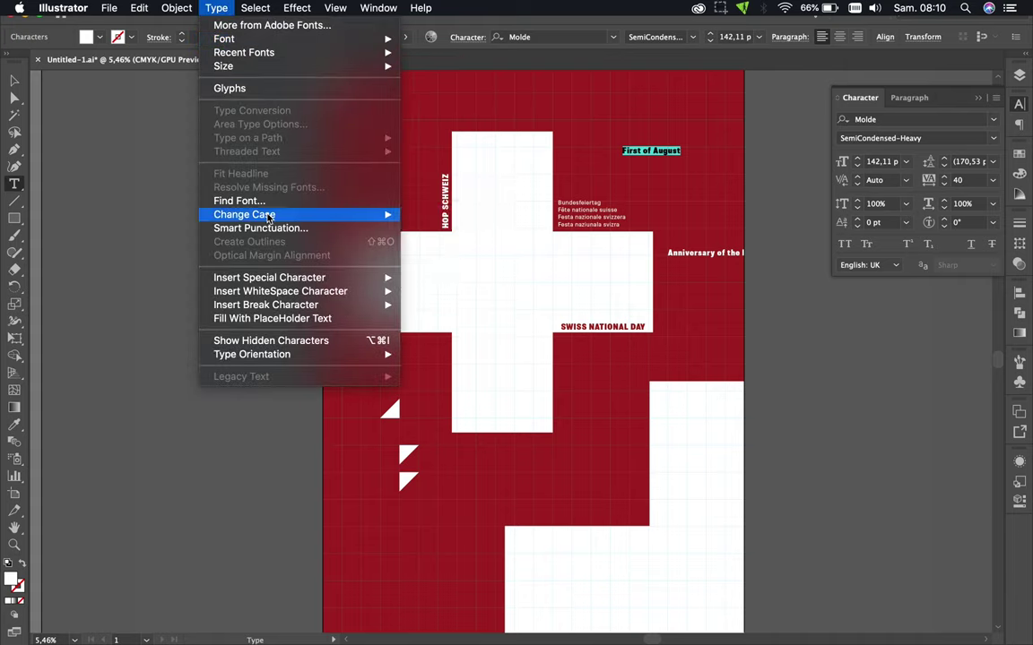
left_click(431, 216)
- Enlarge the FIRST OF AUGUST headline to about 721,87 pt across the top of the page
left_click_drag(561, 157, 650, 288)
key("ctrl+z")
left_click_drag(556, 142, 442, 274)
left_click_drag(597, 169, 606, 154)
- Scale the white cross down proportionally
scroll(509, 135, "down", 1)
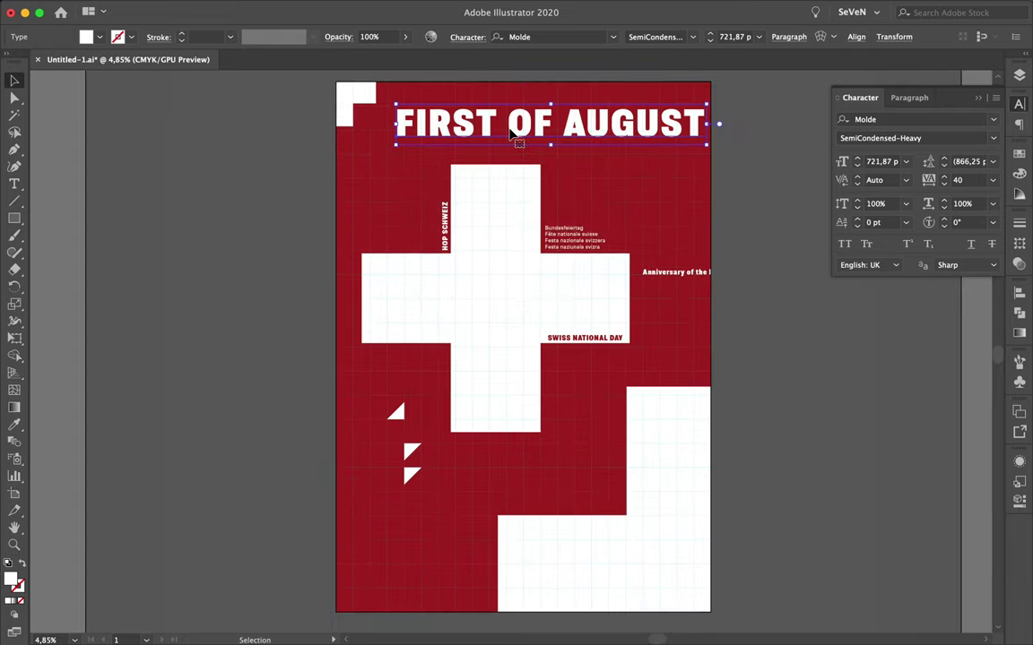
left_click(499, 202)
left_click_drag(362, 162, 376, 175)
left_click_drag(501, 431, 504, 420)
left_click_drag(502, 180, 502, 203)
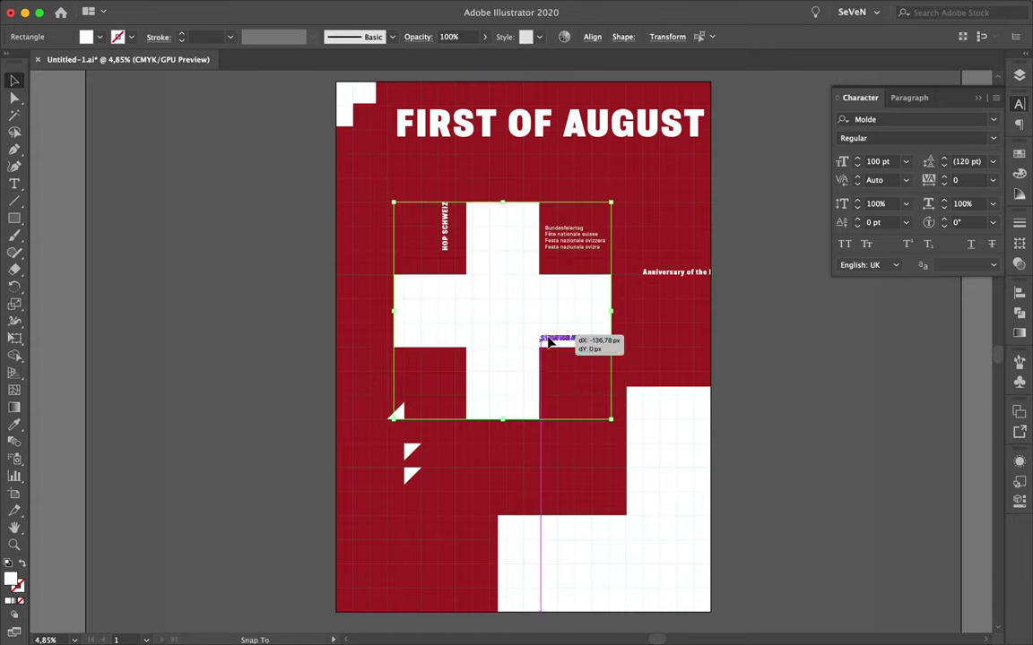
- Rearrange SWISS NATIONAL DAY, HOP SCHWEIZ, the greeting, and the 1291 line; enlarge the headline to 1170 pt
left_click_drag(548, 341, 549, 340)
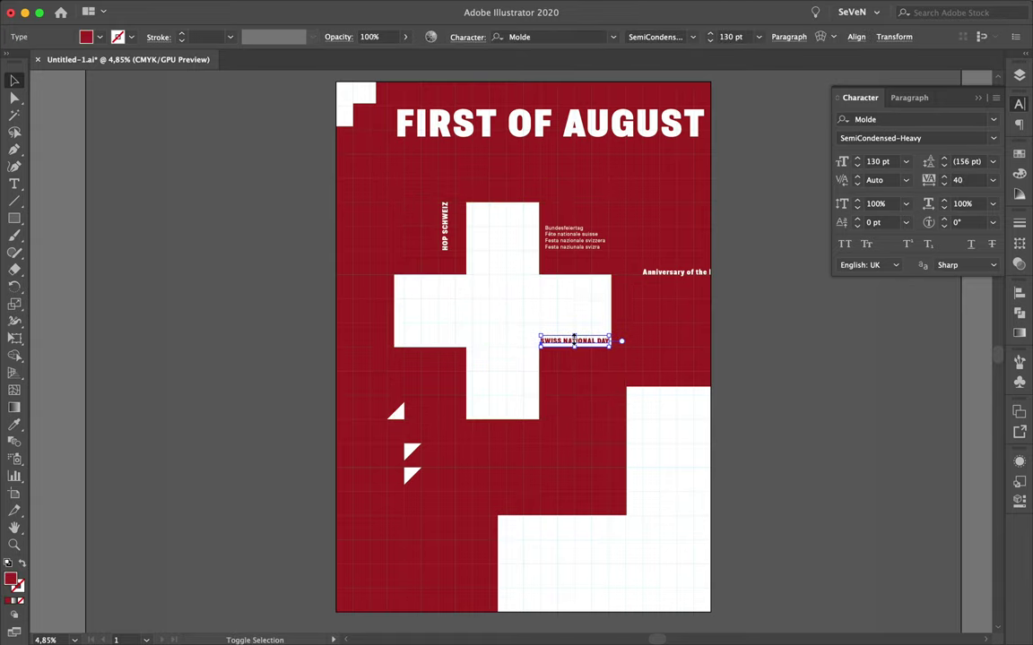
left_click_drag(459, 263, 462, 263)
left_click_drag(574, 238, 574, 258)
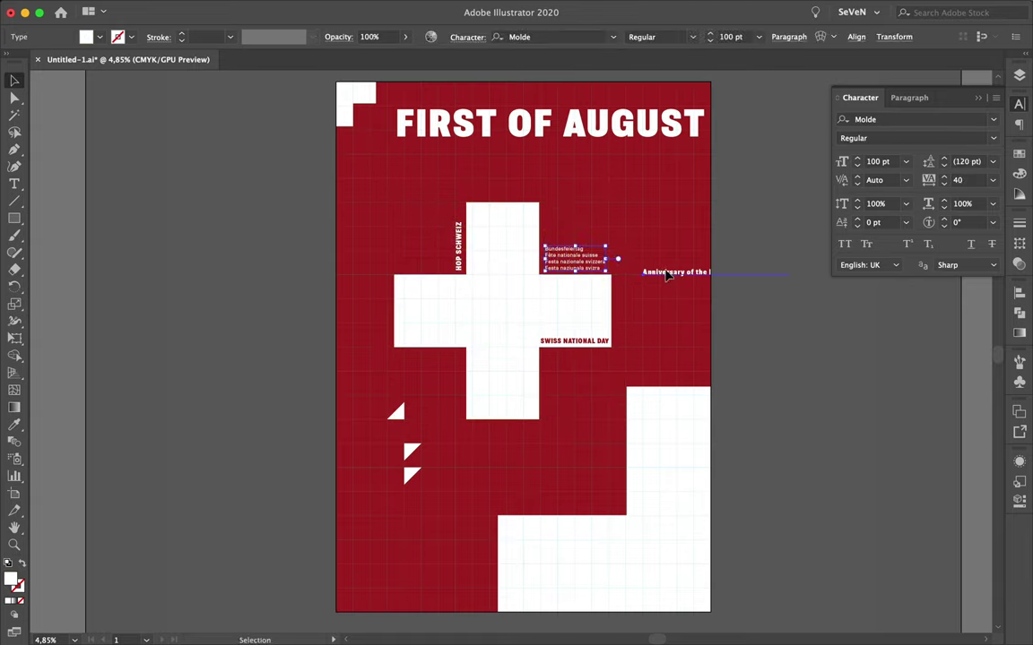
left_click_drag(669, 271, 566, 176)
left_click_drag(599, 137, 540, 161)
left_click(858, 161)
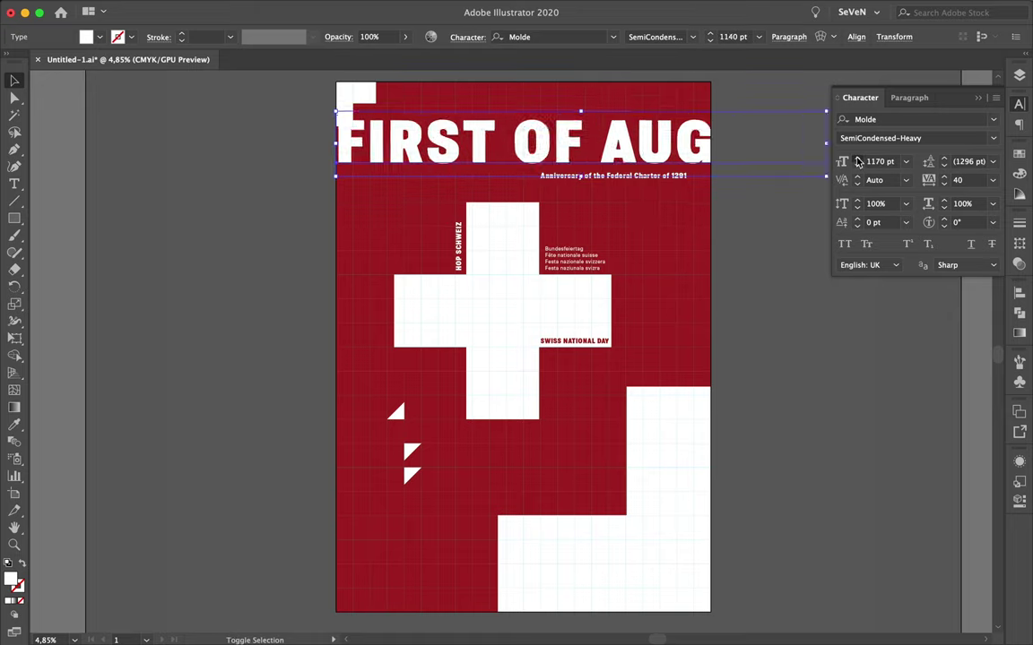
- Stack the headline as FIRST / OF / AUGUST and move it to the page's right edge
double_click(507, 150)
key("Return")
left_click(435, 223)
key("Return")
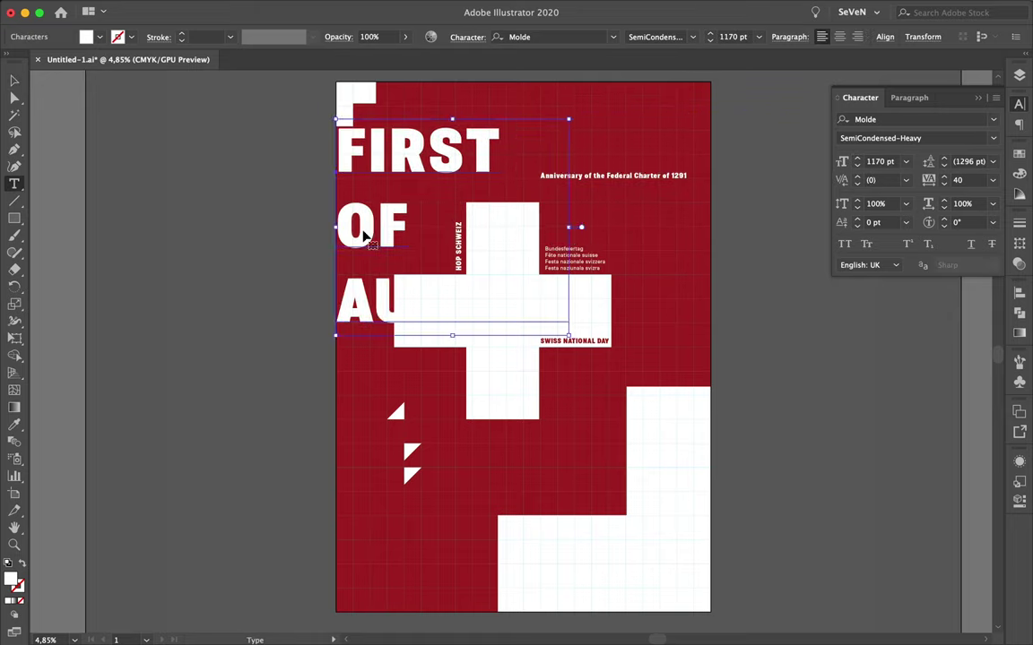
left_click_drag(365, 236, 661, 235)
left_click(525, 325)
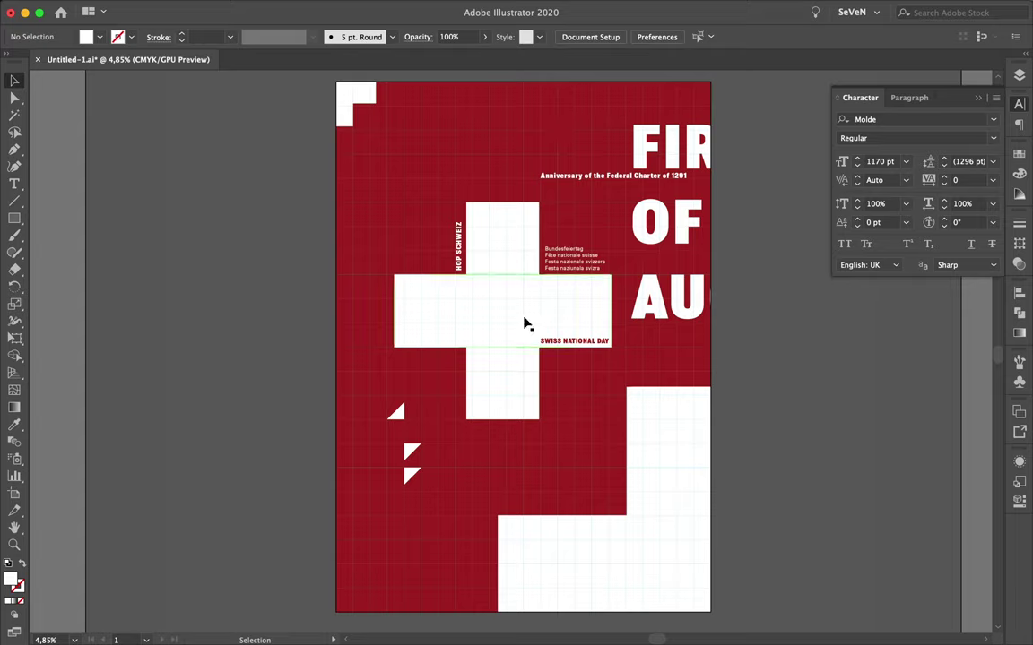
- Adjust the white rectangles at lower right and move the 1291 line up and left
mouse_move(583, 570)
left_mouse_down()
mouse_move(634, 415)
mouse_move(640, 453)
left_mouse_up()
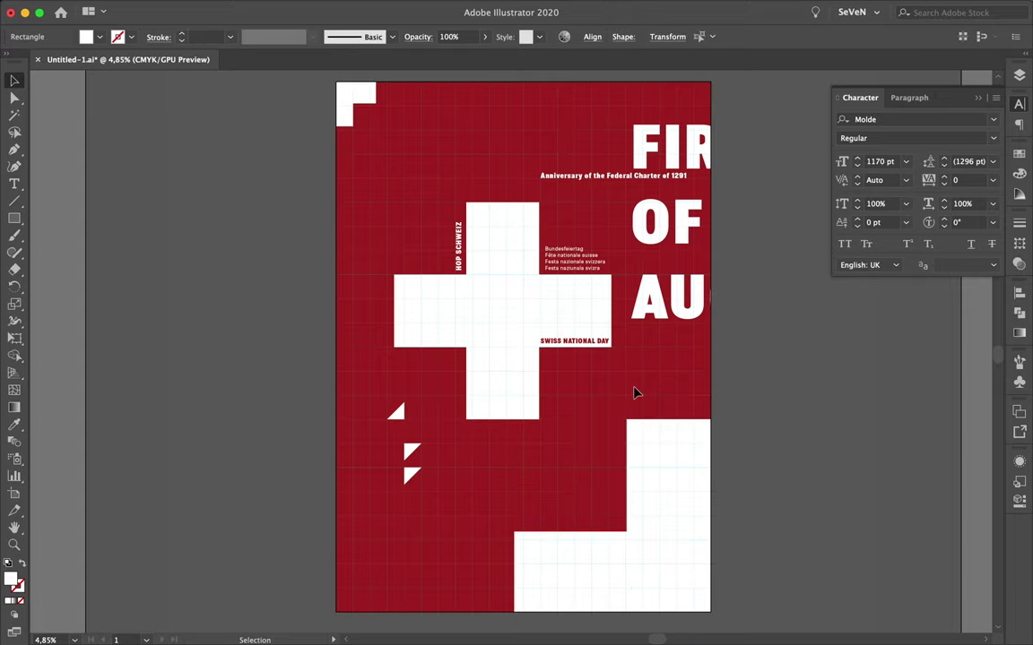
left_click_drag(673, 546, 717, 574)
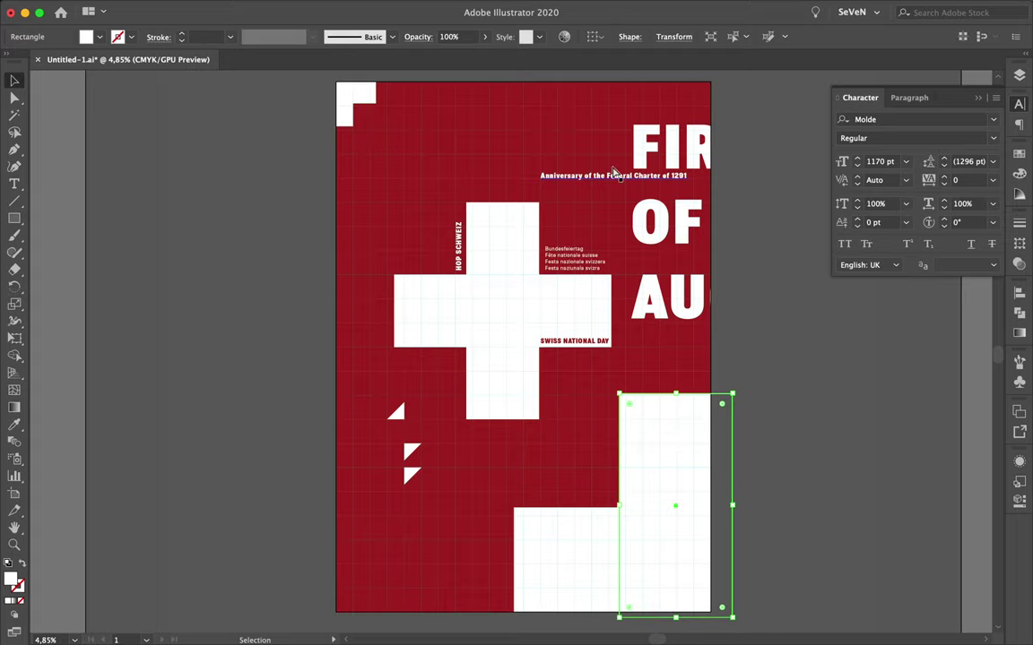
mouse_move(634, 176)
left_mouse_down()
mouse_move(496, 161)
mouse_move(542, 453)
left_mouse_up()
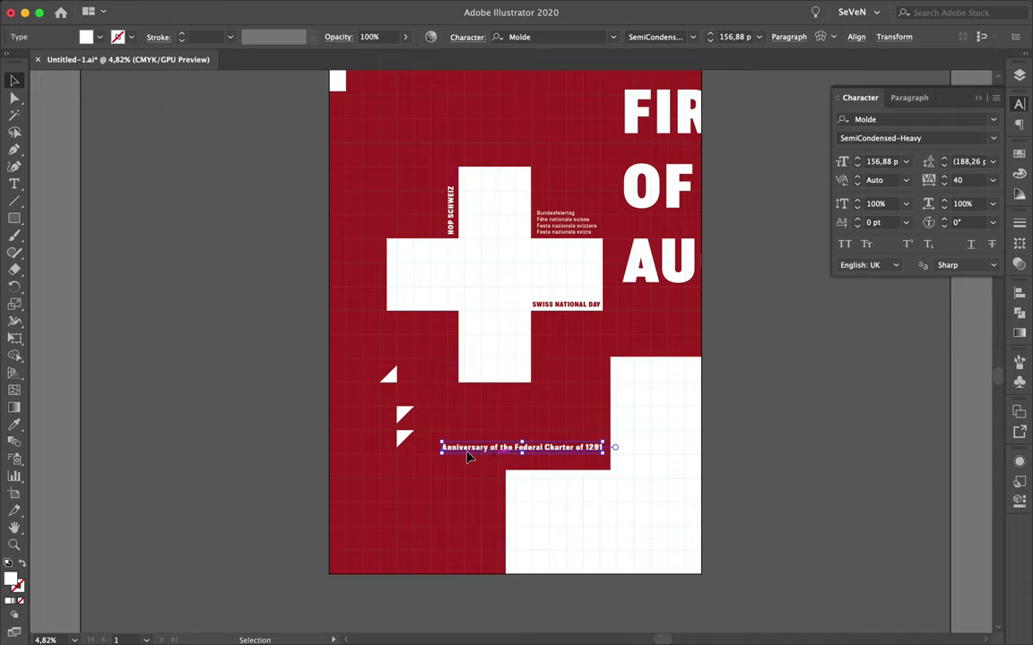
- Place a copy of the headline bleeding off the lower left, then view the whole poster
left_click_drag(480, 418, 394, 387)
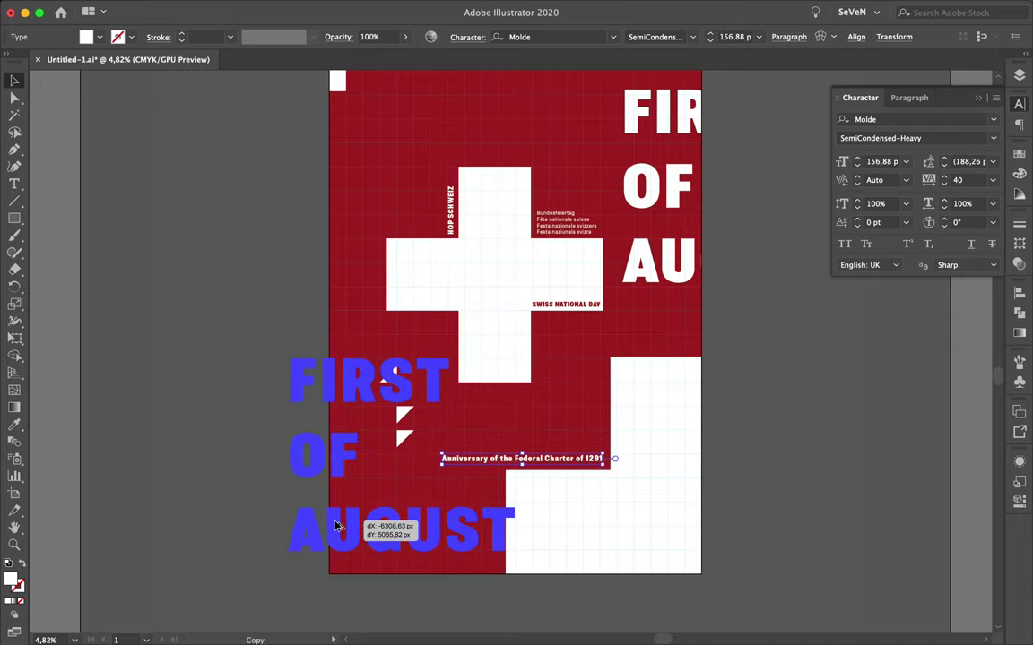
key("ctrl+shift+a")
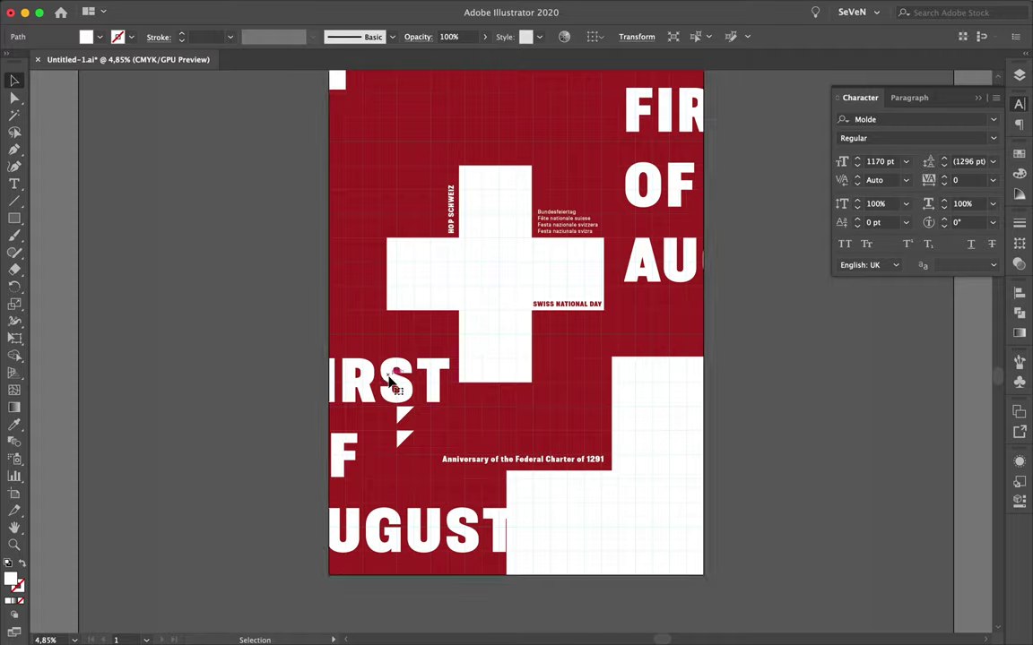
key("ctrl+equal")
key("ctrl+0")
key("ctrl+minus")
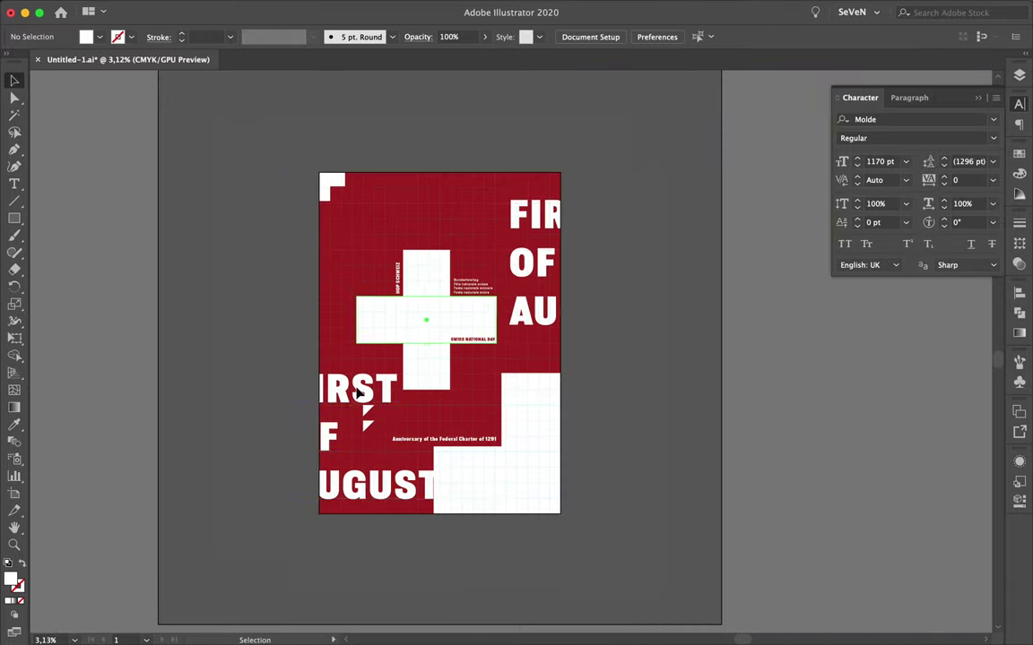
- Tighten the lower-left headline copy's leading to 1275 pt and nudge it down
left_click(359, 388)
scroll(395, 388, "up", 3)
left_click(944, 166)
scroll(336, 341, "up", 5)
left_click_drag(336, 341, 350, 354)
left_click(943, 167)
scroll(426, 254, "down", 5)
left_click(426, 254)
- Try moving the lower-left headline copy further down the page
left_click(489, 290)
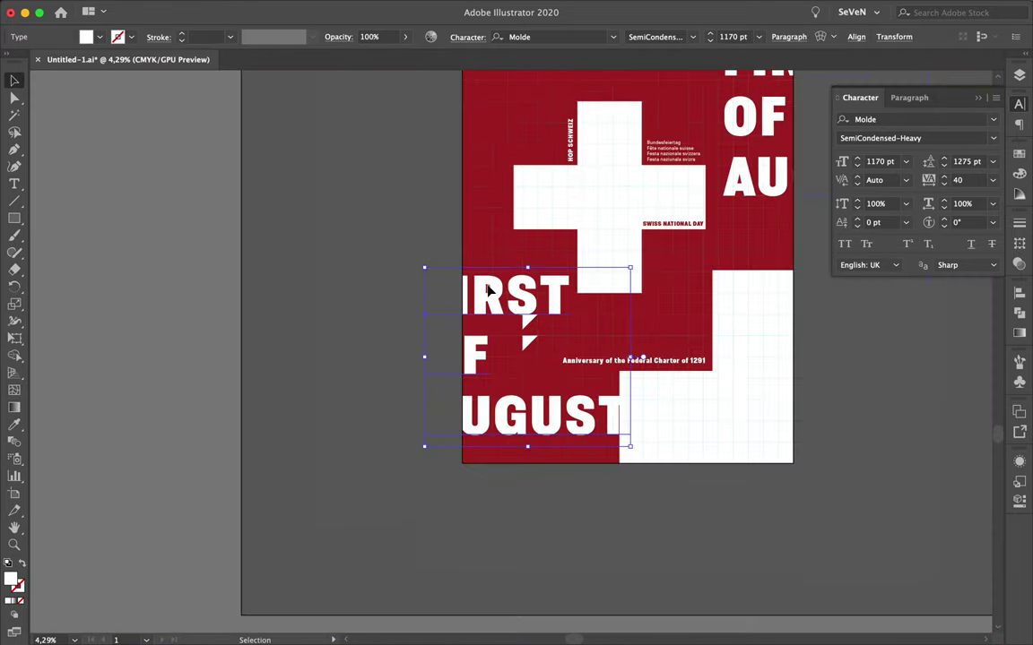
left_click(364, 323)
left_click(482, 303)
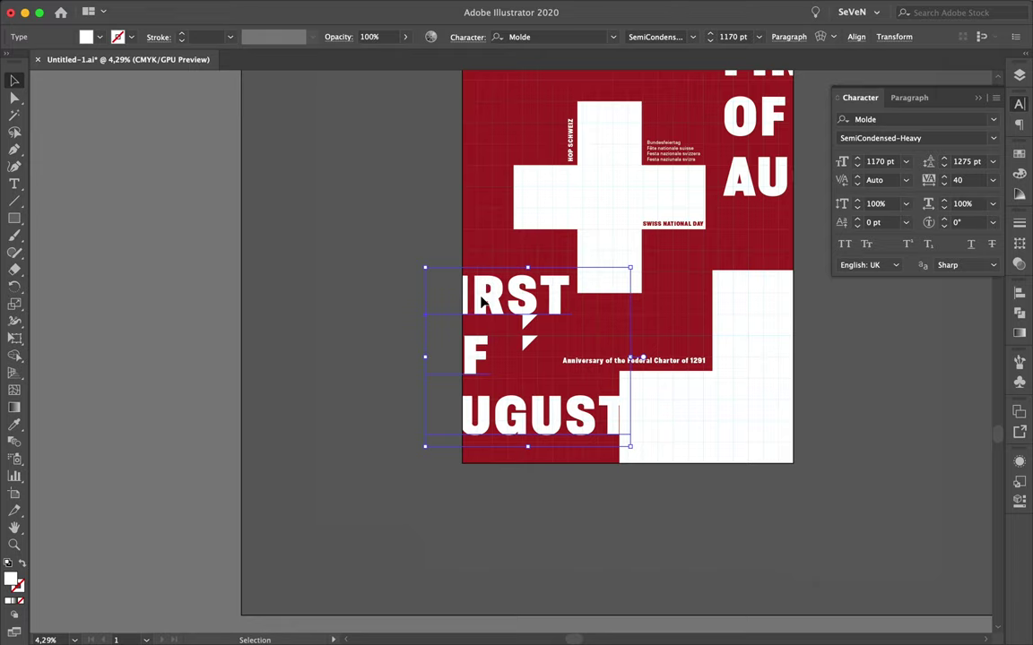
scroll(724, 374, "up", 5)
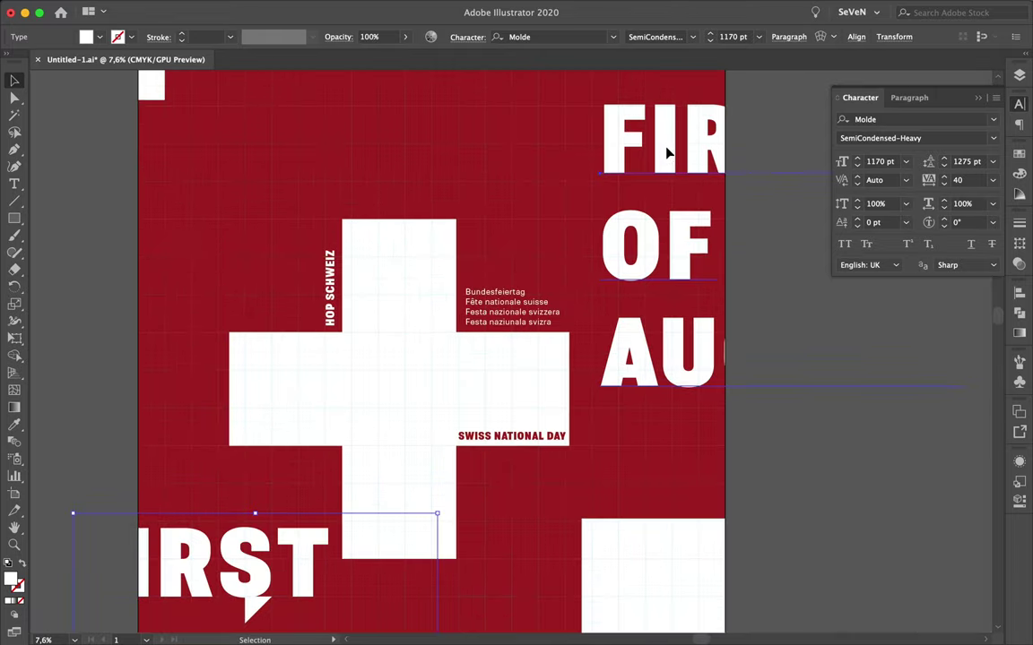
left_click_drag(670, 144, 675, 203)
scroll(361, 276, "down", 2)
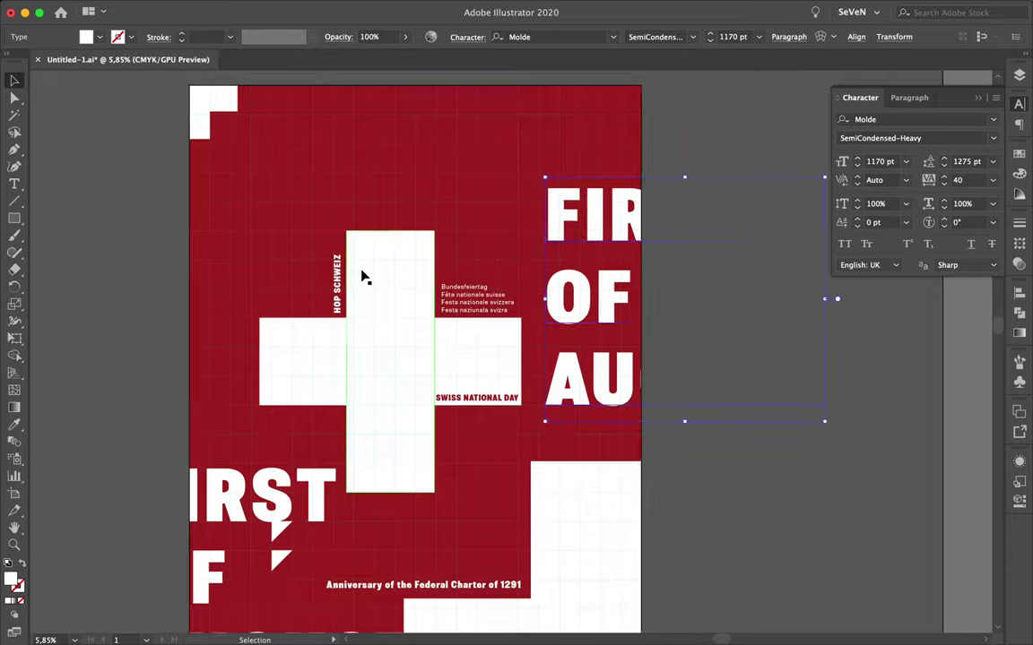
scroll(350, 341, "down", 1)
scroll(295, 386, "up", 3)
mouse_move(287, 502)
left_mouse_down()
mouse_move(300, 525)
mouse_move(330, 475)
mouse_move(335, 269)
left_mouse_up()
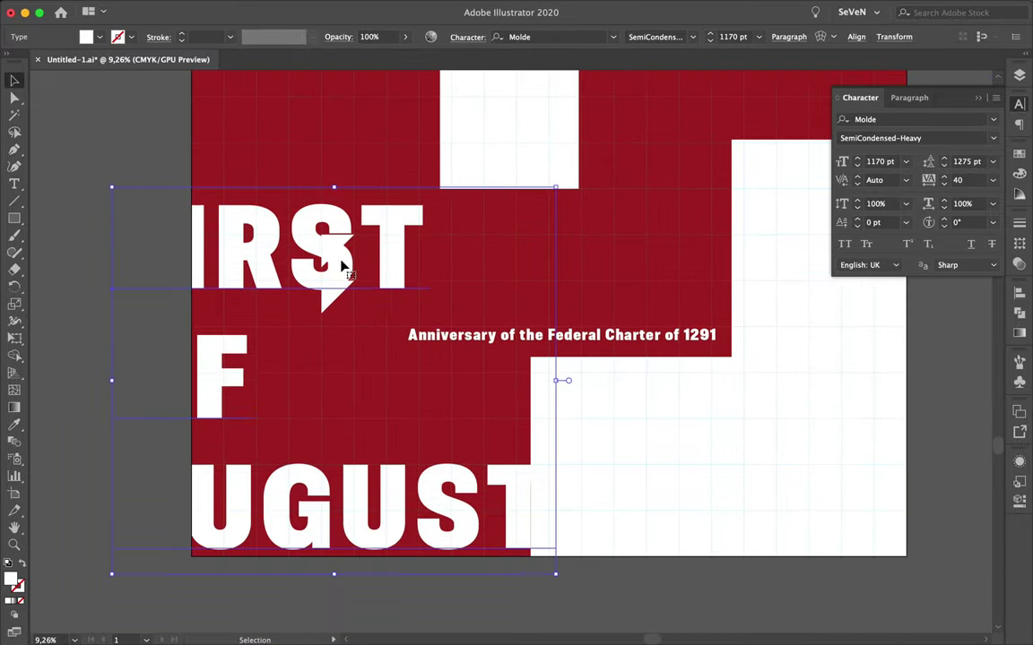
- Move the pair of triangle marks clear of the headline letters
left_click(331, 299)
left_click(332, 298)
scroll(303, 282, "up", 3)
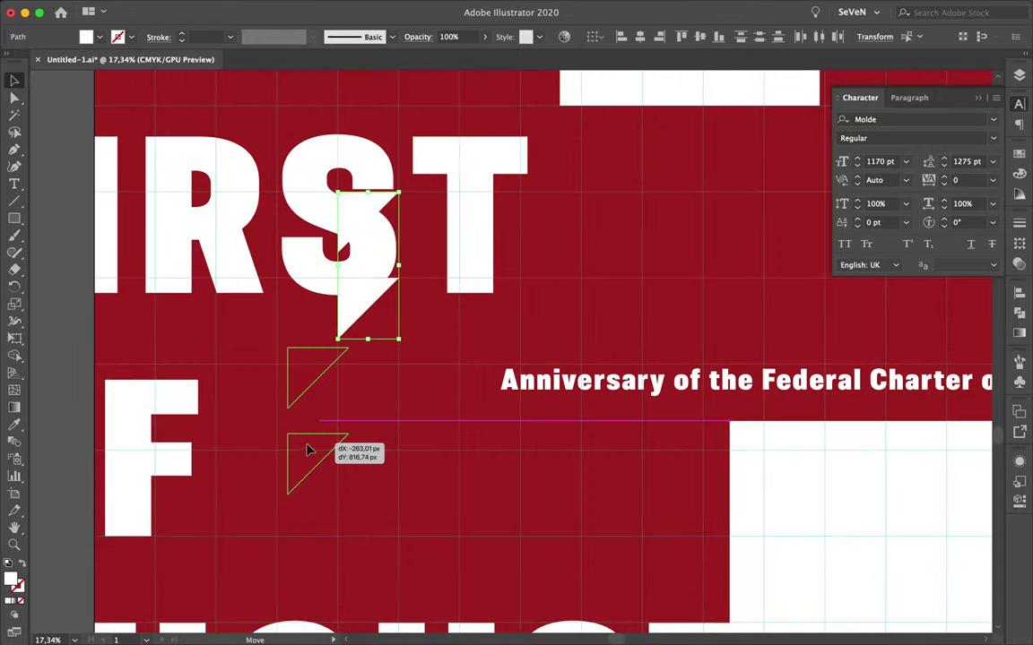
left_click_drag(307, 450, 638, 275)
- Shrink the right-edge headline to about 343 pt and move it onto the cross
left_click(400, 251)
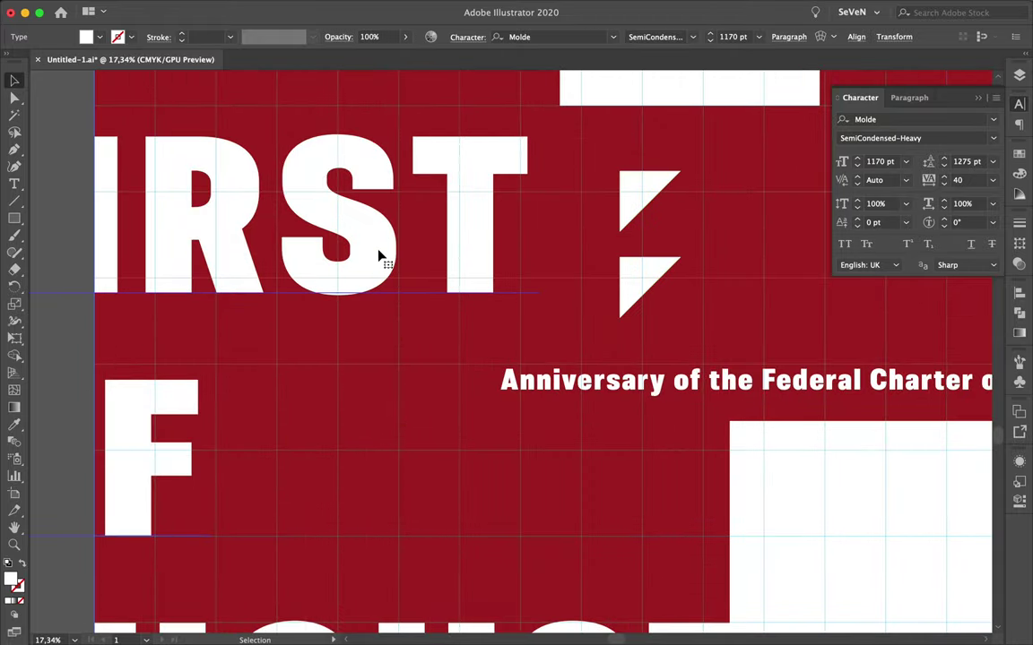
scroll(378, 257, "down", 3)
scroll(555, 130, "down", 2)
scroll(565, 132, "up", 2)
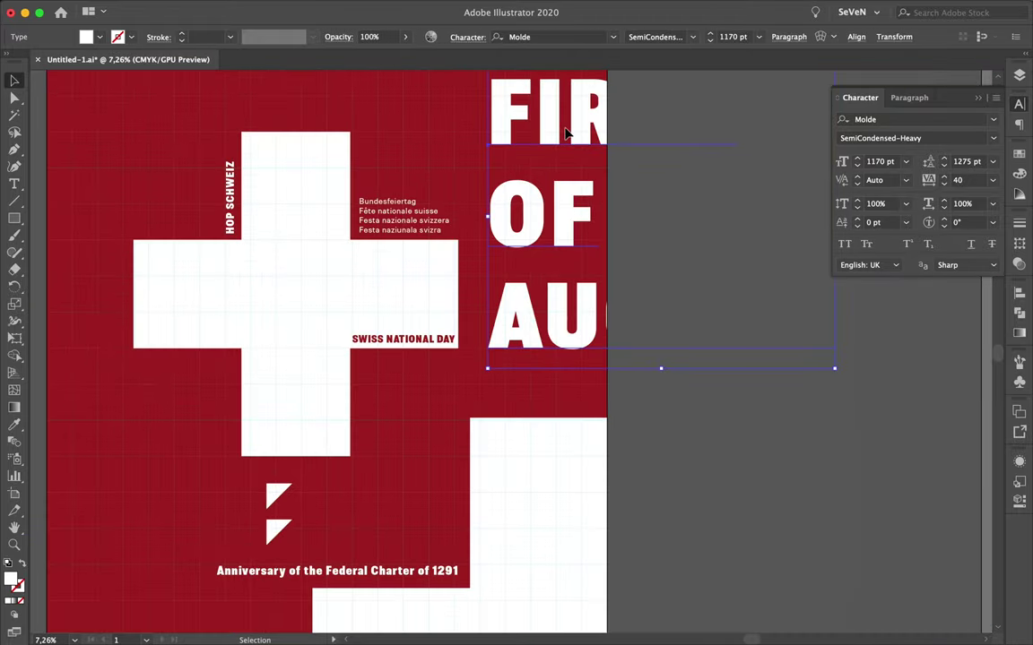
mouse_move(836, 369)
left_mouse_down()
mouse_move(602, 152)
mouse_move(240, 311)
left_mouse_up()
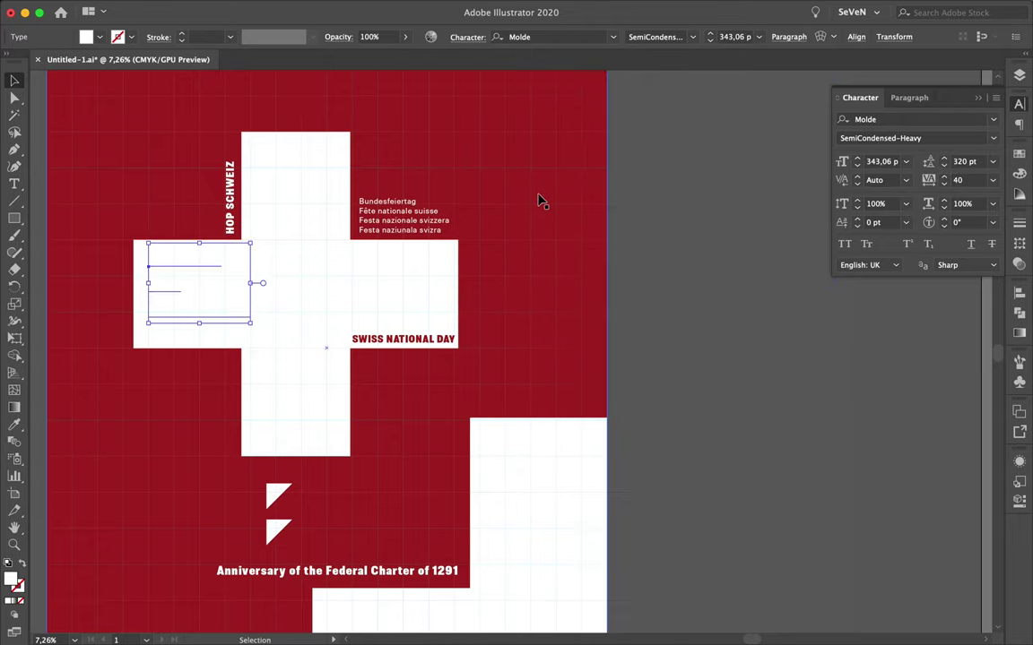
- Nudge the small headline down onto the cross's left arm and view the whole poster
left_click(216, 325)
left_click(216, 320)
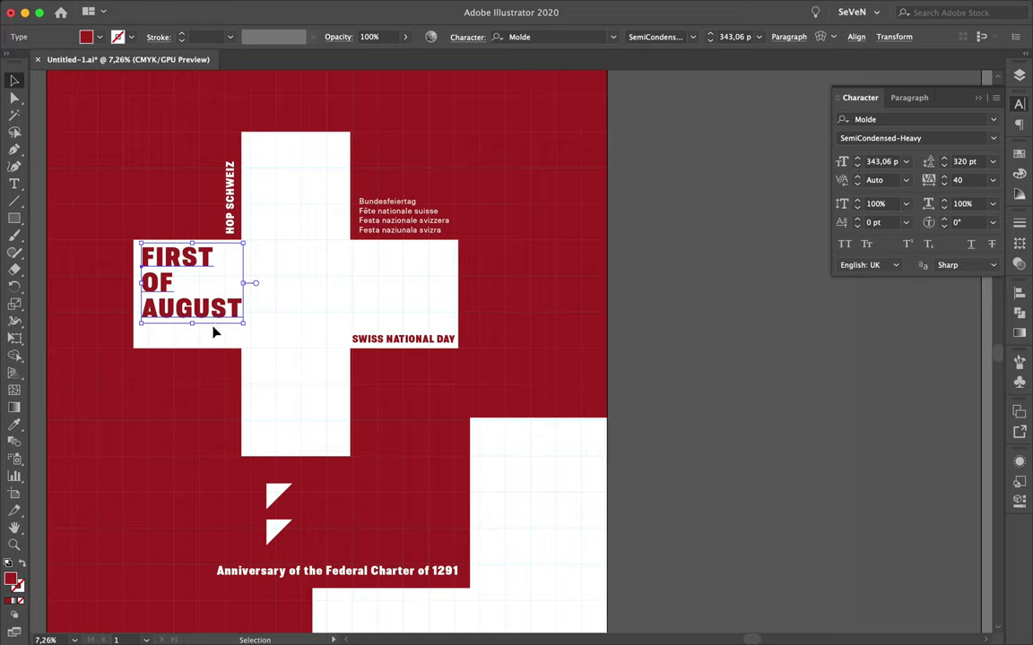
left_click_drag(215, 333, 216, 343)
left_click(196, 421)
key("ctrl+0")
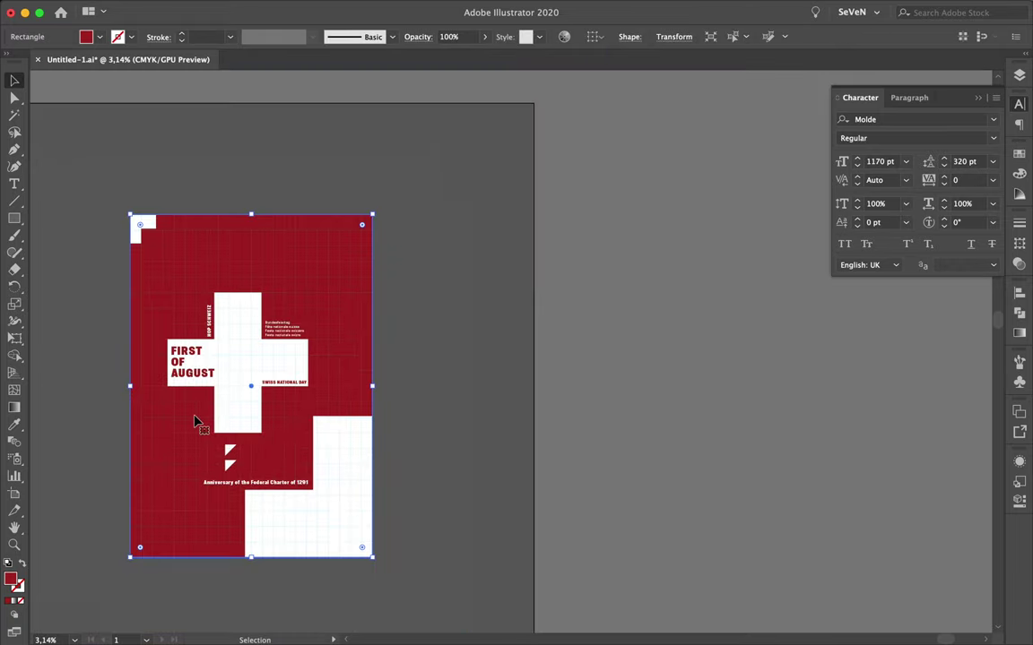
- Resize the lower triangle mark and open its precise Move settings
scroll(255, 502, "up", 3)
left_click(254, 473)
mouse_move(254, 462)
left_mouse_down()
mouse_move(254, 448)
mouse_move(230, 458)
left_mouse_up()
key("Return")
key("Escape")
- Select the cross's vertical white bar
scroll(225, 421, "up", 3)
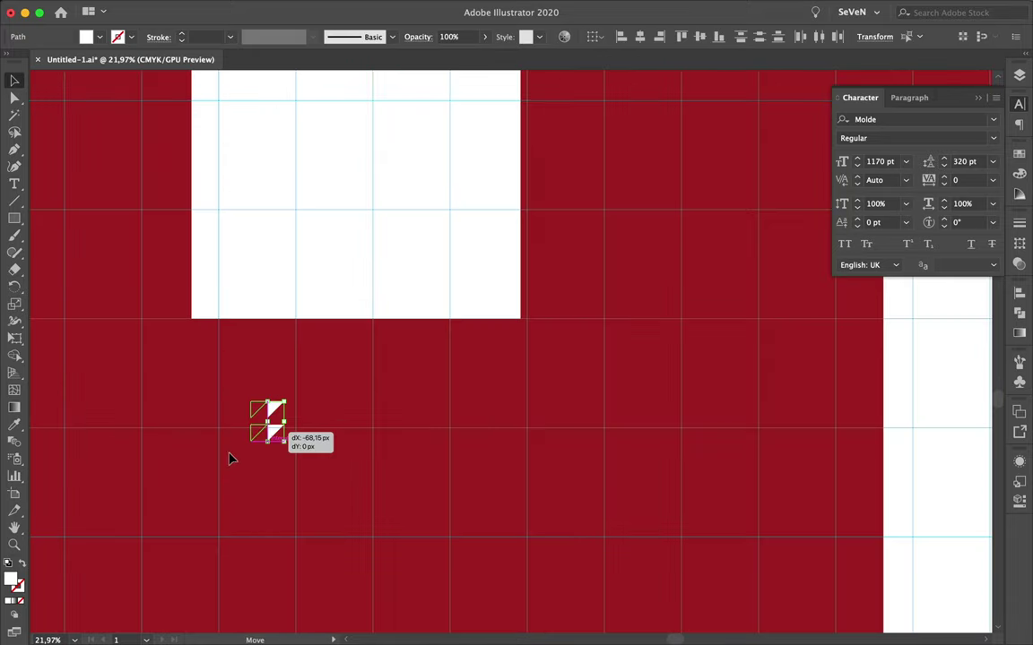
scroll(374, 318, "down", 3)
scroll(374, 318, "up", 3)
left_click(374, 318)
scroll(449, 277, "up", 3)
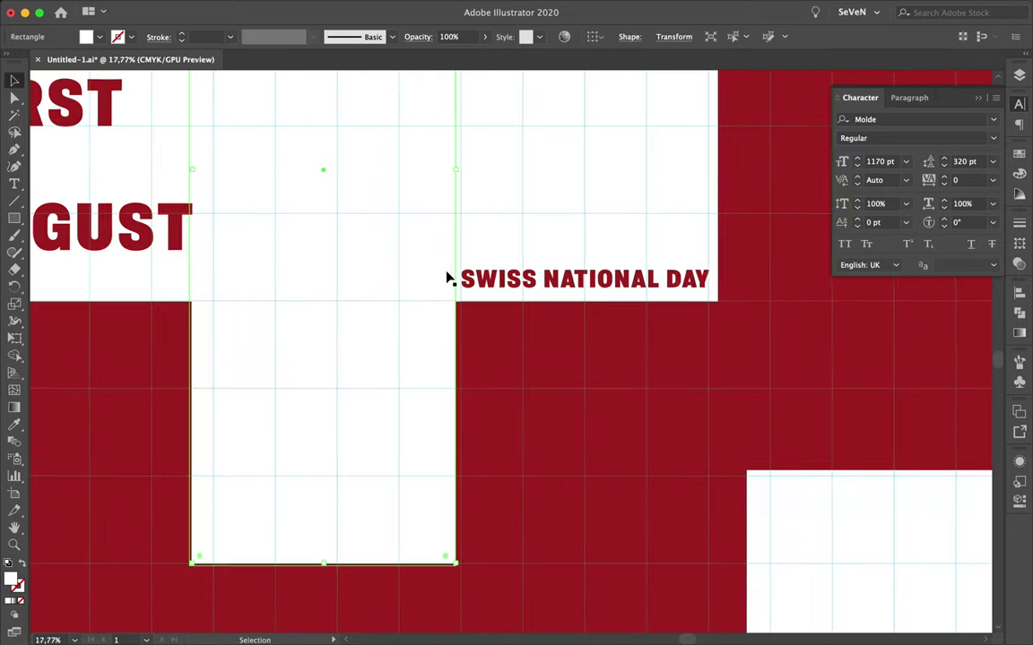
- Widen the cross's vertical bar and resize the white headline band
left_click_drag(347, 357, 353, 357)
left_click_drag(410, 178, 456, 177)
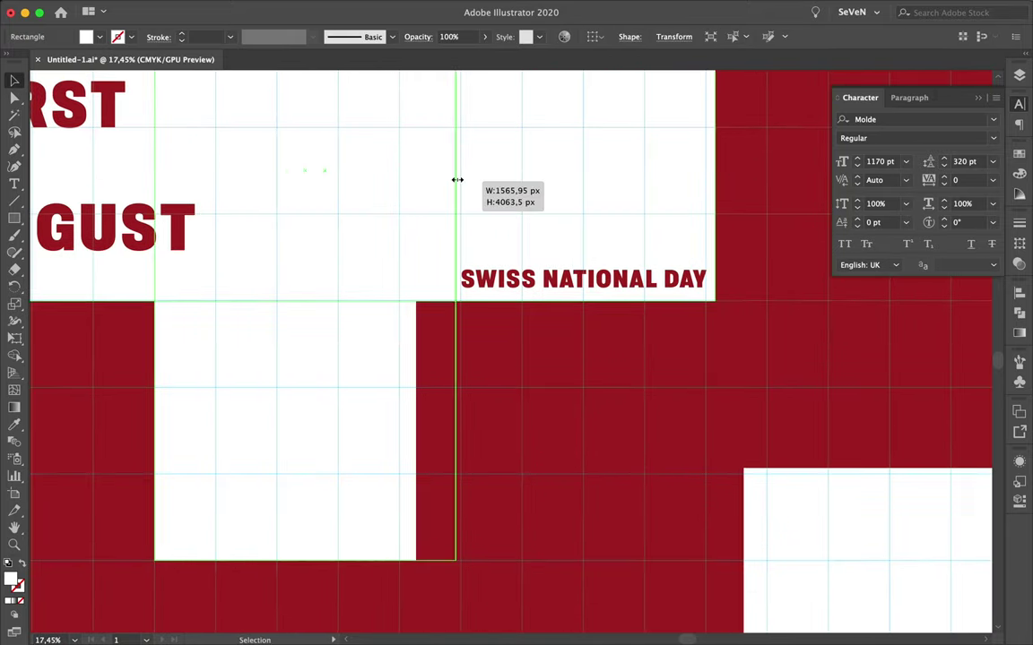
scroll(461, 179, "down", 1)
scroll(461, 179, "down", 3)
left_click(496, 214)
key("Delete")
left_click(426, 195)
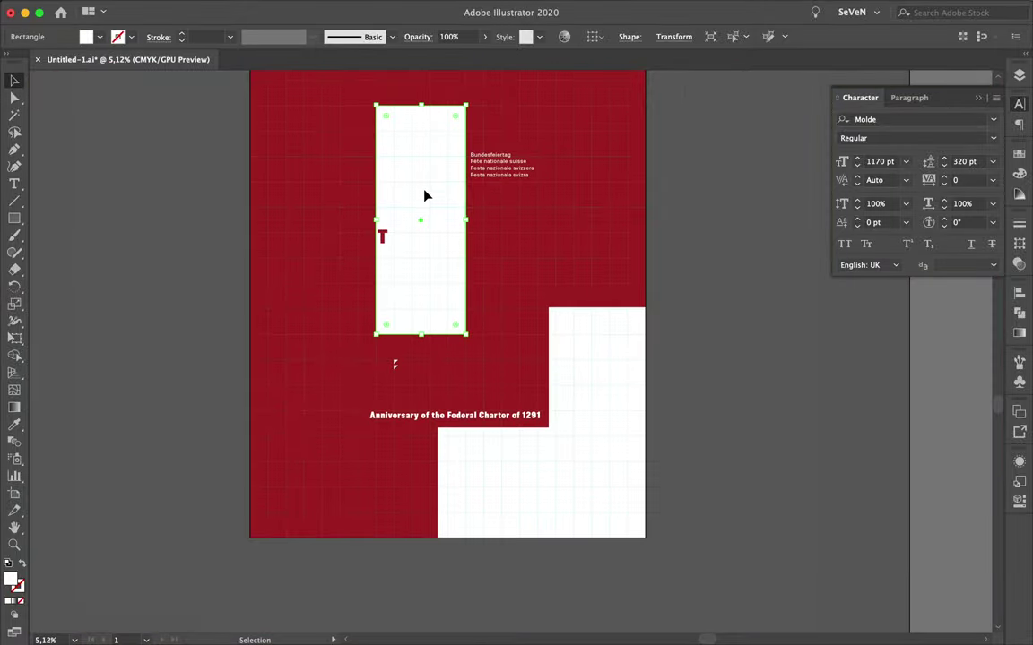
left_click(369, 105)
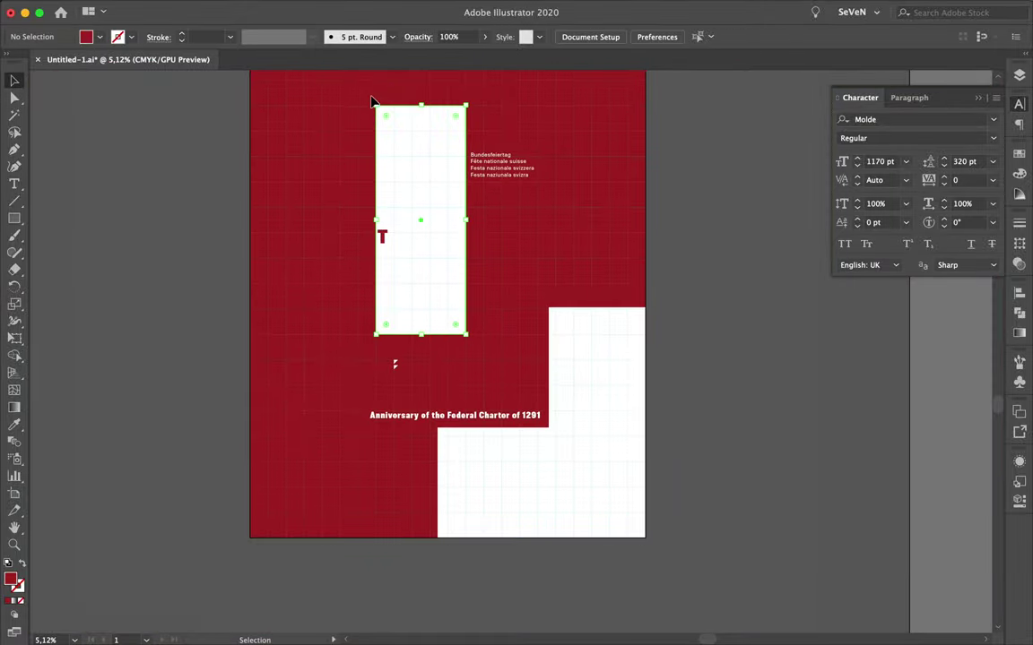
- Restore the deleted headline and stretch the white band's top and bottom edges
key("ctrl+z")
left_click(420, 116)
scroll(420, 179, "up", 1)
left_click_drag(420, 155, 422, 130)
left_click_drag(426, 409, 426, 409)
left_click(417, 309)
double_click(421, 314)
key("Escape")
- Trim the band's top and bottom edges and extend its right edge across the cross
left_click(428, 300)
scroll(423, 318, "up", 2)
left_click_drag(423, 318, 422, 297)
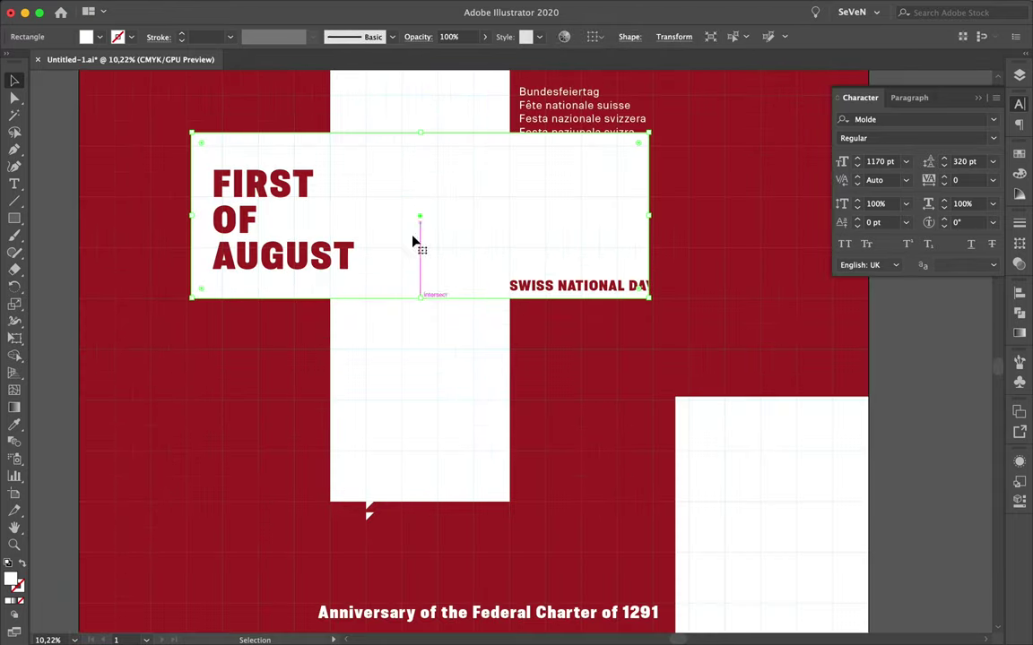
left_click_drag(420, 132, 421, 146)
left_click_drag(650, 222, 690, 221)
scroll(188, 220, "down", 2)
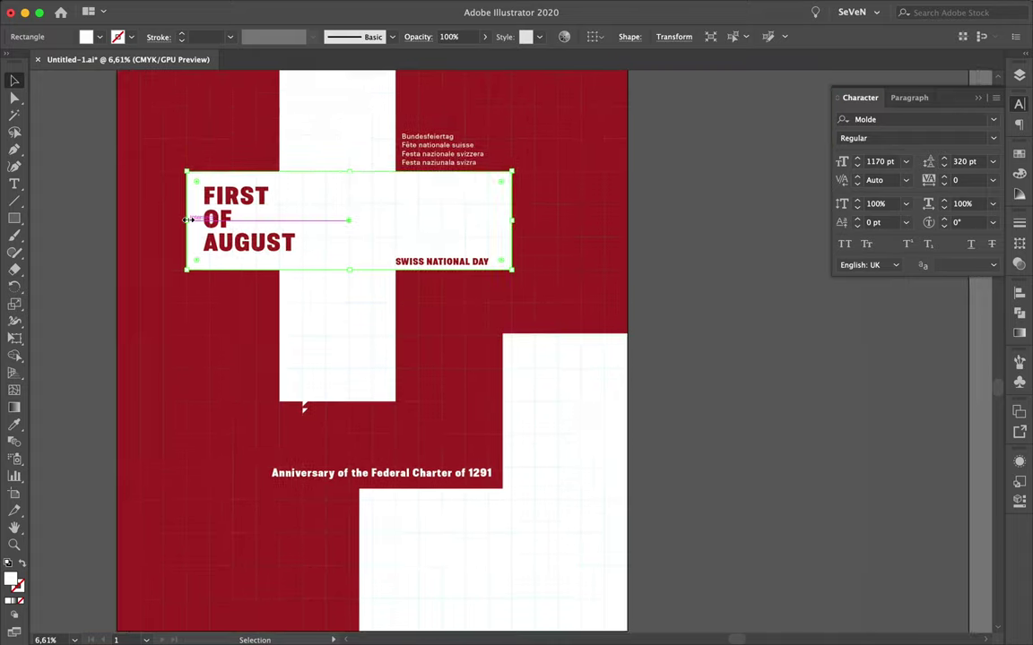
key("ctrl+z")
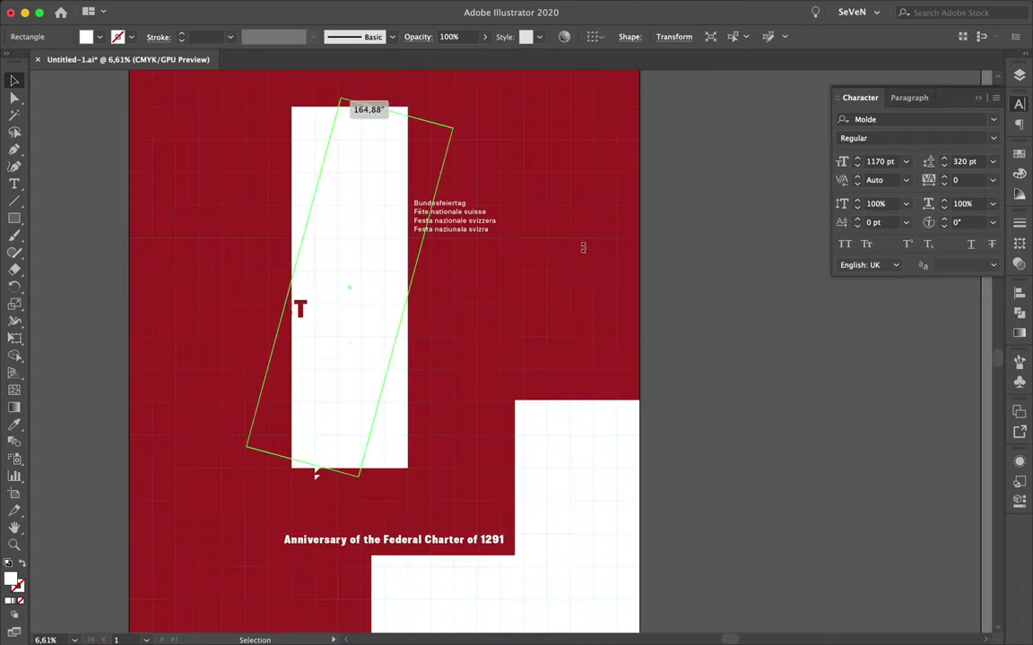
- Nudge the multilingual caption block up slightly
left_click(454, 219)
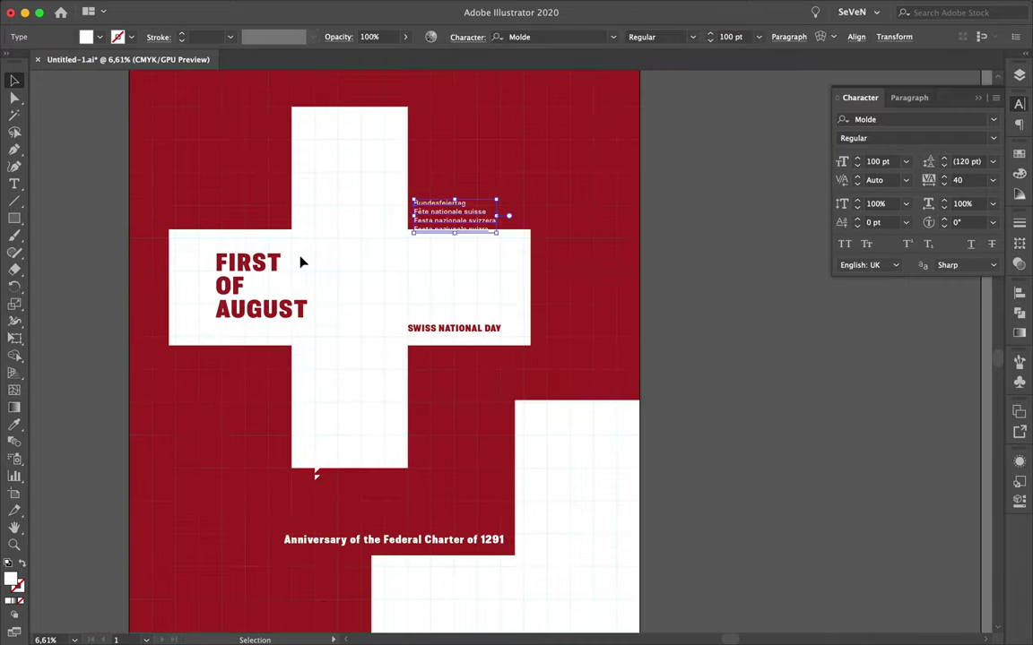
left_click_drag(464, 217, 463, 208)
left_click(237, 288)
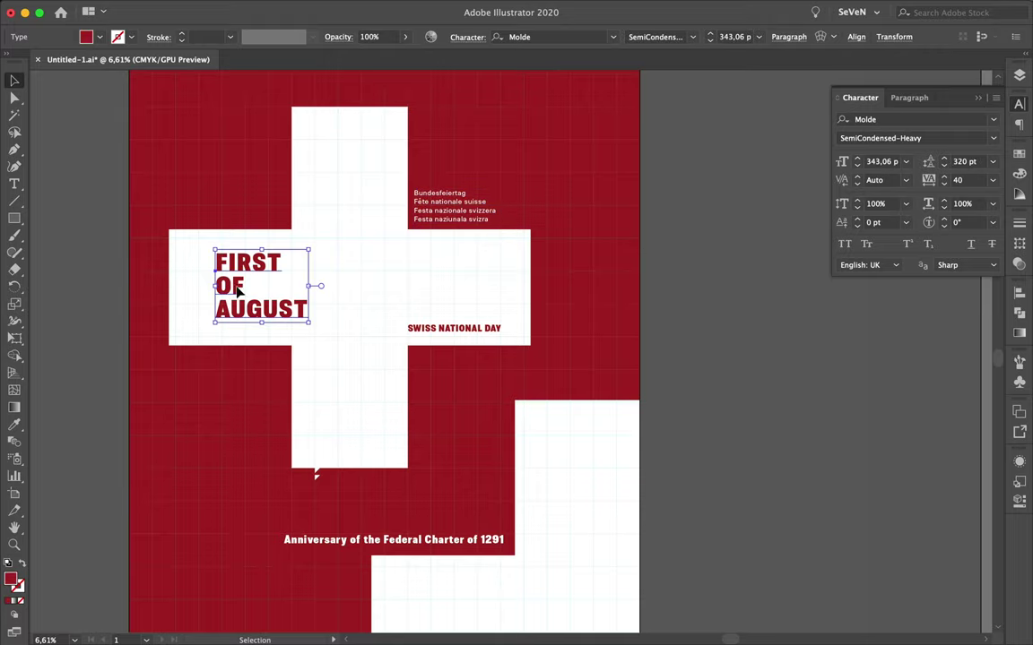
- Copy the white cross bars below the originals, narrowing the copied bottom bar and shifting it right
left_click_drag(197, 292, 180, 291)
scroll(336, 267, "down", 2)
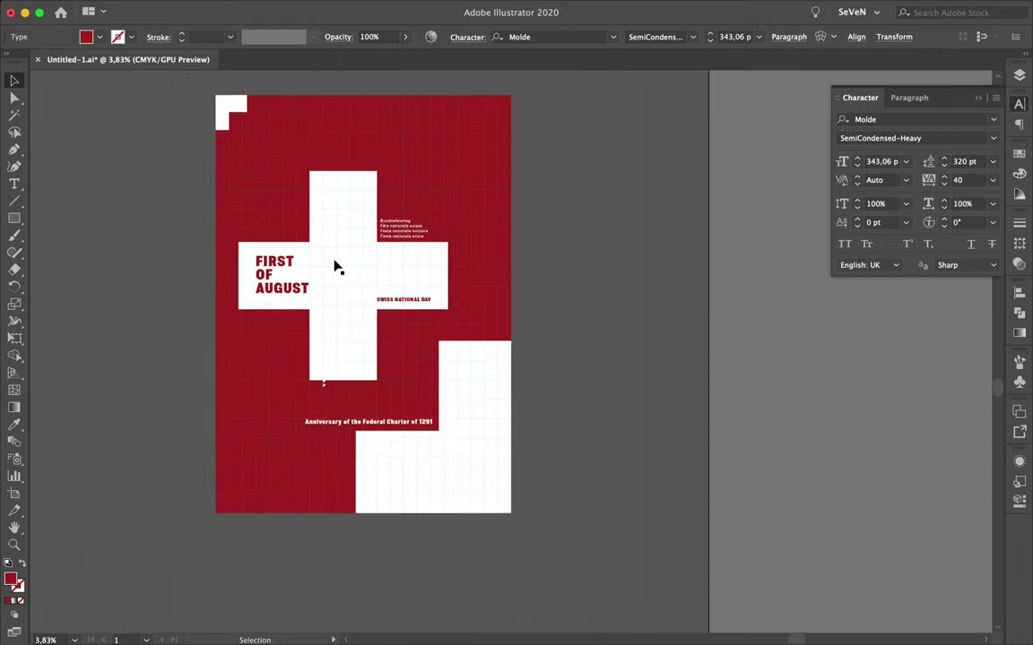
left_click(341, 223)
mouse_move(330, 238)
left_mouse_down()
mouse_move(350, 435)
mouse_move(421, 449)
left_mouse_up()
left_click(389, 461)
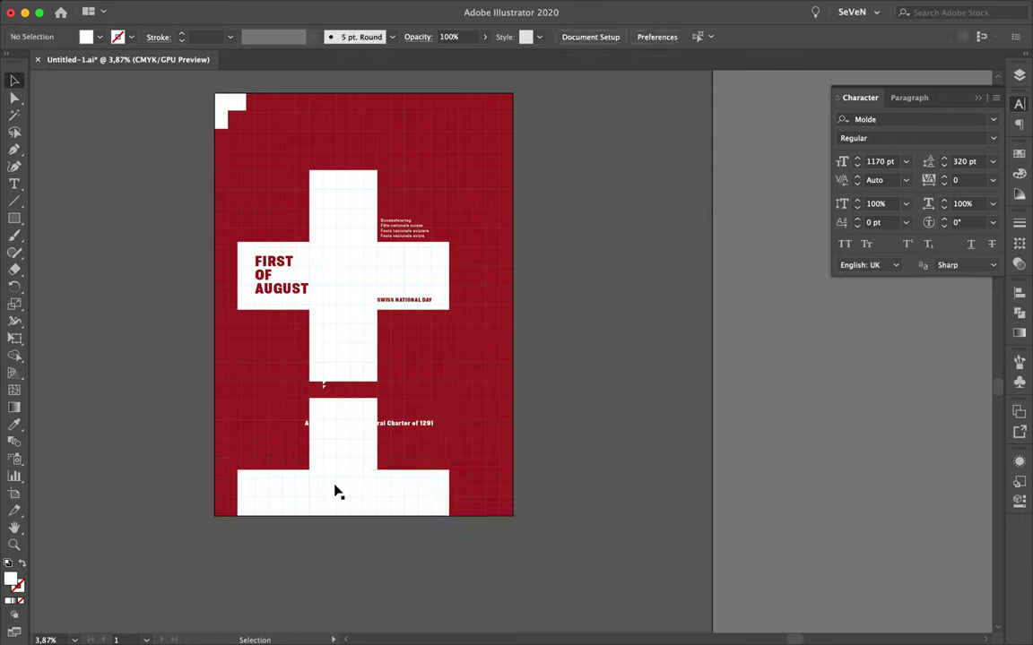
left_click_drag(451, 507, 378, 506)
left_click(343, 434, "shift")
left_click_drag(292, 498, 431, 480)
left_click(553, 451)
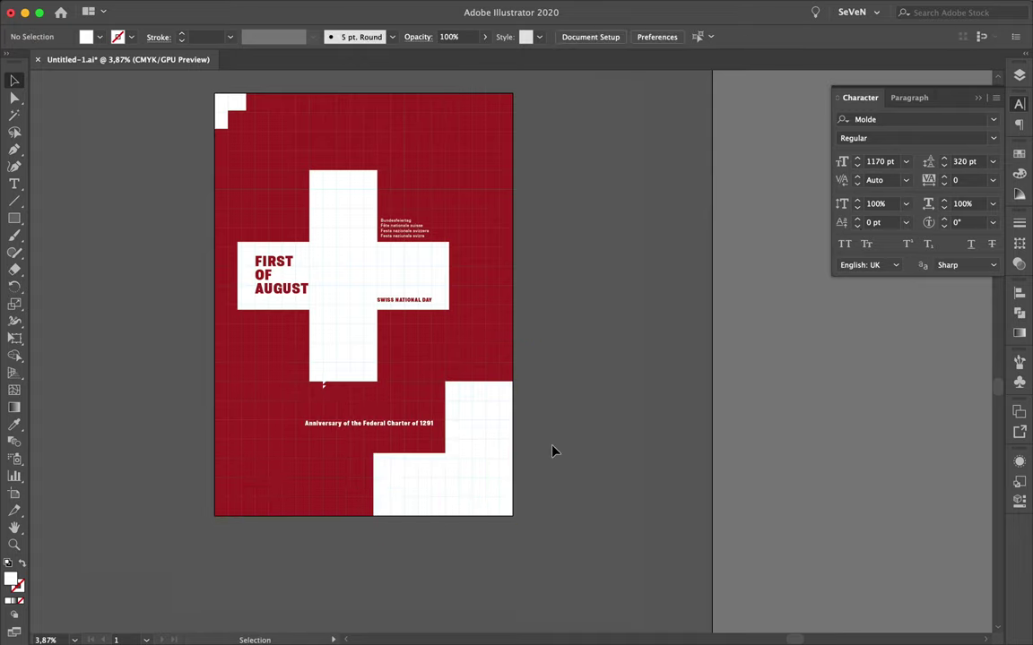
- Copy the horizontal white bar to the top-left corner and resize it as the corner piece
left_click_drag(230, 110, 203, 81)
key("Delete")
left_click(404, 260)
left_click_drag(403, 260, 204, 88)
left_click(173, 127)
scroll(173, 126, "up", 3)
scroll(173, 127, "left", 5)
left_click_drag(119, 146, 302, 147)
left_click(663, 355)
- Align SWISS NATIONAL DAY to the band's bottom edge
scroll(440, 390, "up", 3)
left_click(548, 308)
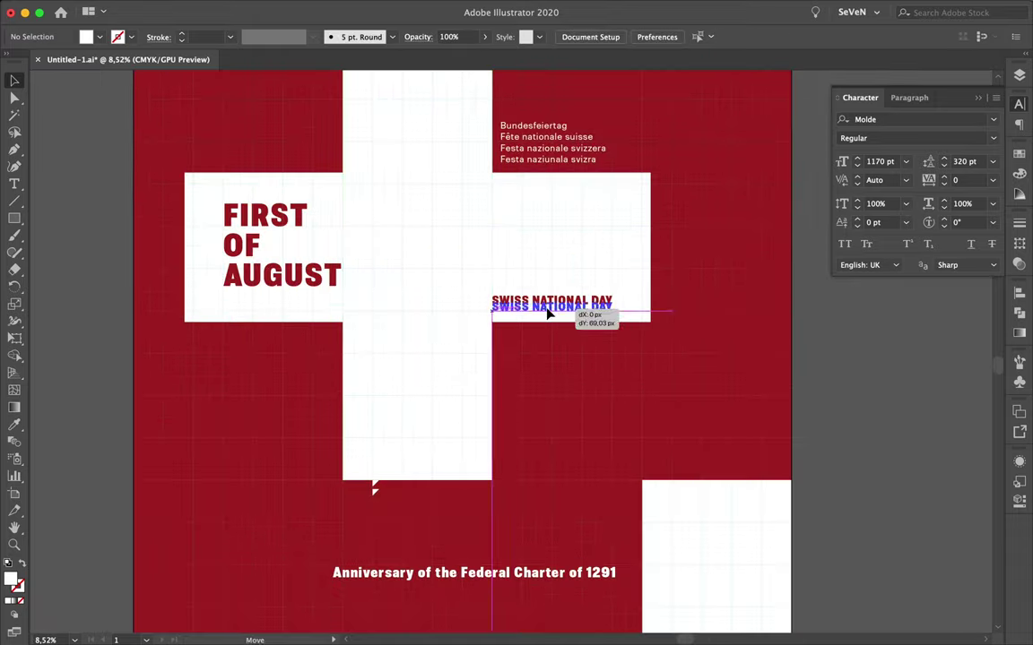
left_click(307, 489)
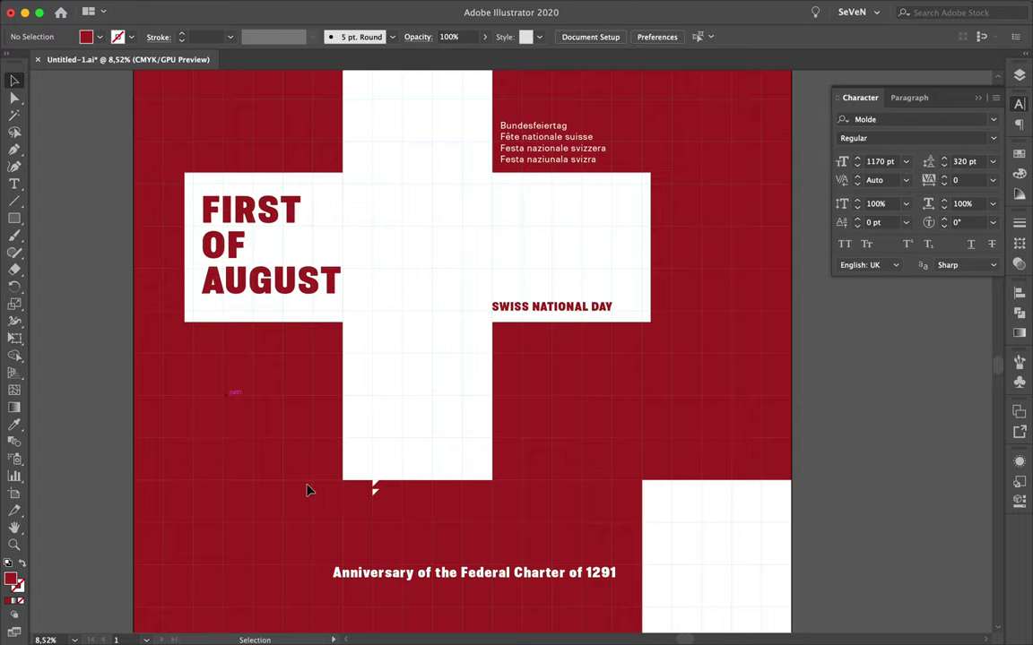
scroll(374, 309, "down", 5)
- Alt-drag copies of the small white triangle onto the lower gridline and to the right
left_click(378, 312)
scroll(292, 319, "up", 3)
left_click_drag(292, 319, 387, 313)
mouse_move(387, 313)
left_mouse_down()
mouse_move(394, 377)
mouse_move(433, 366)
left_mouse_up()
scroll(383, 368, "up", 3)
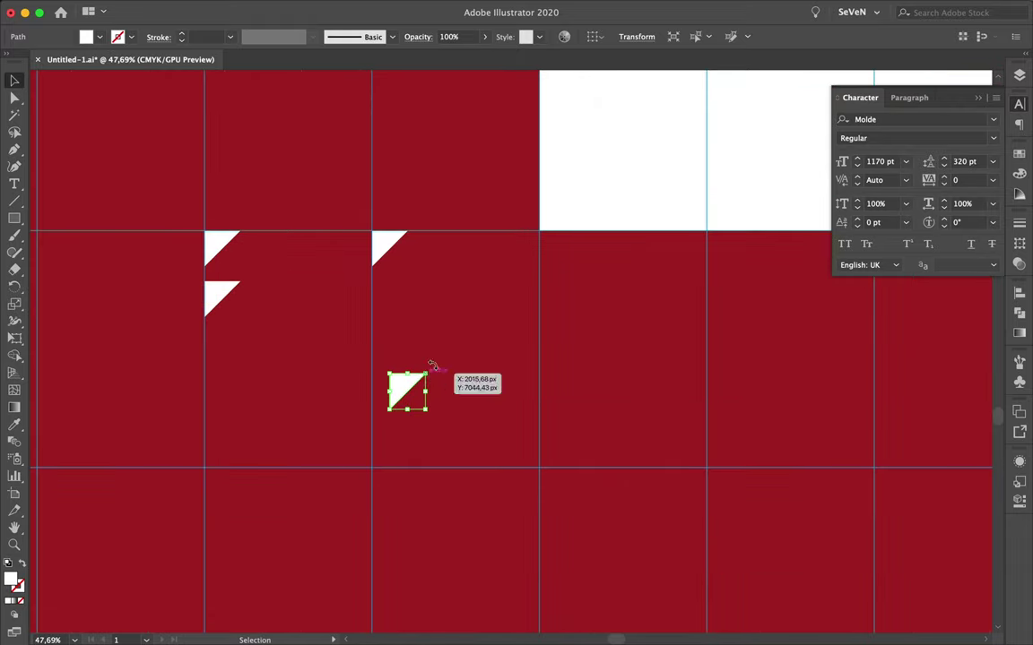
left_click_drag(381, 457, 381, 457)
left_click_drag(383, 453, 558, 457)
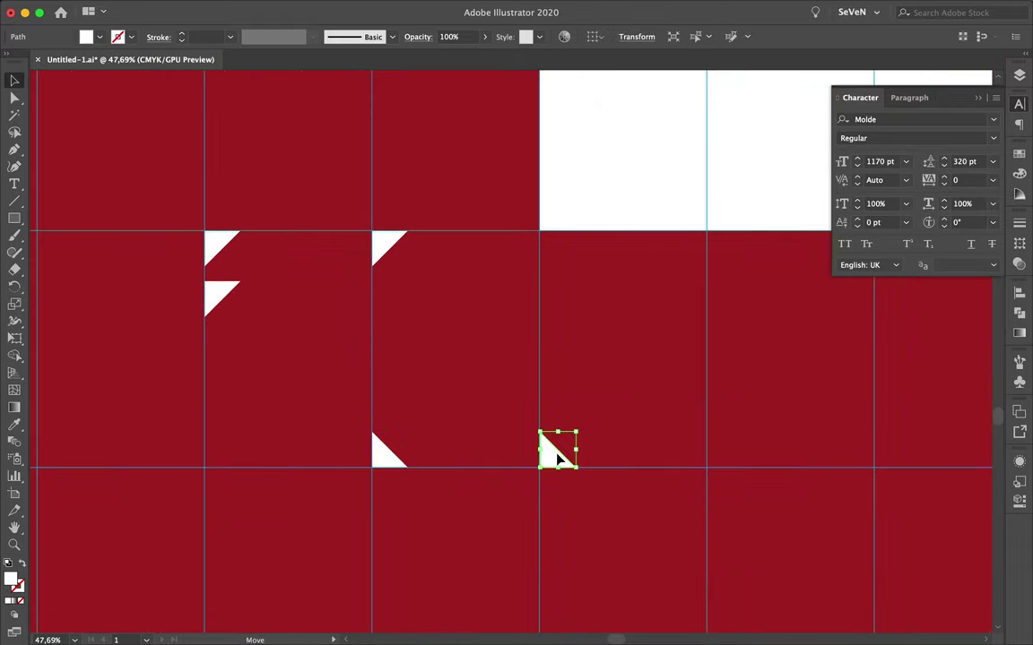
left_click_drag(344, 285, 357, 246)
- Add more triangle copies below the gridline and beside the top-right triangle to form the X cluster
scroll(436, 315, "down", 2)
scroll(437, 316, "down", 2)
scroll(436, 315, "up", 4)
left_click(393, 440)
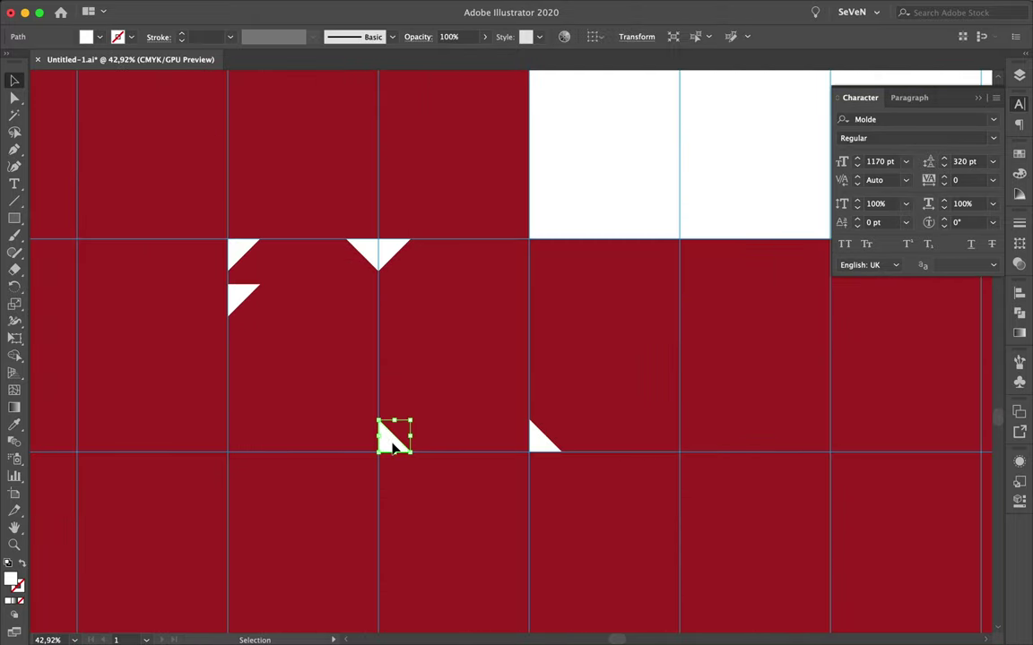
left_click_drag(392, 447, 391, 489)
key("ctrl+shift+a")
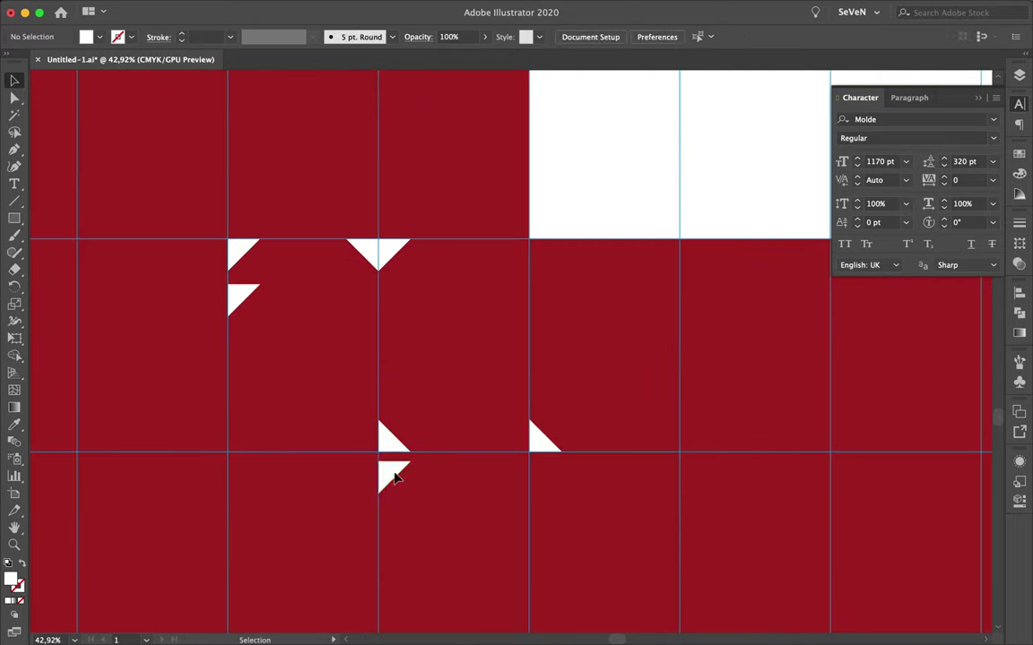
scroll(395, 470, "down", 3)
left_click_drag(318, 375, 409, 375)
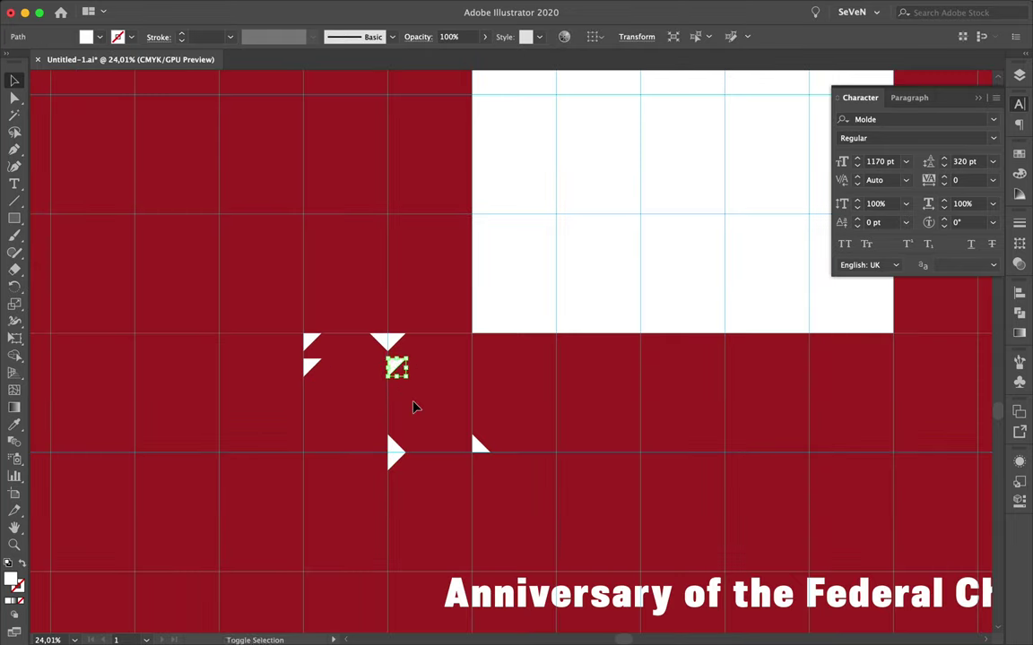
scroll(453, 422, "down", 2)
scroll(452, 422, "down", 2)
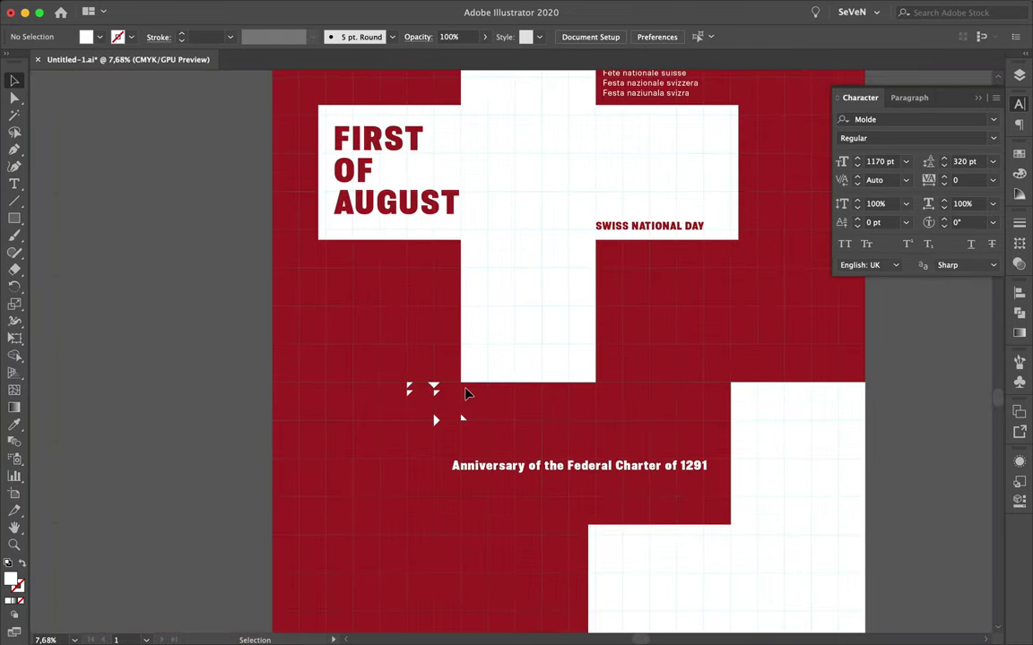
scroll(465, 392, "down", 1)
scroll(465, 392, "down", 1)
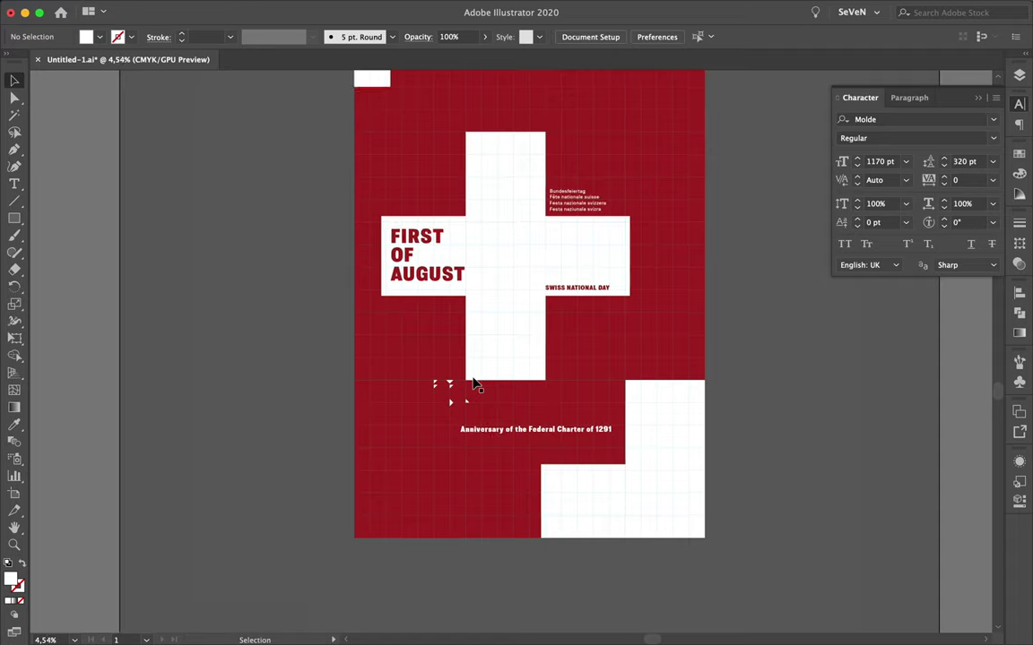
scroll(467, 390, "up", 2)
- Break the anniversary caption into lines, remove 1291 from it, and right-align the text
left_click(676, 467)
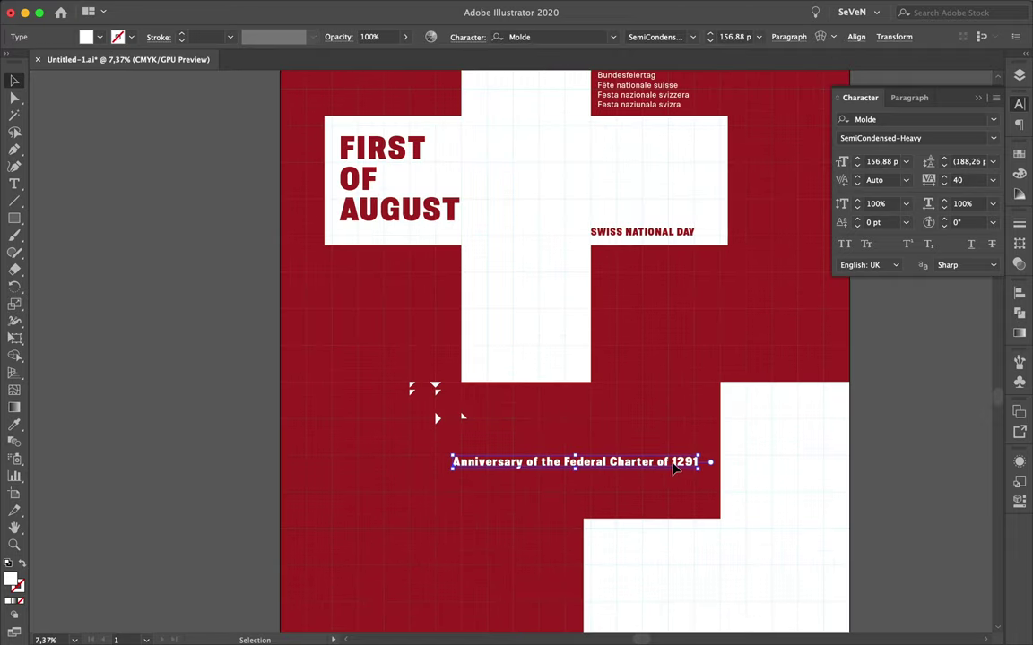
double_click(541, 462)
key("Return")
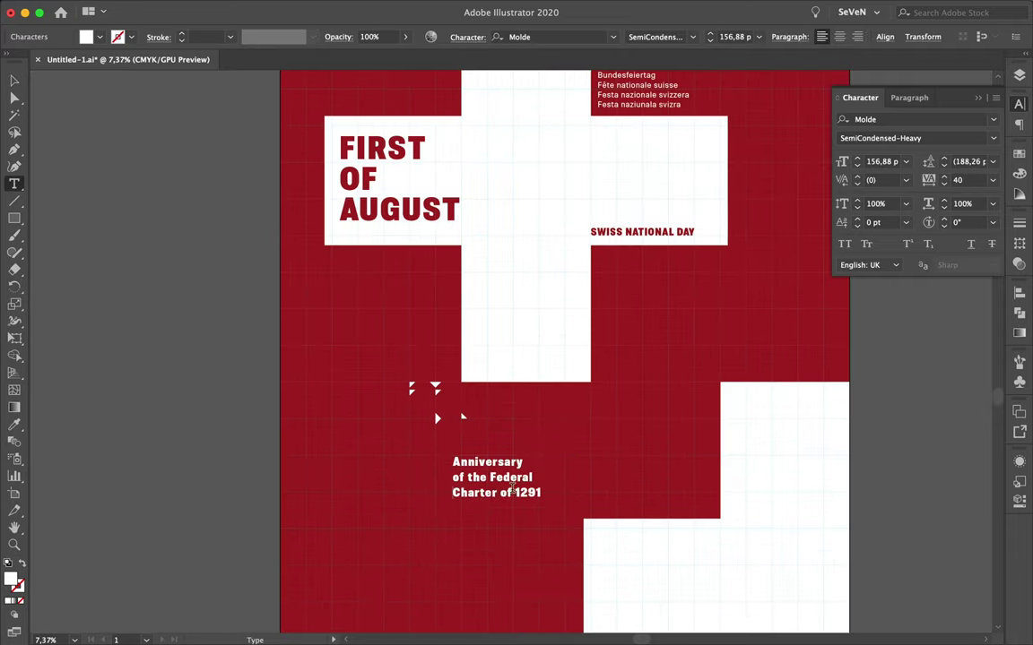
key("BackSpace")
left_click_drag(502, 477, 415, 477)
key("alt+ctrl+t")
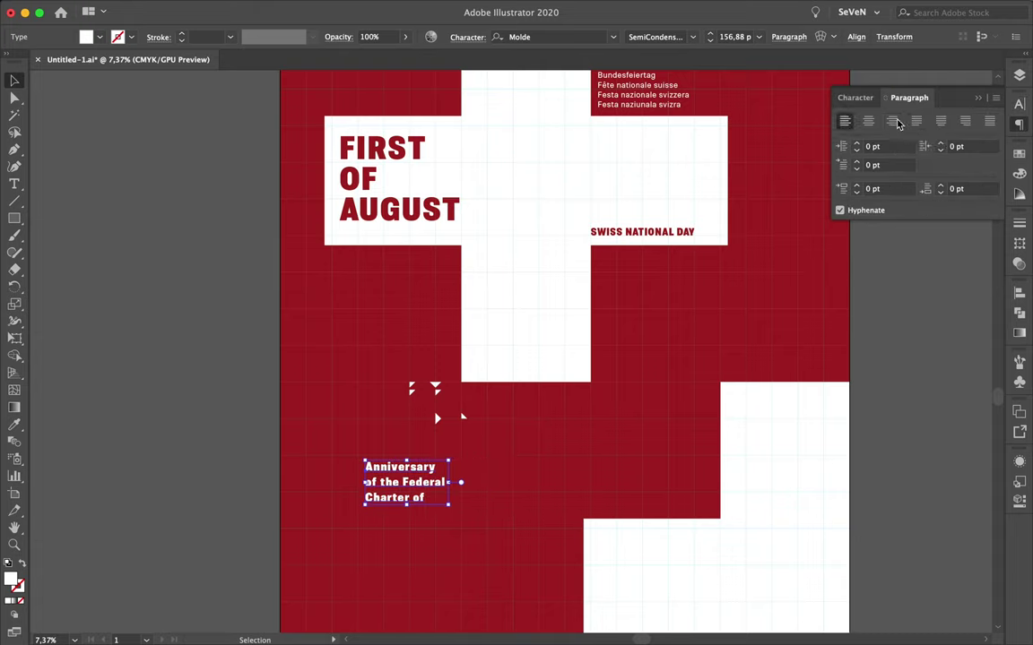
key("ctrl+shift+r")
key("Escape")
- Enlarge the separate 1291 number and place the caption snugly beside it
left_click_drag(336, 489, 362, 554)
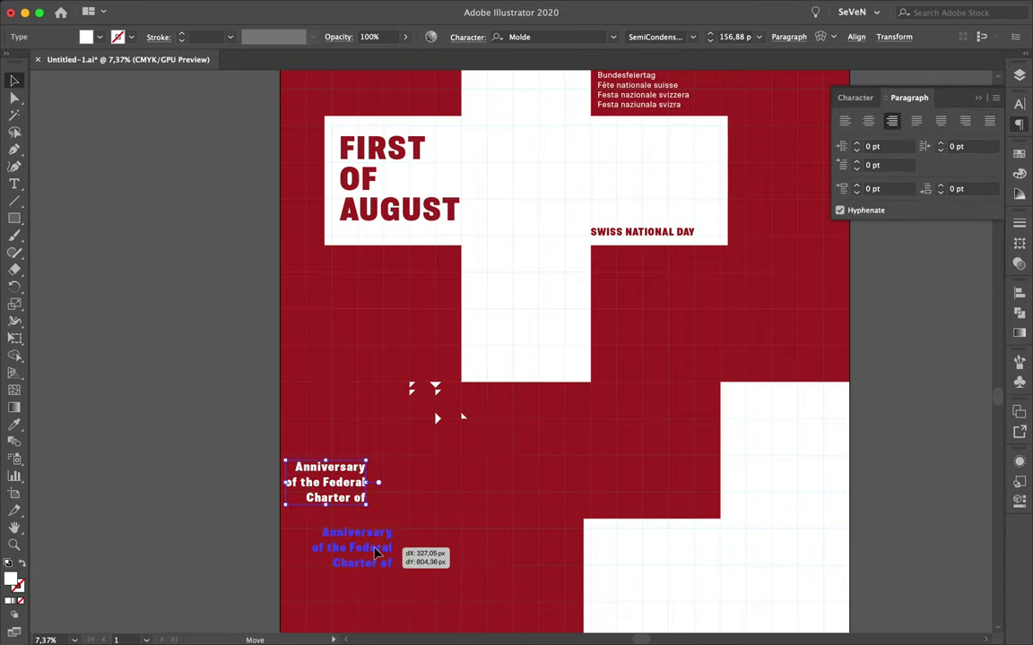
mouse_move(680, 553)
left_mouse_down()
mouse_move(679, 565)
mouse_move(684, 556)
left_mouse_up()
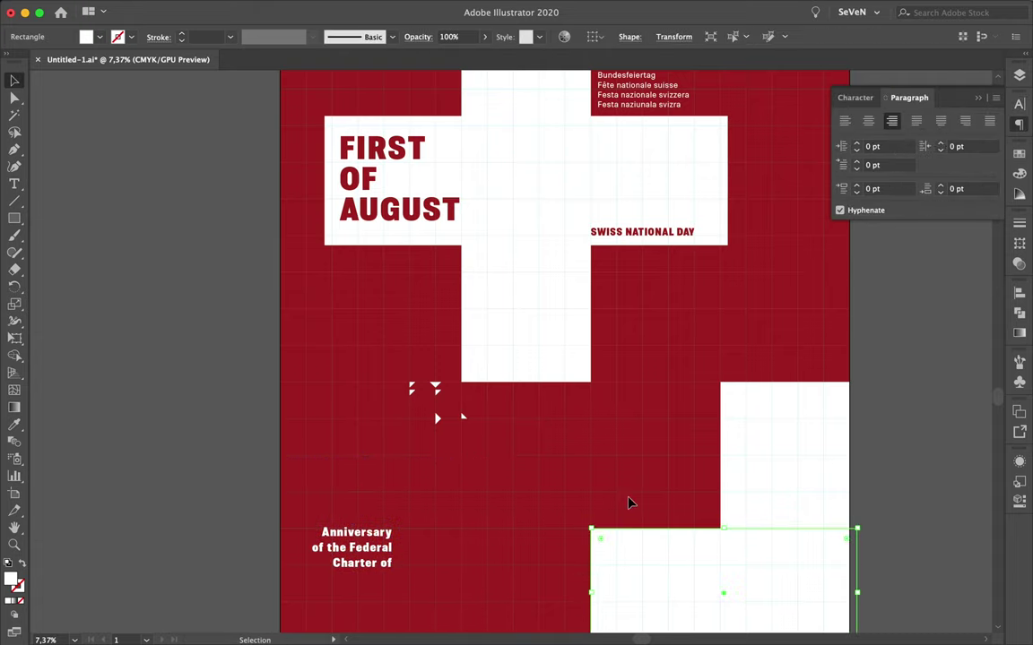
left_click(379, 547)
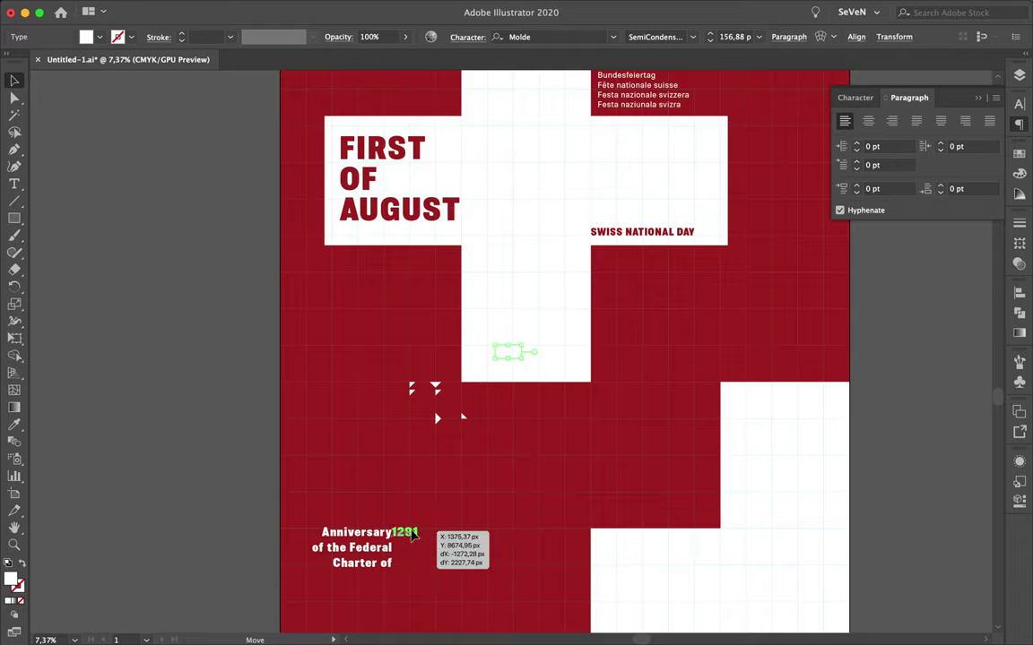
left_click_drag(456, 577, 546, 588)
scroll(546, 588, "down", 2)
left_click_drag(448, 545, 507, 545)
scroll(454, 535, "up", 5)
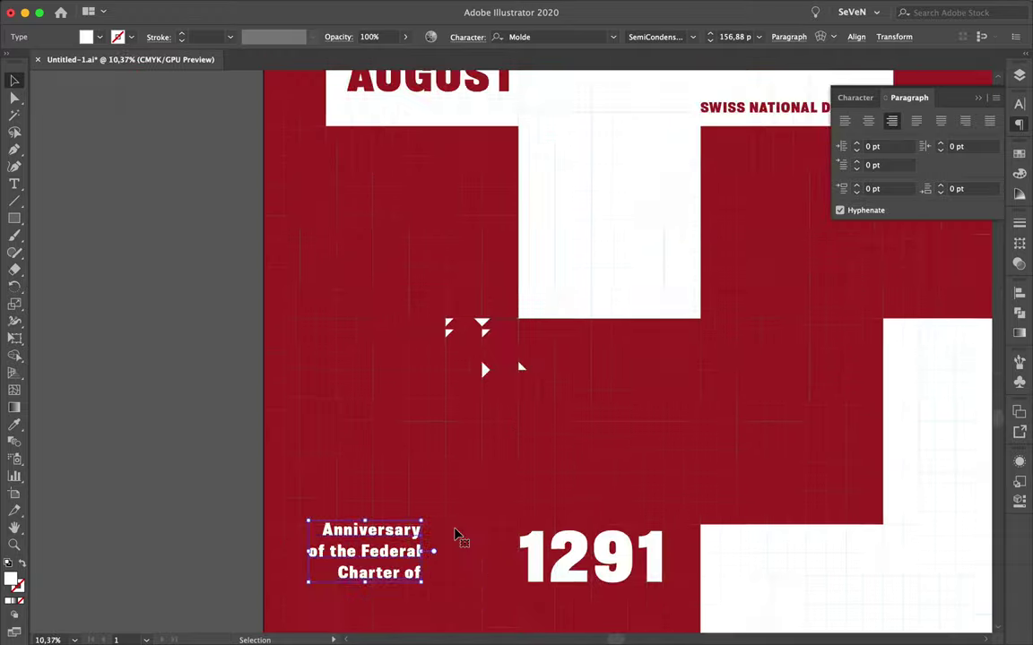
left_click_drag(362, 468, 508, 466)
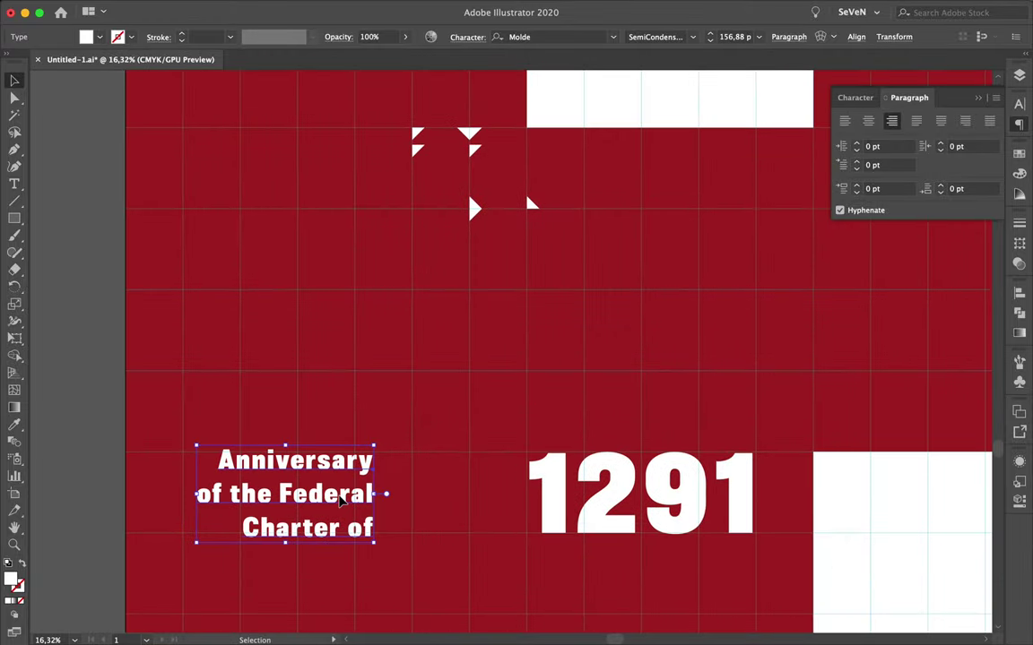
- Set the 1291 numerals in the Compressed-Black font style
left_click(561, 502)
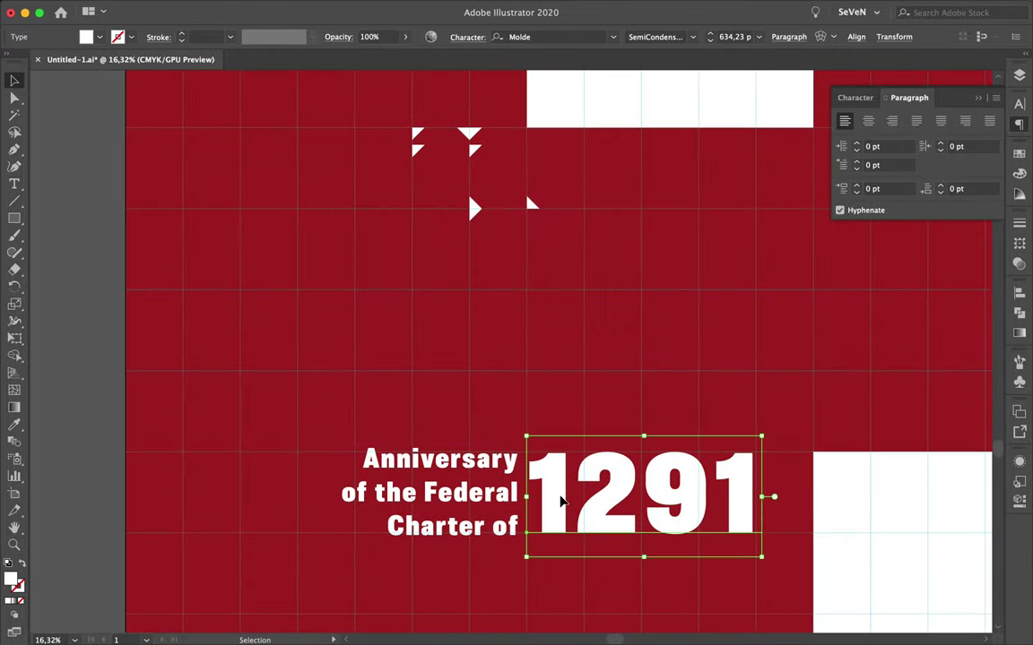
left_click(1019, 105)
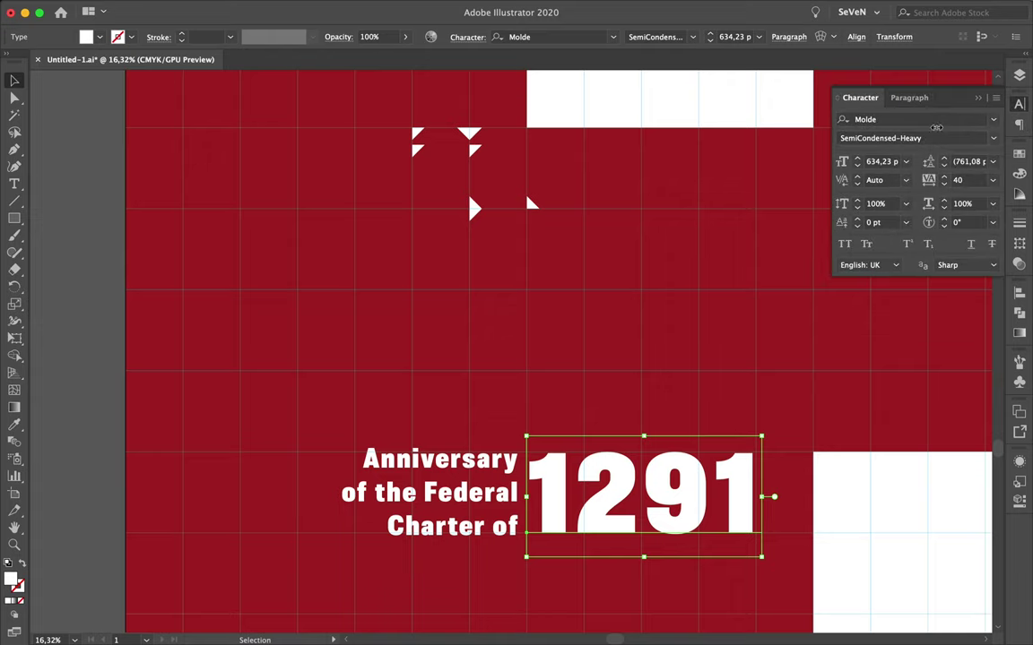
left_click(994, 140)
scroll(959, 269, "up", 5)
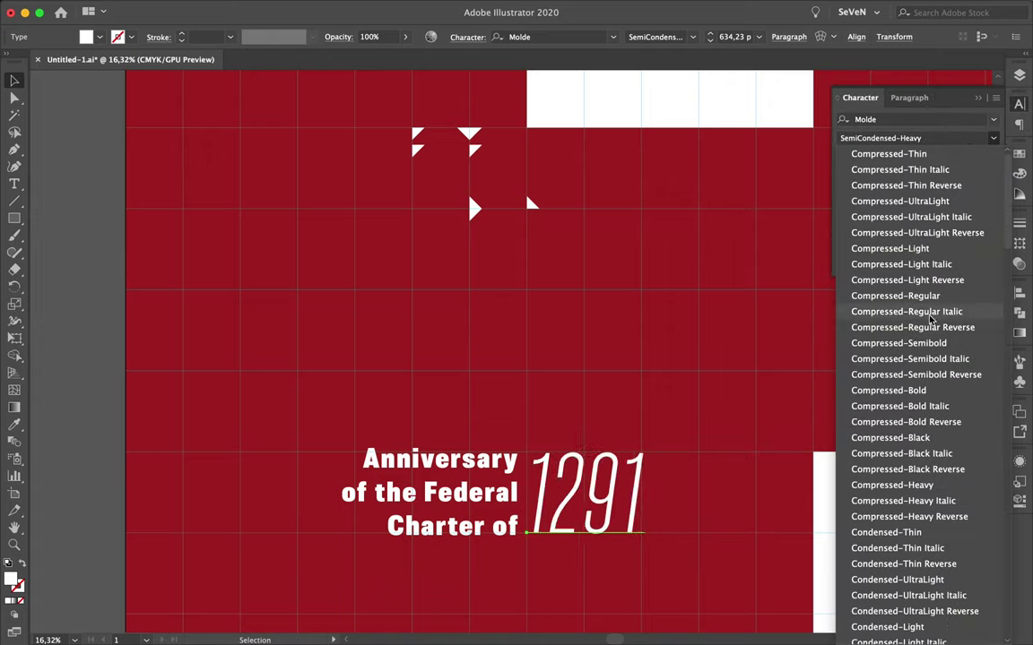
left_click(924, 439)
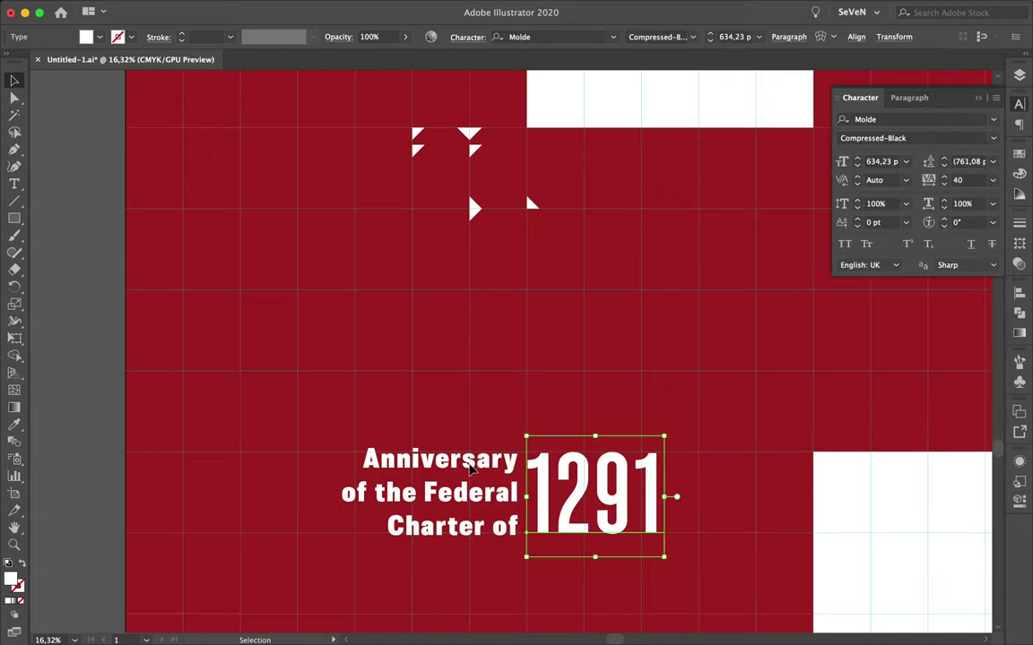
scroll(615, 346, "down", 5)
left_click(666, 396)
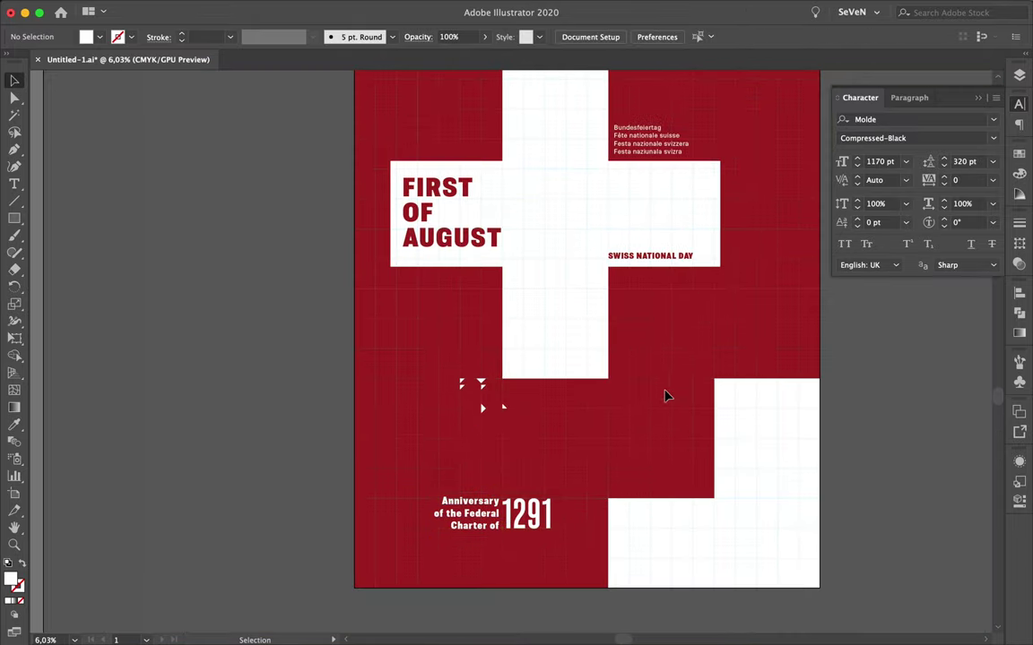
- Draw a red rectangle strip along the poster's bottom edge
scroll(666, 395, "up", 1)
scroll(666, 396, "down", 2)
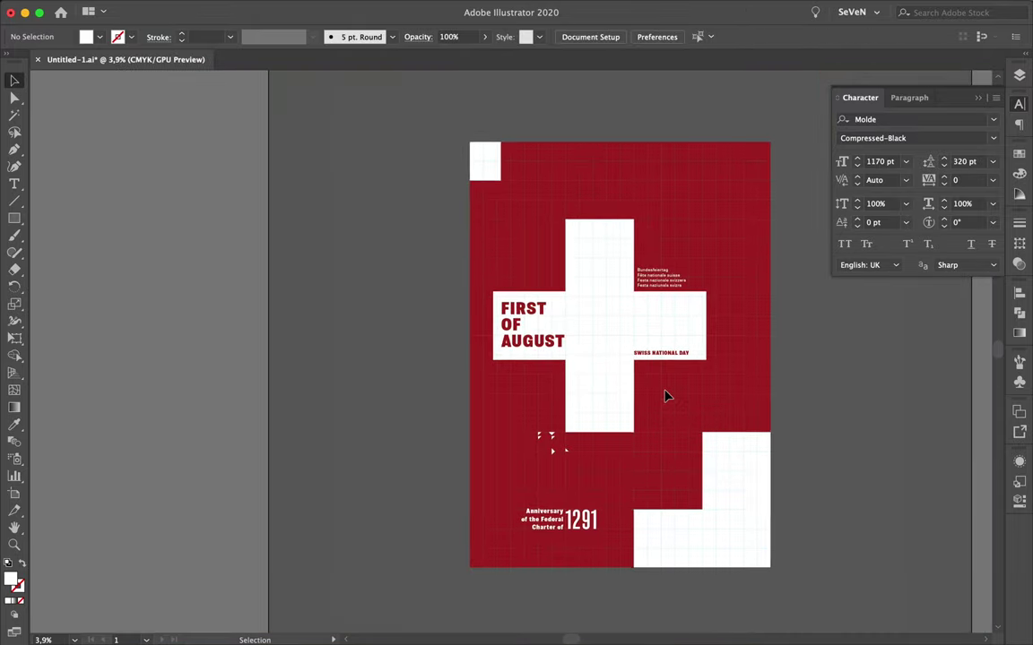
left_click_drag(744, 583, 744, 580)
key("i")
left_click(664, 396)
key("ctrl+shift+a")
scroll(737, 514, "up", 2)
key("v")
left_click(634, 525)
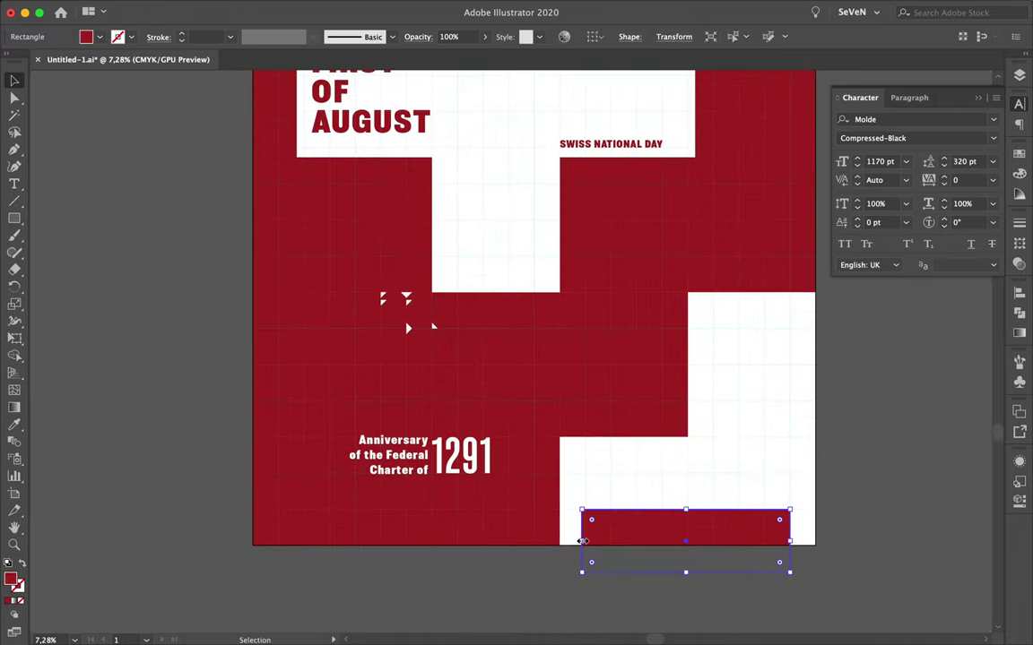
- Draw a red bar inside the cross's right arm and move SWISS NATIONAL DAY onto it
key("m")
scroll(749, 306, "up", 5)
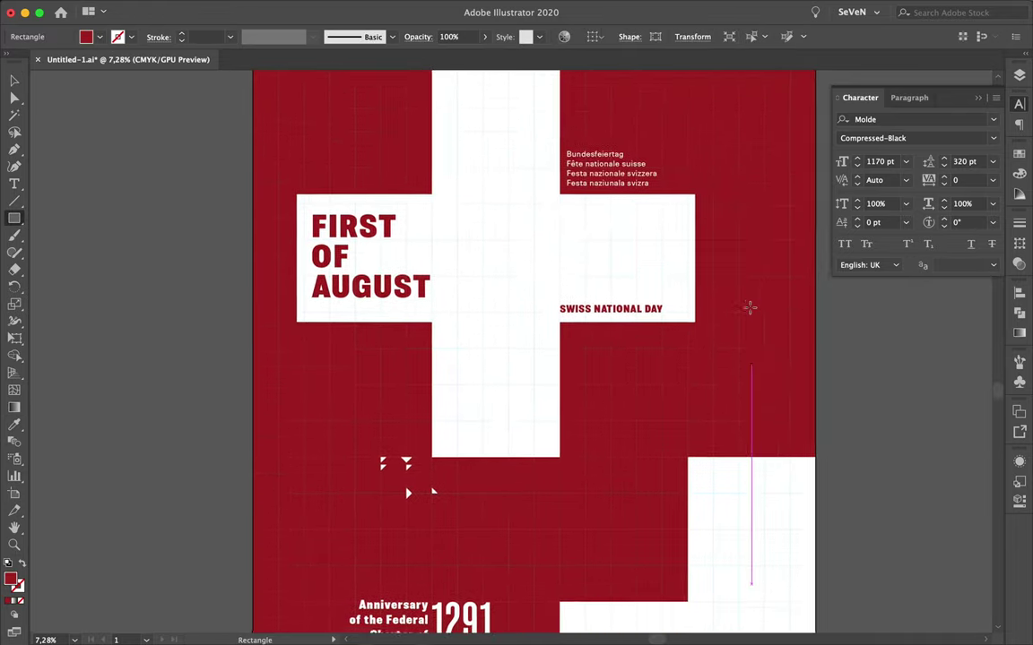
left_click_drag(556, 287, 685, 311)
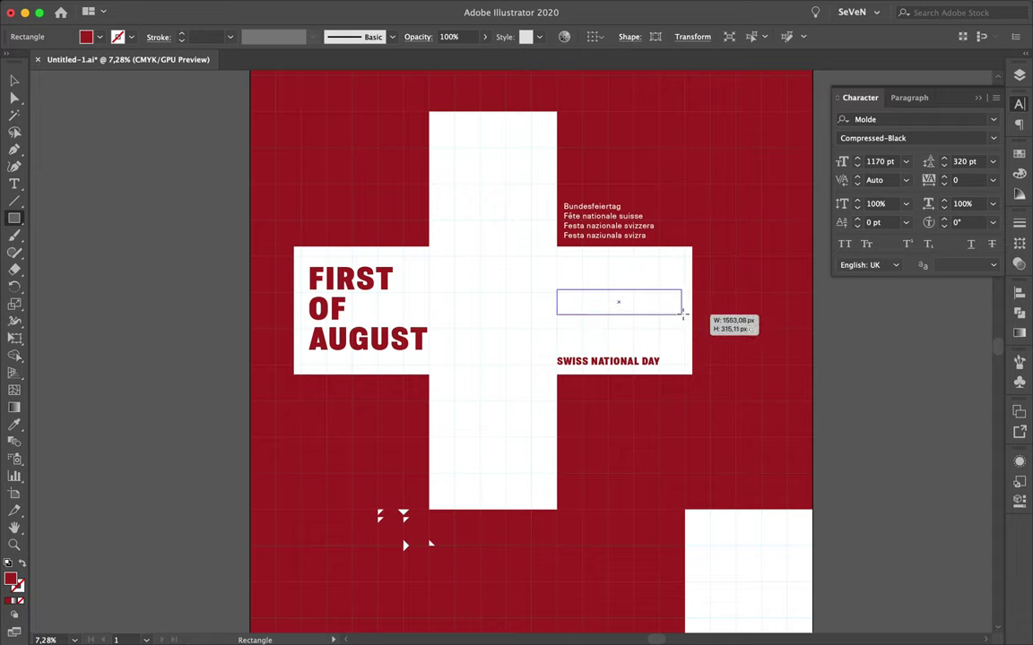
key("v")
left_click(628, 363)
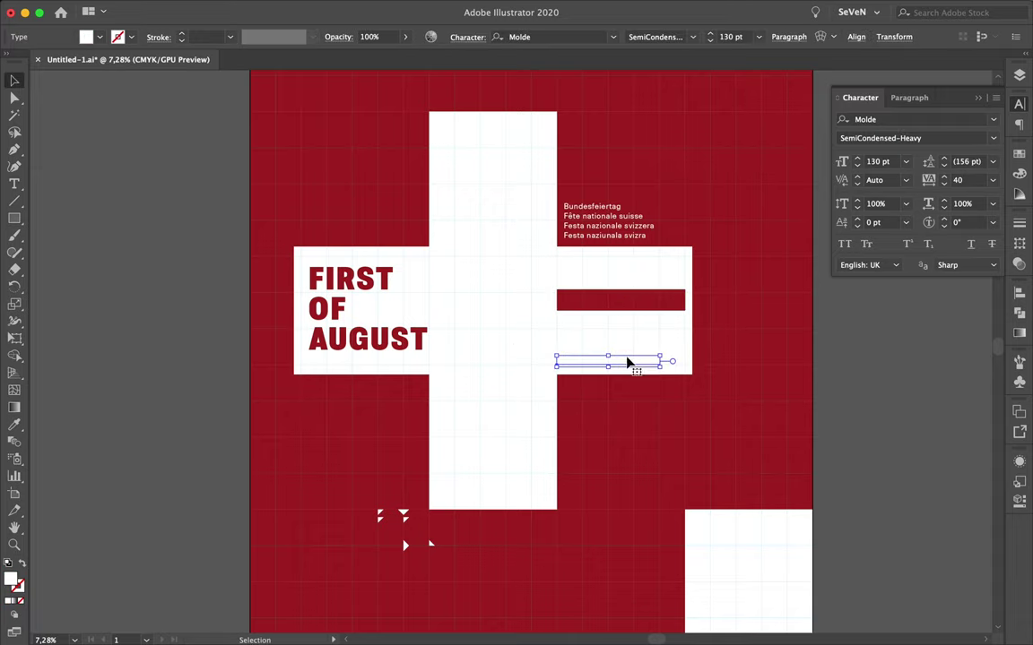
right_click(629, 362)
left_click_drag(638, 365, 659, 306)
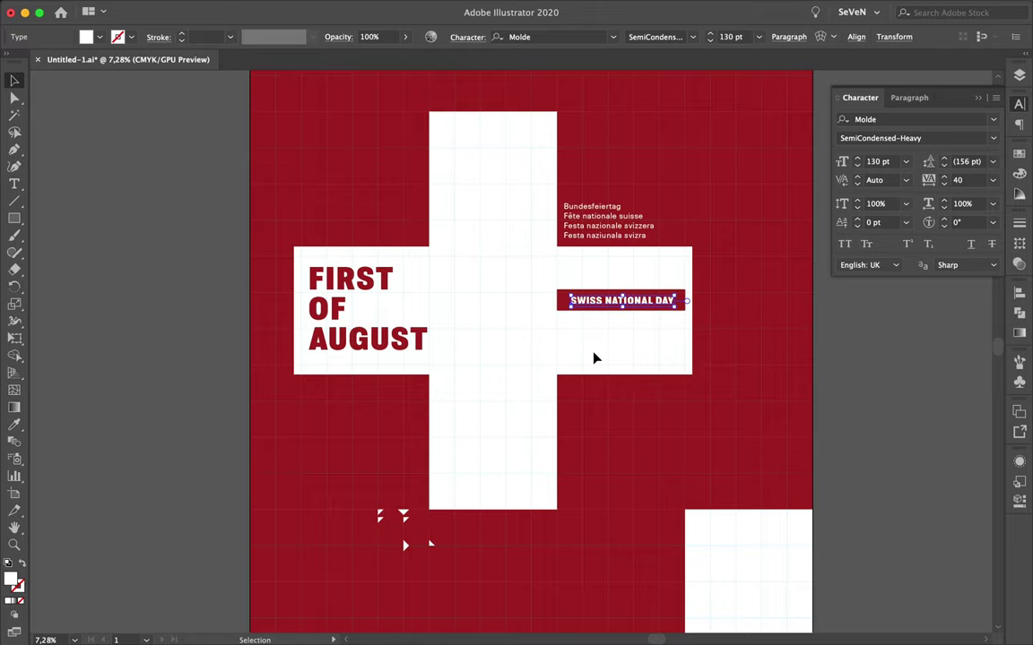
key("ctrl+shift+a")
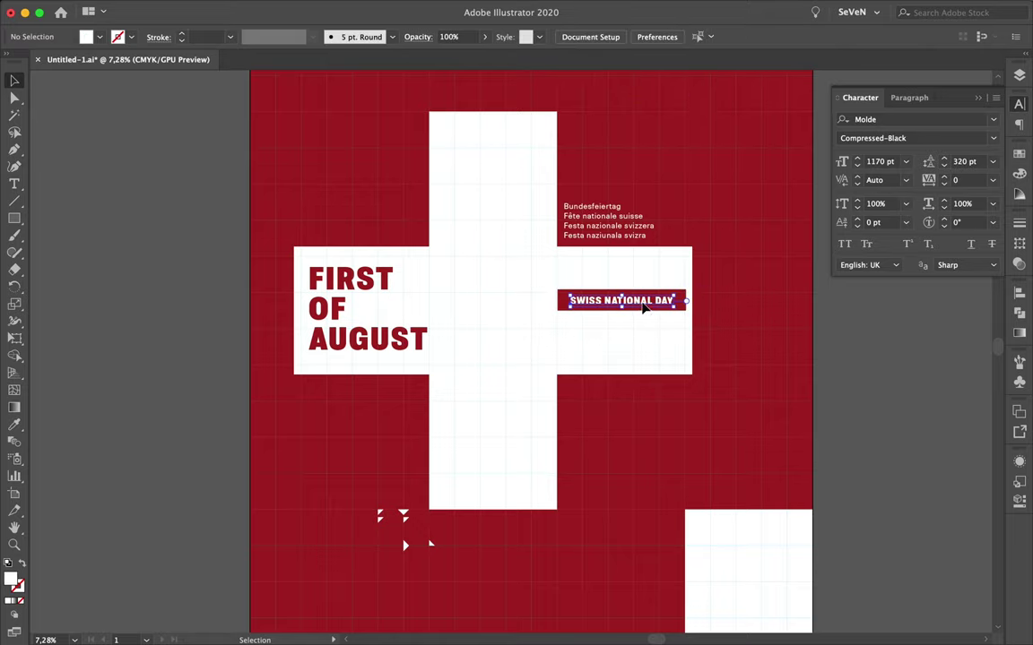
- Give SWISS NATIONAL DAY a white fill and tracking of 120
left_click(643, 307)
left_click(944, 176)
key("ctrl+shift+a")
left_click(643, 308)
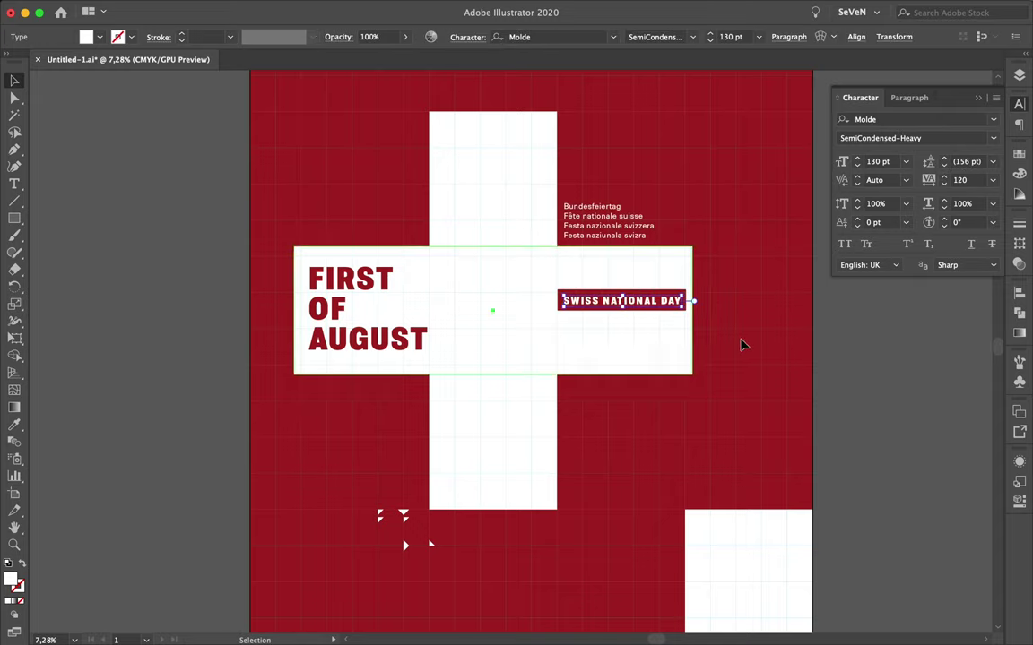
key("ctrl+shift+a")
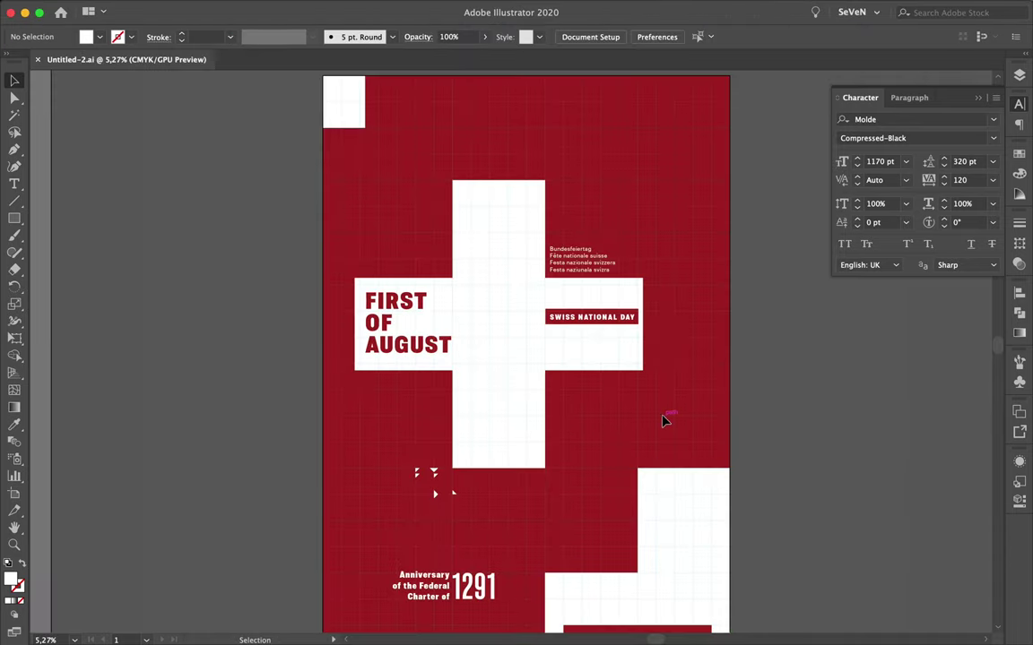
- Scale the white cross down and reposition it in the upper centre
left_click(404, 322)
left_click_drag(404, 323, 112, 323)
left_click(505, 269)
mouse_move(642, 468)
left_mouse_down()
mouse_move(537, 378)
mouse_move(487, 352)
left_mouse_up()
scroll(426, 293, "up", 3)
scroll(620, 359, "left", 3)
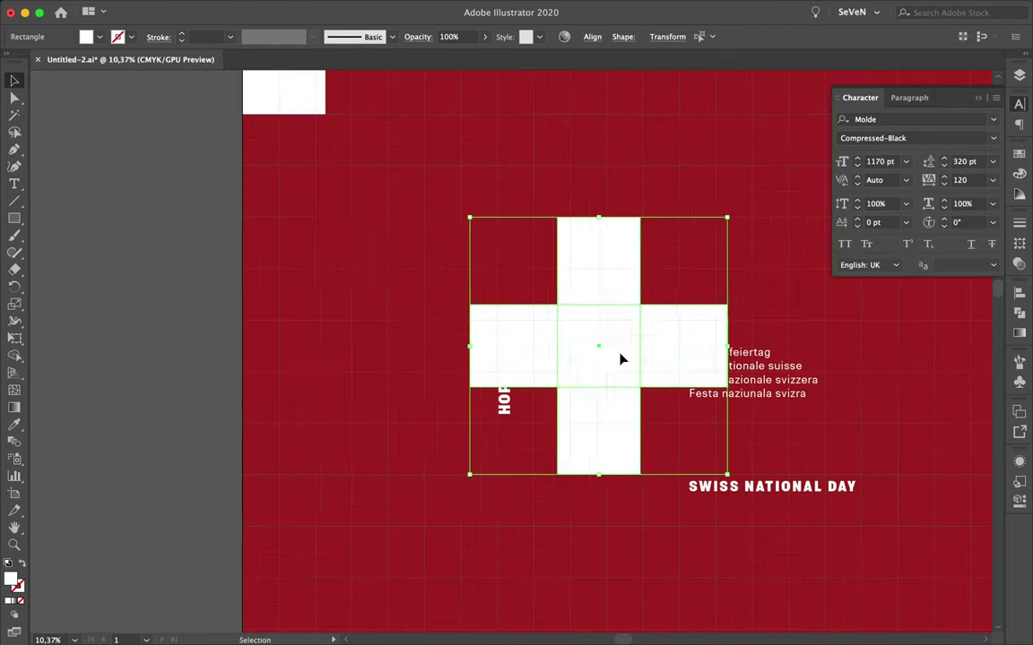
scroll(620, 359, "down", 3)
left_click_drag(561, 237, 569, 270)
left_click(625, 248)
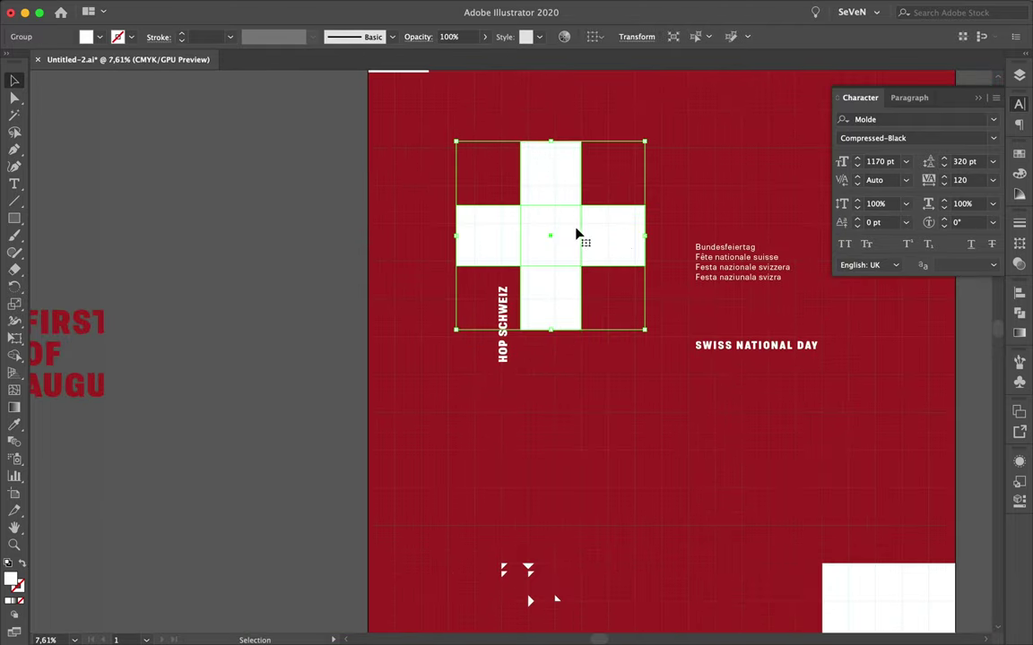
scroll(557, 249, "down", 3)
left_click(558, 472)
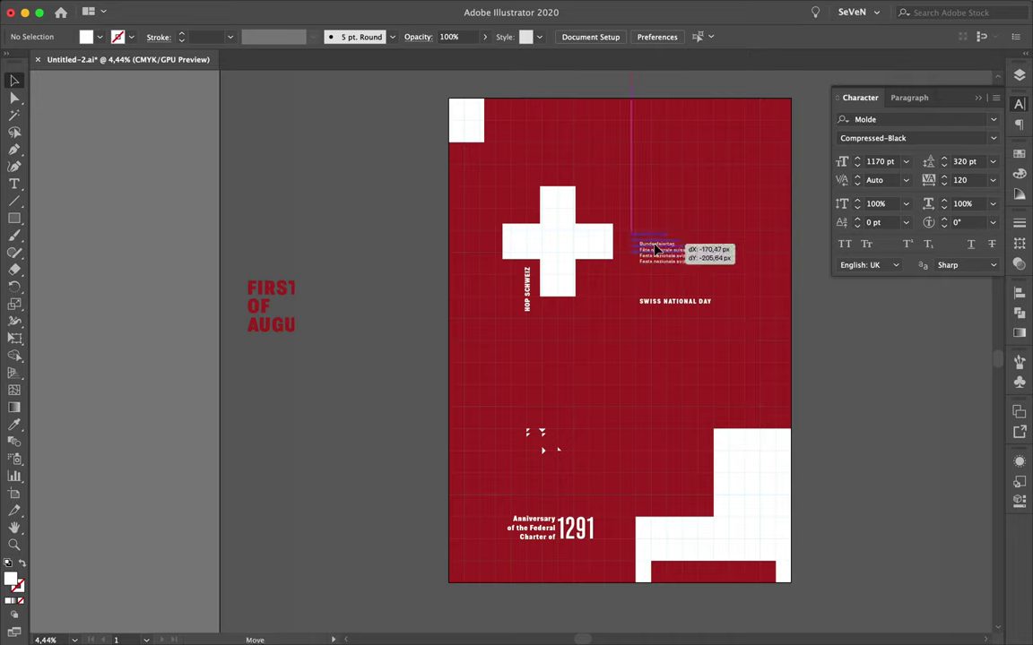
- Move the multilingual caption beside the cross, centre FIRST OF AUGUST, and delete the bottom-right white blocks
left_click_drag(655, 250, 639, 236)
mouse_move(529, 395)
left_mouse_down()
mouse_move(563, 401)
mouse_move(526, 368)
mouse_move(655, 380)
left_mouse_up()
left_click(606, 431)
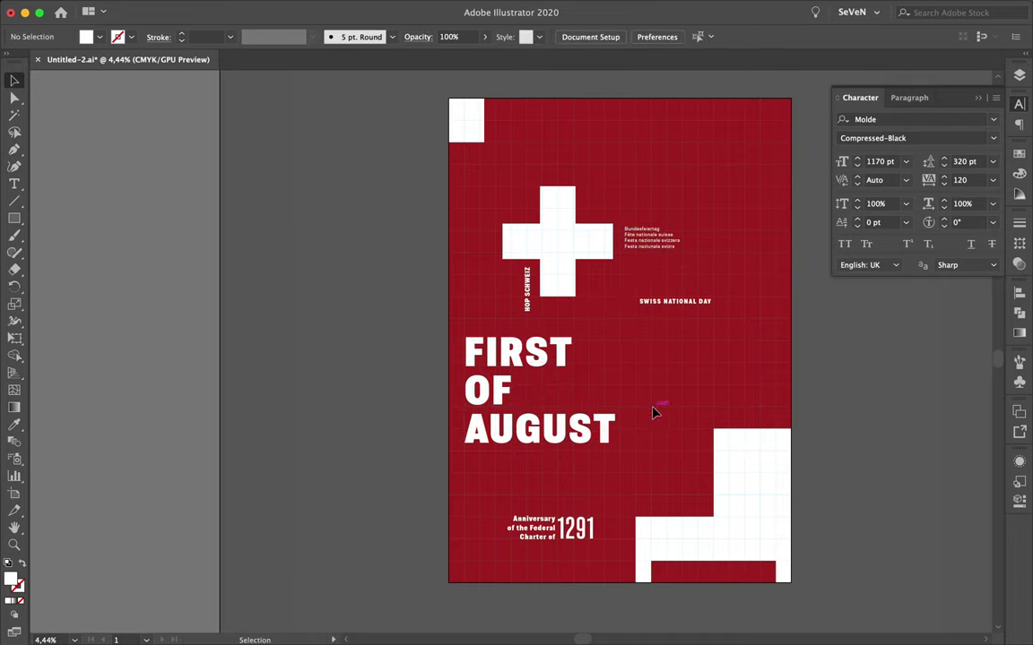
left_click(748, 473)
key("Delete")
- Move the 1291 text up and enlarge the FIRST OF AUGUST headline to 1296 pt
left_click_drag(457, 349, 603, 442)
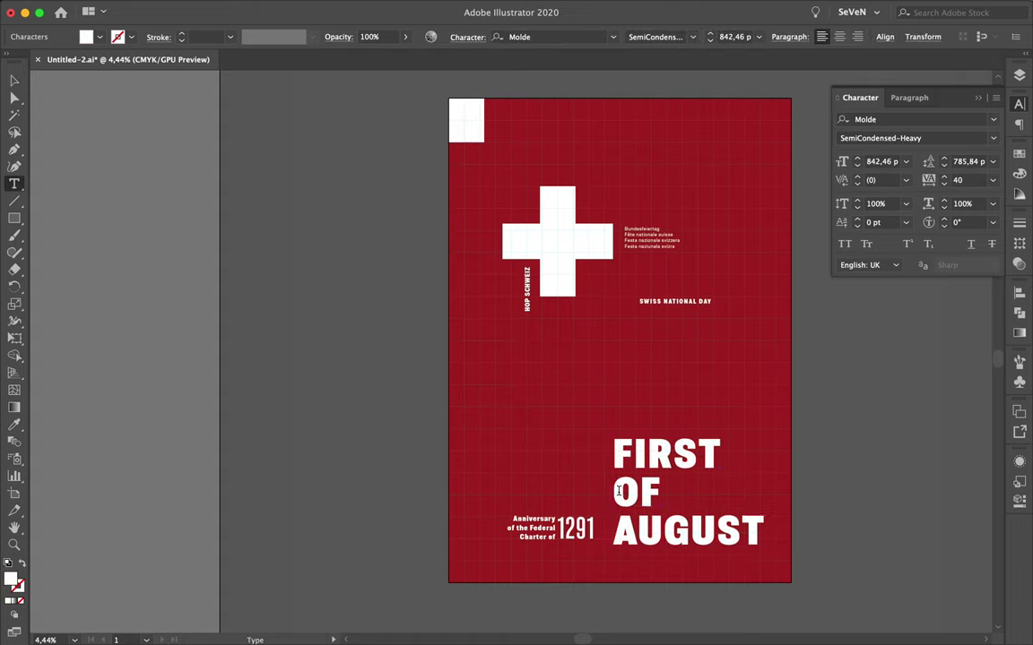
left_click_drag(568, 535, 567, 420)
left_click_drag(700, 474, 532, 497)
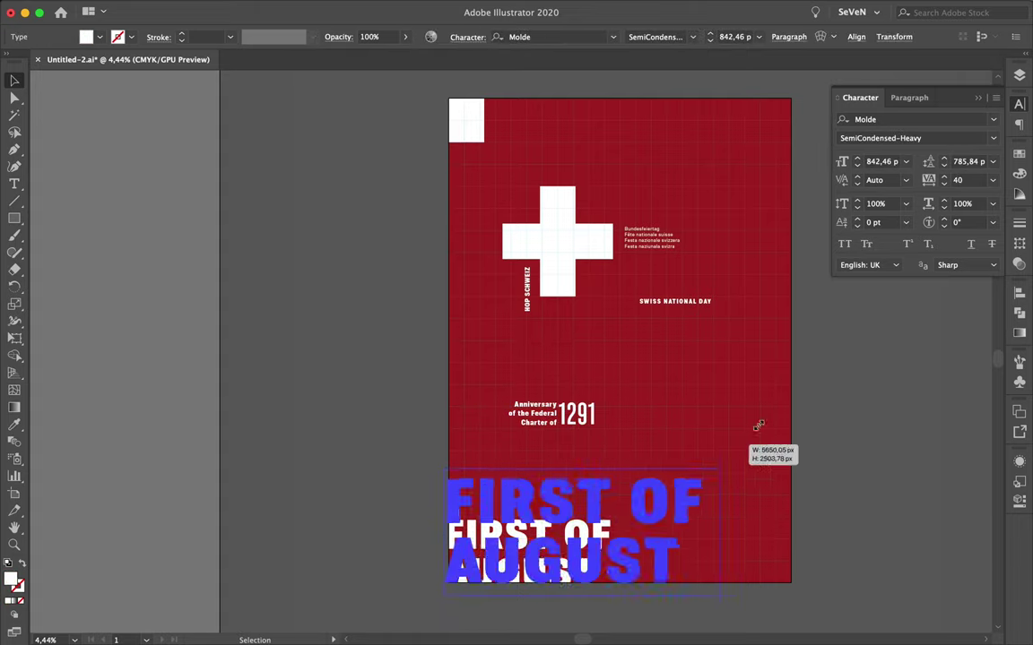
left_click_drag(623, 499, 719, 491)
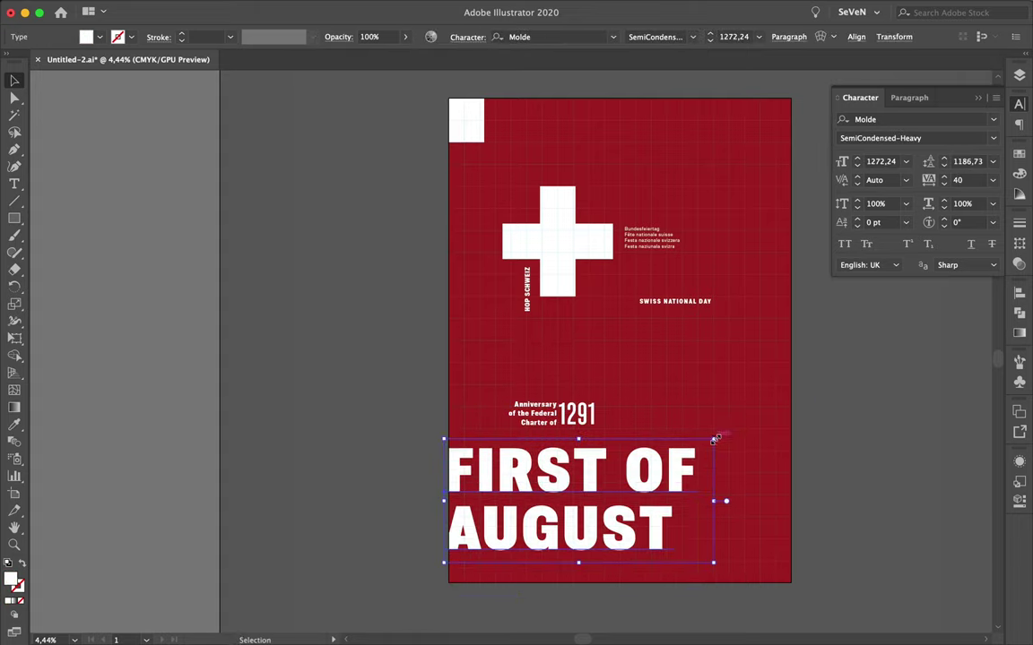
left_click(857, 159)
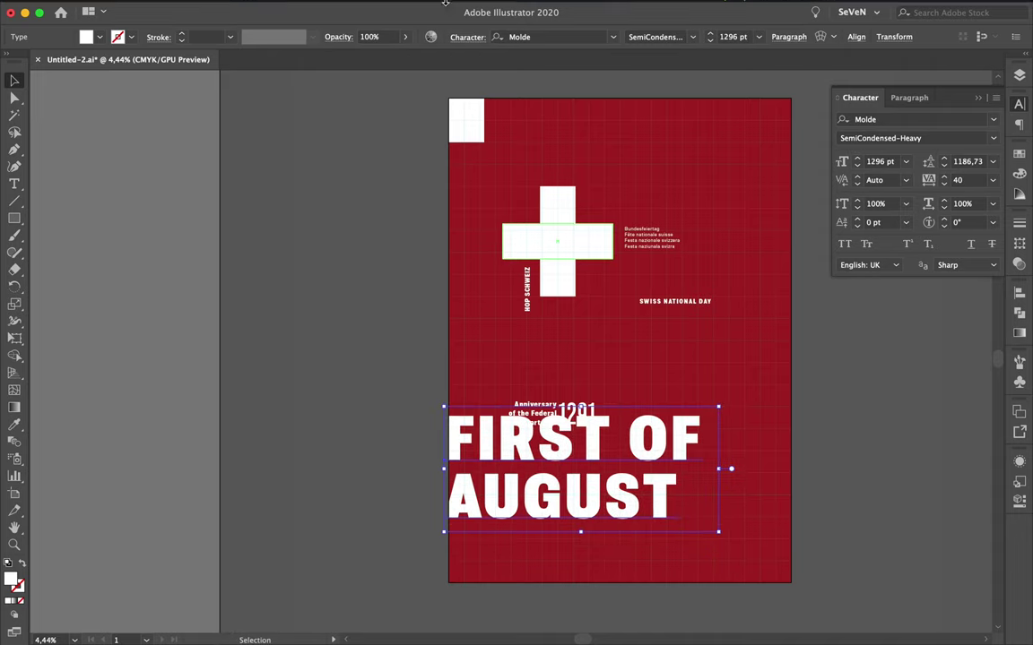
- Expand the headline into outlines and stretch it across the poster's bottom edge
left_click(214, 9)
left_click(185, 164)
left_click(569, 412)
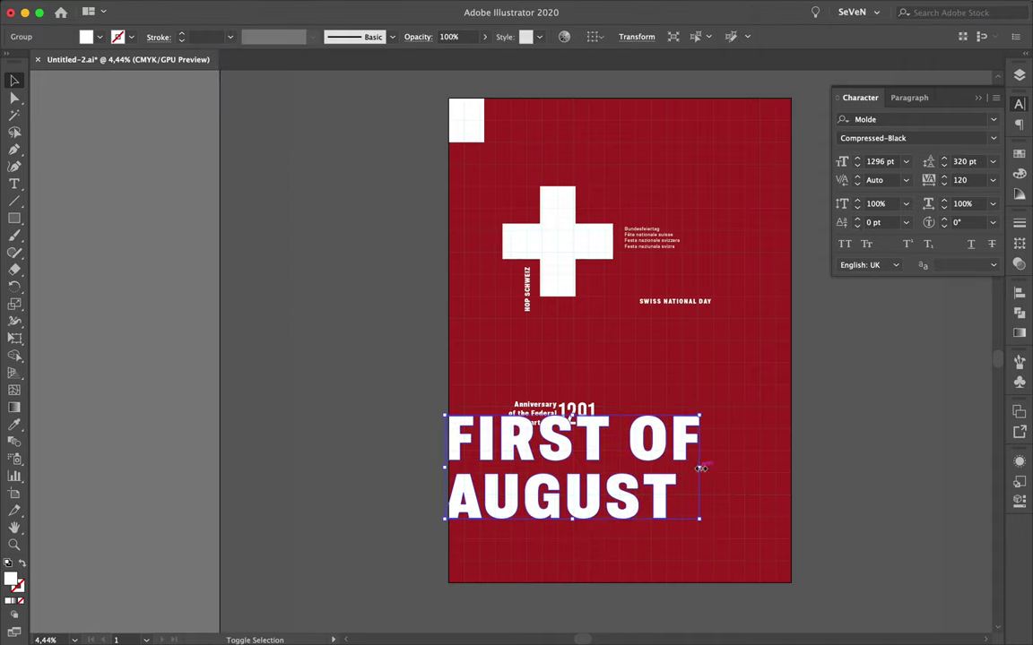
left_click_drag(701, 468, 797, 469)
left_click_drag(753, 432, 753, 477)
left_click_drag(453, 491, 554, 491, "shift")
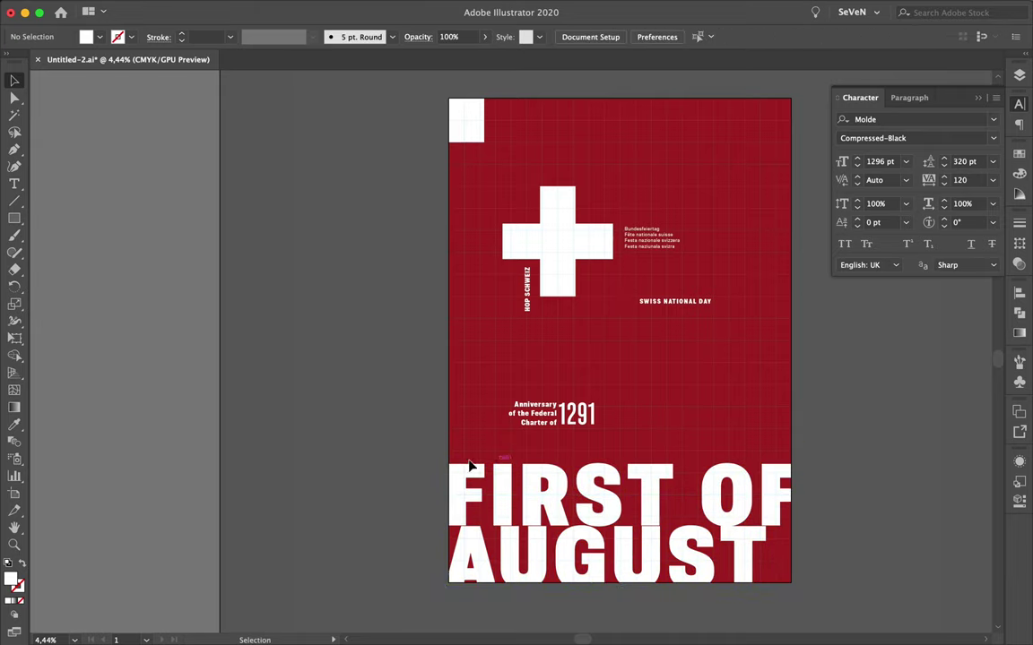
- Check the outlined headline group and its fit along the bottom of the poster
left_click(535, 502)
scroll(538, 446, "up", 5)
left_click(538, 446)
scroll(539, 447, "down", 3)
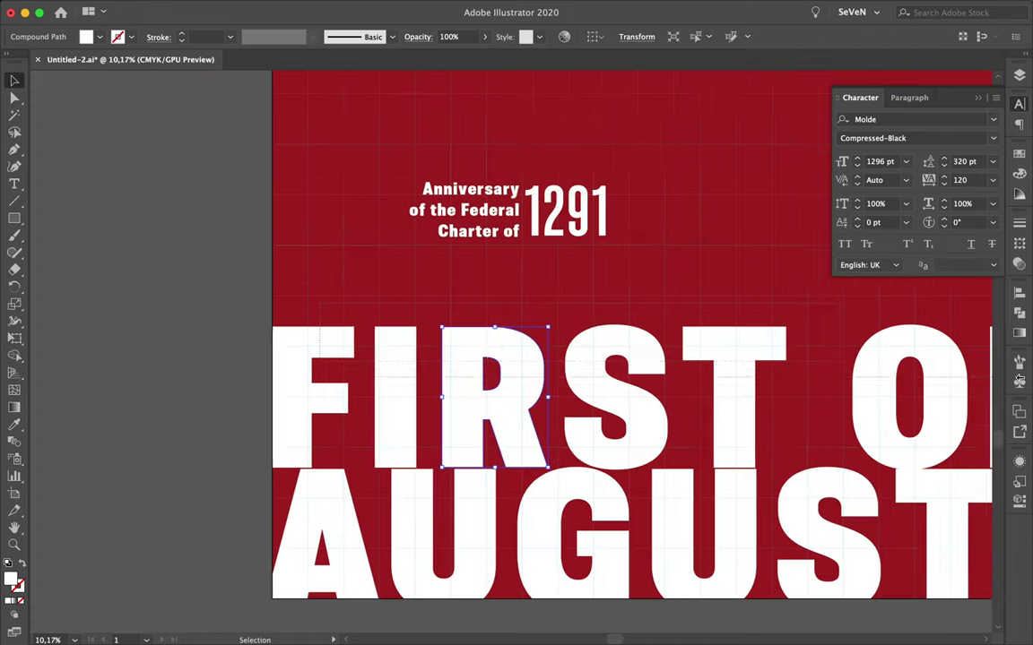
scroll(793, 407, "down", 2)
scroll(793, 409, "up", 5)
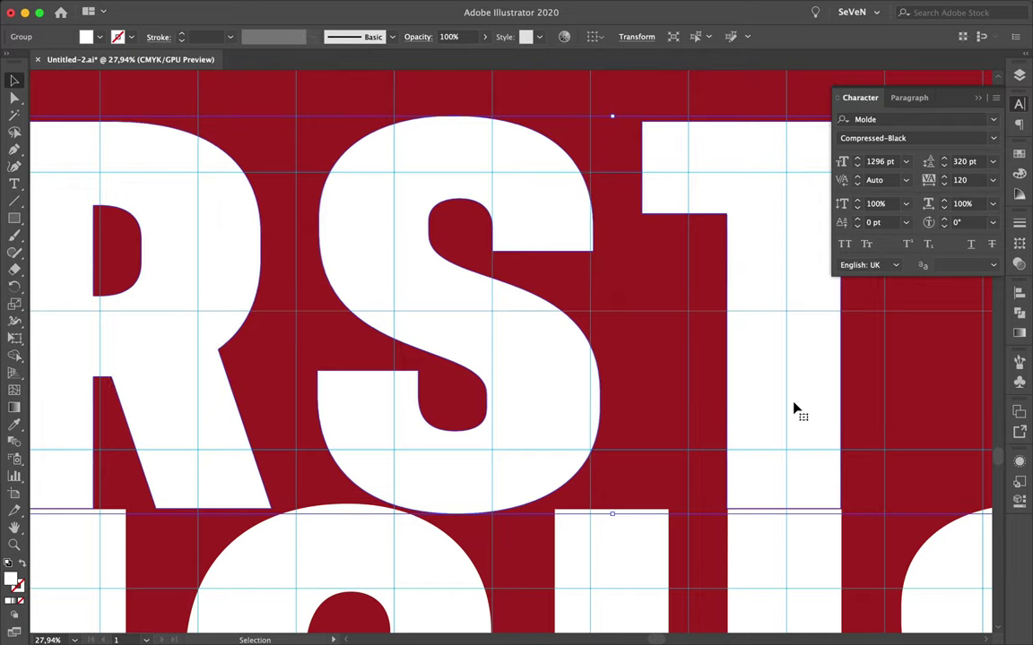
left_click(692, 403)
scroll(698, 383, "down", 5)
scroll(697, 384, "down", 2)
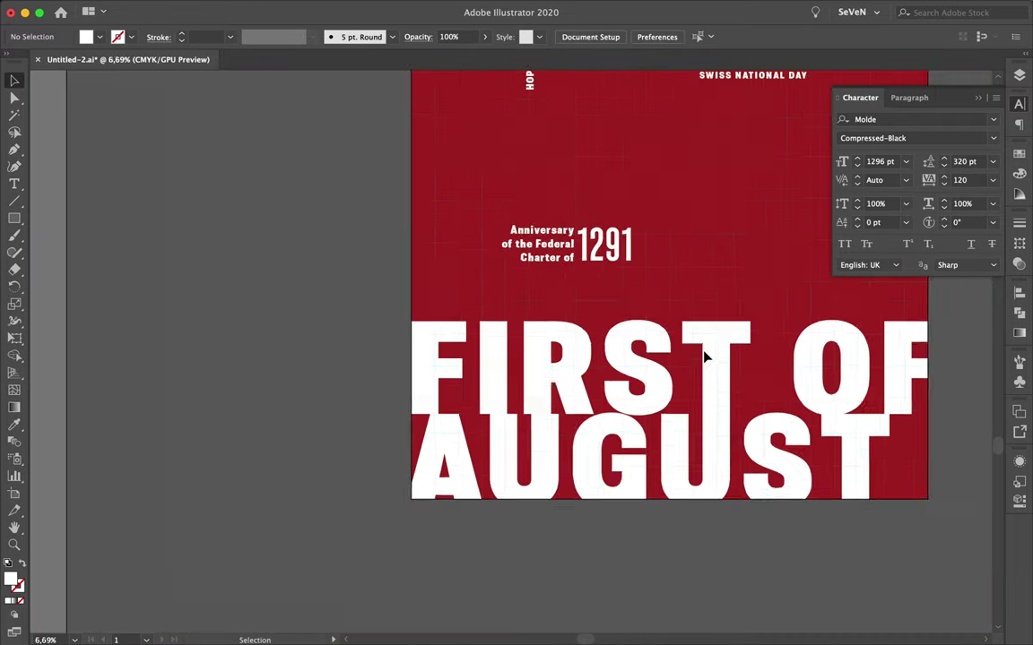
scroll(705, 355, "down", 1)
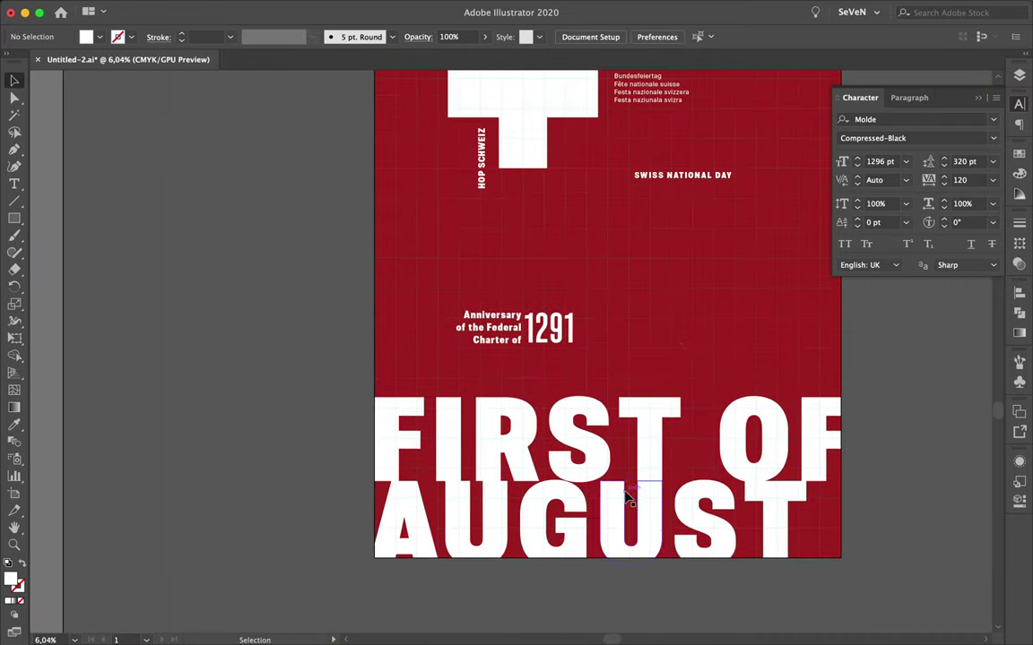
scroll(624, 491, "down", 2)
scroll(625, 492, "down", 1)
scroll(649, 270, "up", 3)
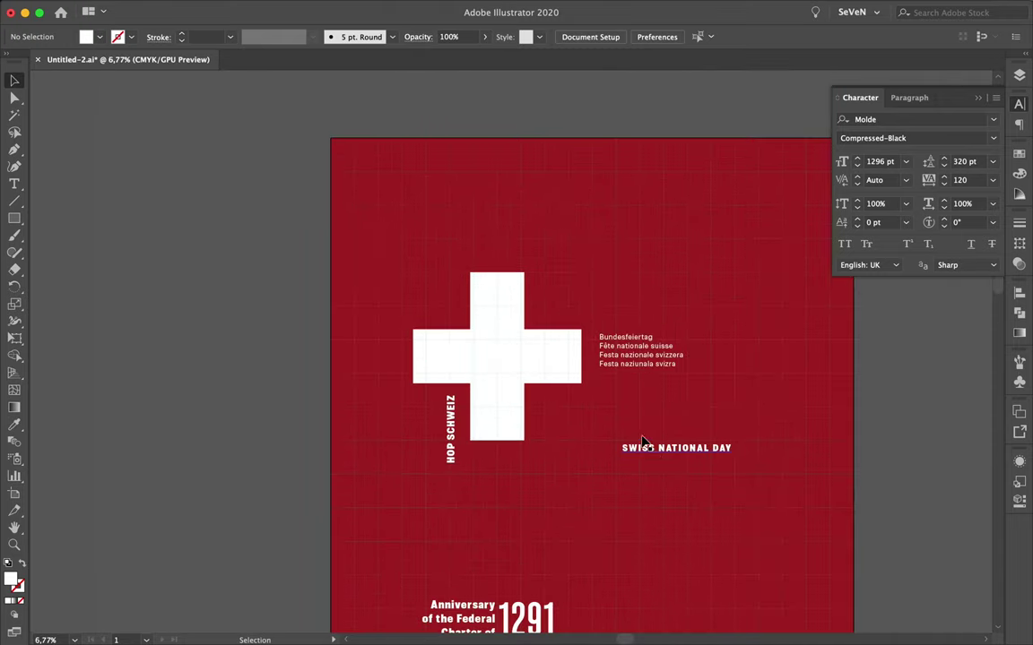
left_click_drag(672, 420, 638, 370)
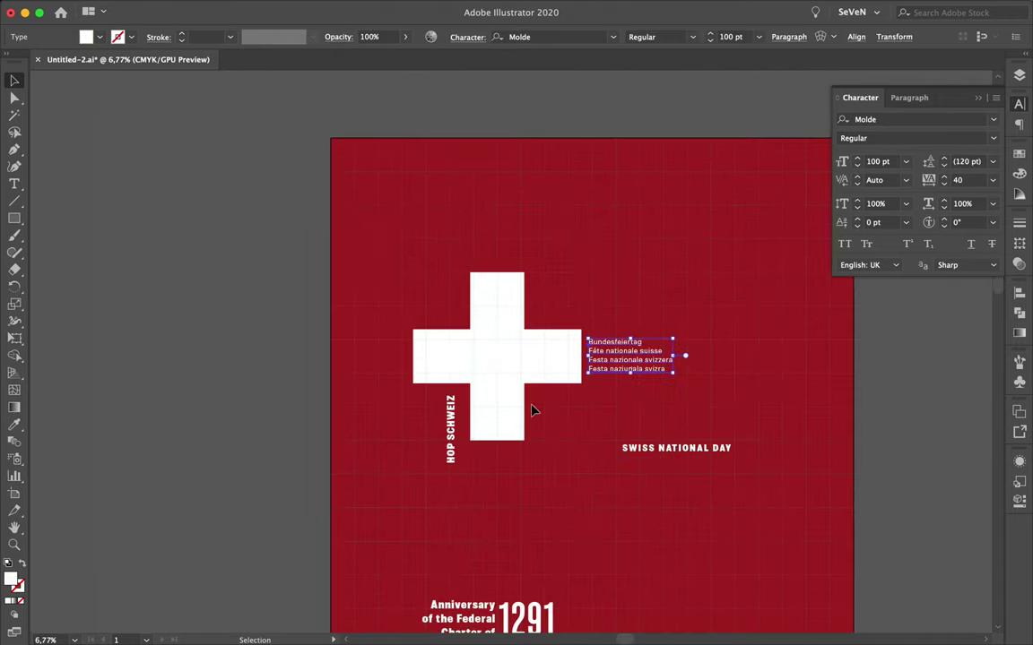
- Scale the multilingual Bundesfeiertag caption up to about 169.3 pt
left_click(453, 451)
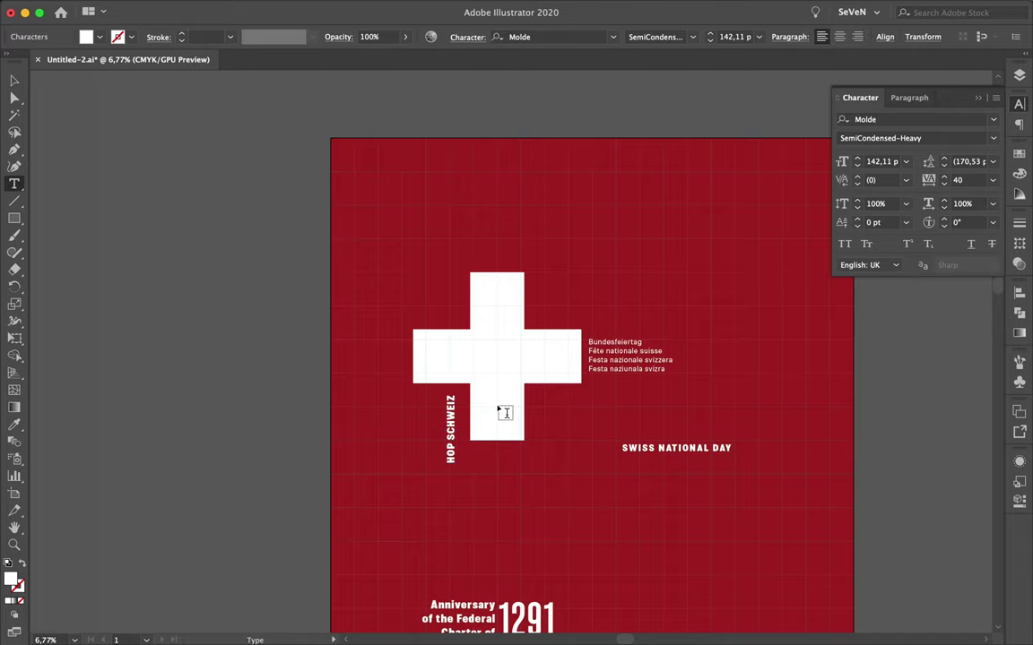
key("Escape")
scroll(580, 522, "down", 5)
scroll(627, 269, "up", 3)
left_click(628, 161)
left_click_drag(706, 212, 751, 231)
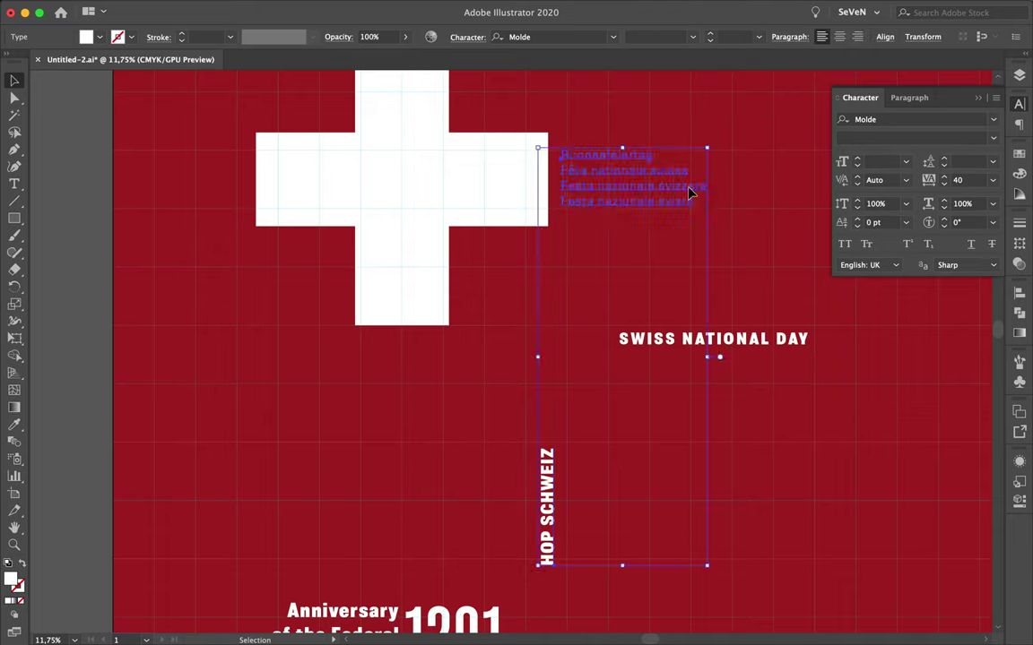
left_click_drag(751, 231, 711, 220)
left_click_drag(560, 208, 508, 230)
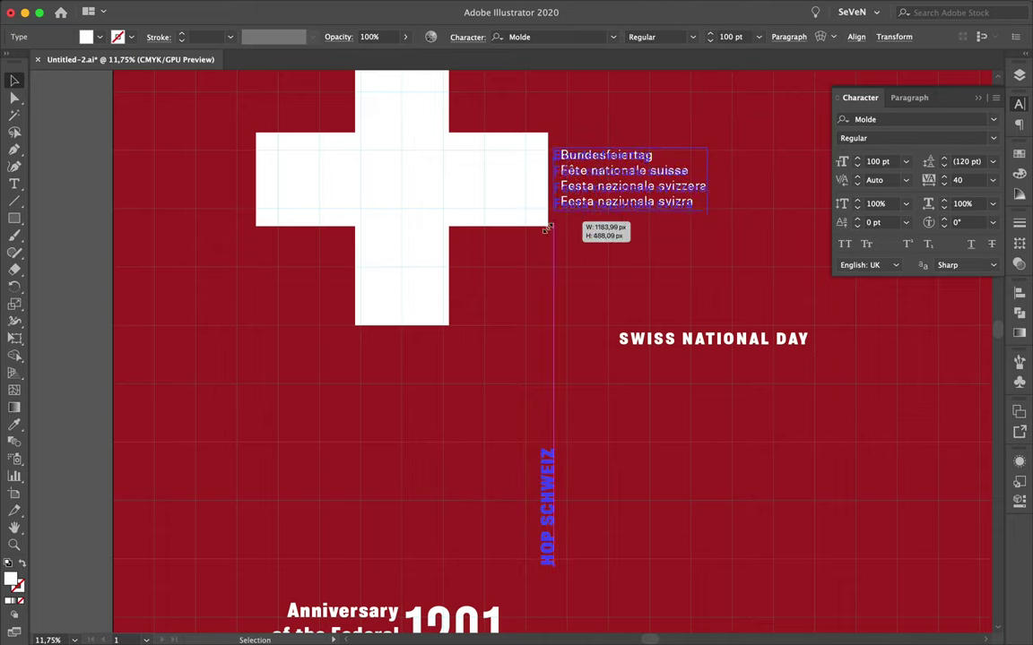
mouse_move(608, 148)
left_mouse_down()
mouse_move(425, 134)
mouse_move(519, 133)
left_mouse_up()
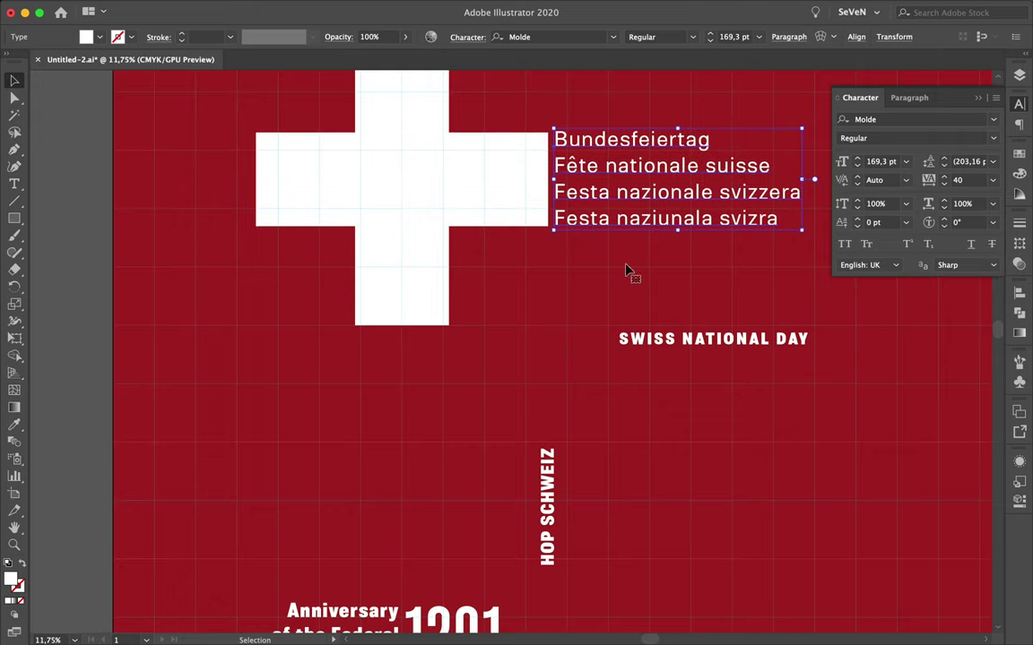
- Set the caption to Light, right-align it, and rotate it vertical beneath the cross
scroll(539, 257, "down", 3)
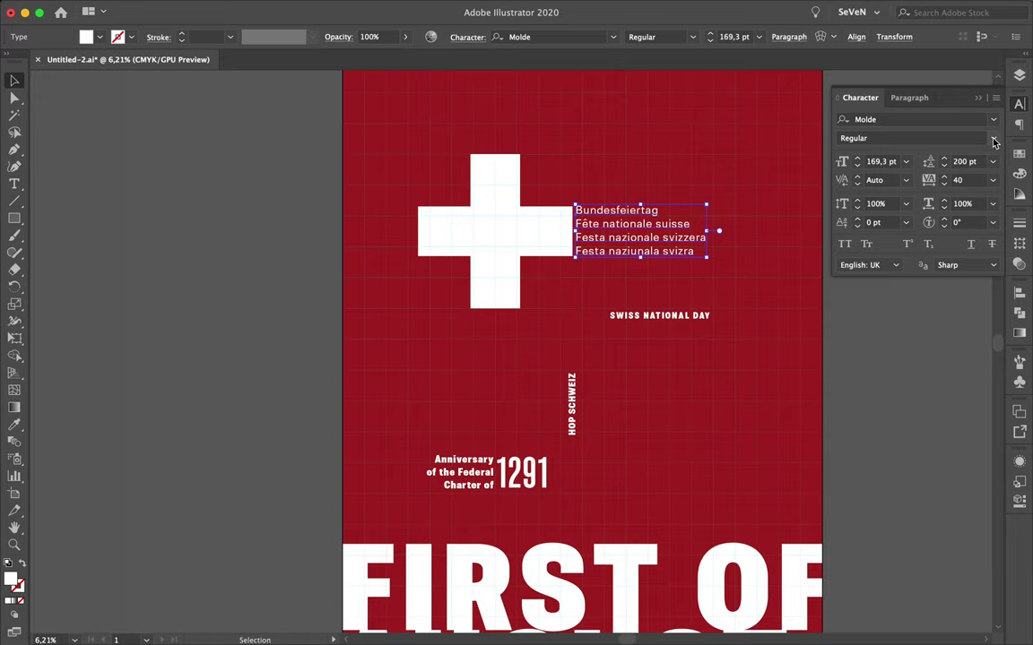
left_click(905, 137)
scroll(896, 260, "down", 2)
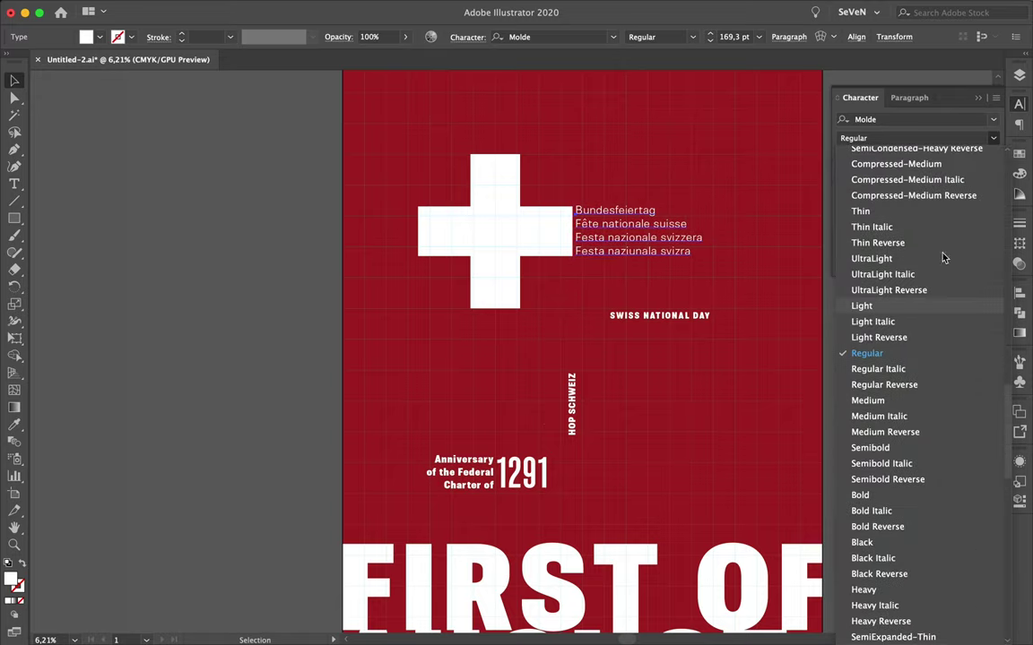
left_click(865, 302)
left_click(909, 97)
left_click(893, 121)
left_click_drag(511, 231, 488, 354)
mouse_move(548, 367)
left_mouse_down()
mouse_move(477, 311)
mouse_move(507, 359)
mouse_move(546, 370)
left_mouse_up()
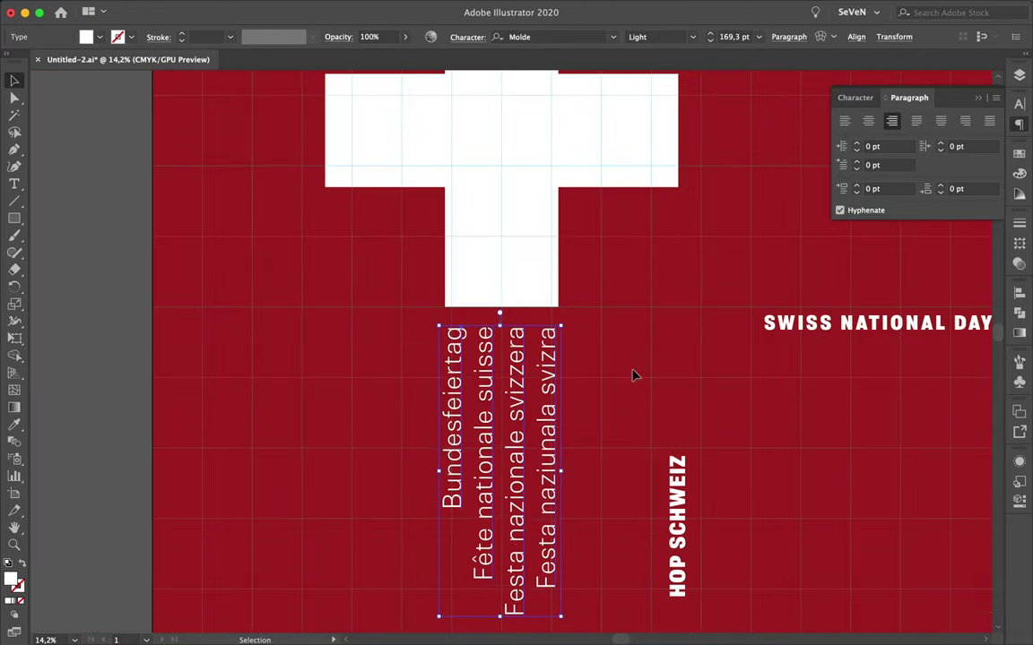
- Rotate the Anniversary 1291 block vertical and place it right of the captions
left_click(634, 376)
scroll(660, 351, "down", 5)
mouse_move(515, 449)
left_mouse_down()
mouse_move(646, 436)
mouse_move(563, 400)
left_mouse_up()
left_click_drag(587, 441, 760, 380)
scroll(779, 342, "up", 2)
left_click_drag(753, 341, 767, 300)
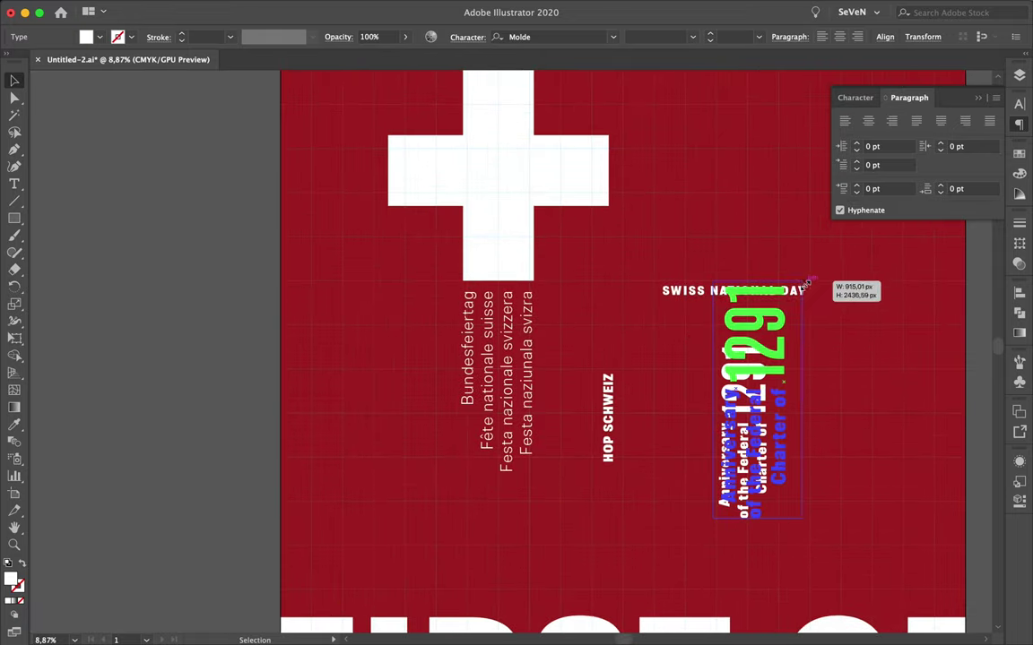
left_click(842, 316)
- Shift HOP SCHWEIZ down-left and move SWISS NATIONAL DAY toward the right edge
left_click(735, 291)
scroll(744, 314, "down", 2)
left_click_drag(652, 381, 500, 444)
left_click(744, 297)
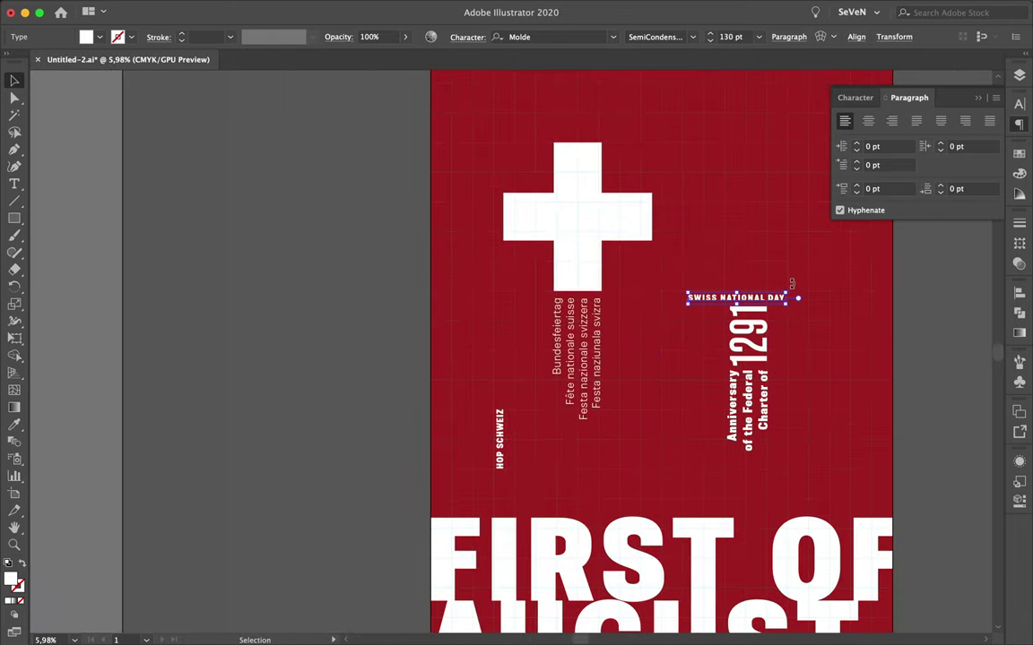
left_click_drag(817, 289, 893, 315)
- Place the white X above 1291 and copy a resized X toward the top right
left_click(565, 223)
left_click_drag(565, 223, 720, 201)
mouse_move(771, 230)
left_mouse_down()
mouse_move(780, 190)
mouse_move(789, 235)
mouse_move(815, 248)
mouse_move(749, 278)
mouse_move(784, 199)
left_mouse_up()
scroll(750, 269, "down", 2)
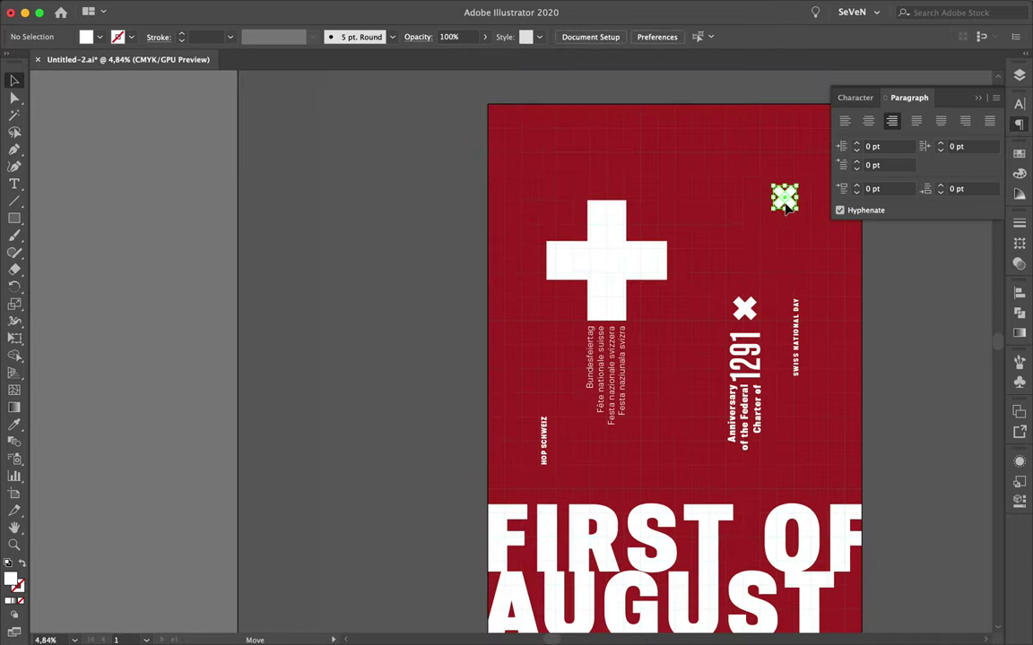
key("Return")
- Position the small X above SWISS NATIONAL DAY
left_click(529, 438)
scroll(681, 269, "right", 3)
left_click_drag(669, 194, 679, 292)
scroll(687, 284, "up", 3)
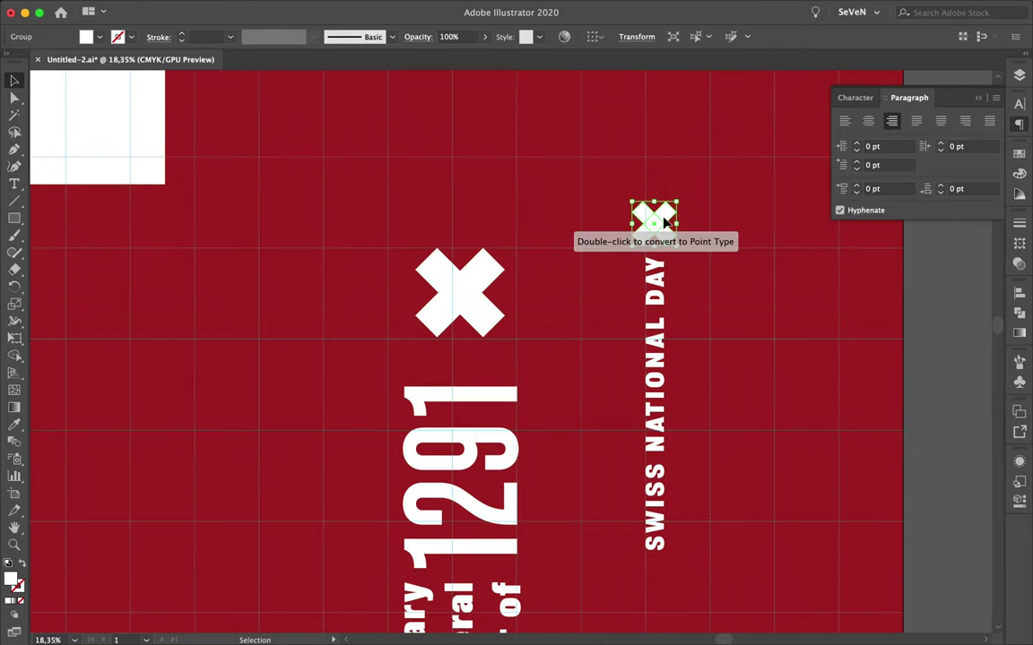
left_click(577, 193)
scroll(576, 194, "down", 2)
scroll(589, 170, "down", 2)
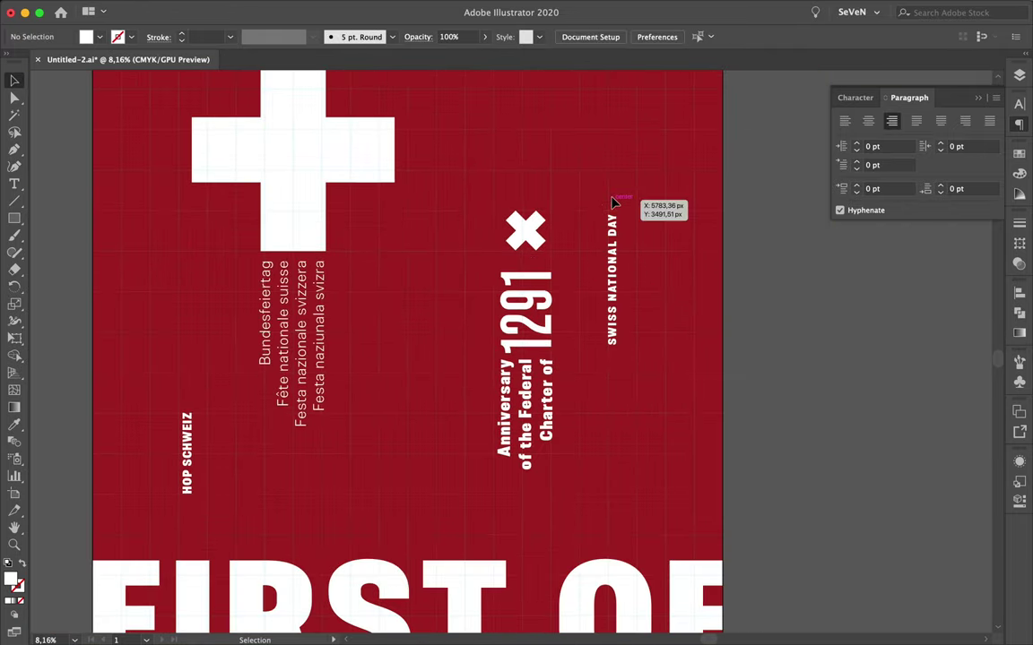
scroll(610, 203, "down", 2)
- Break SWISS NATIONAL DAY into three right-aligned lines
left_click(622, 260)
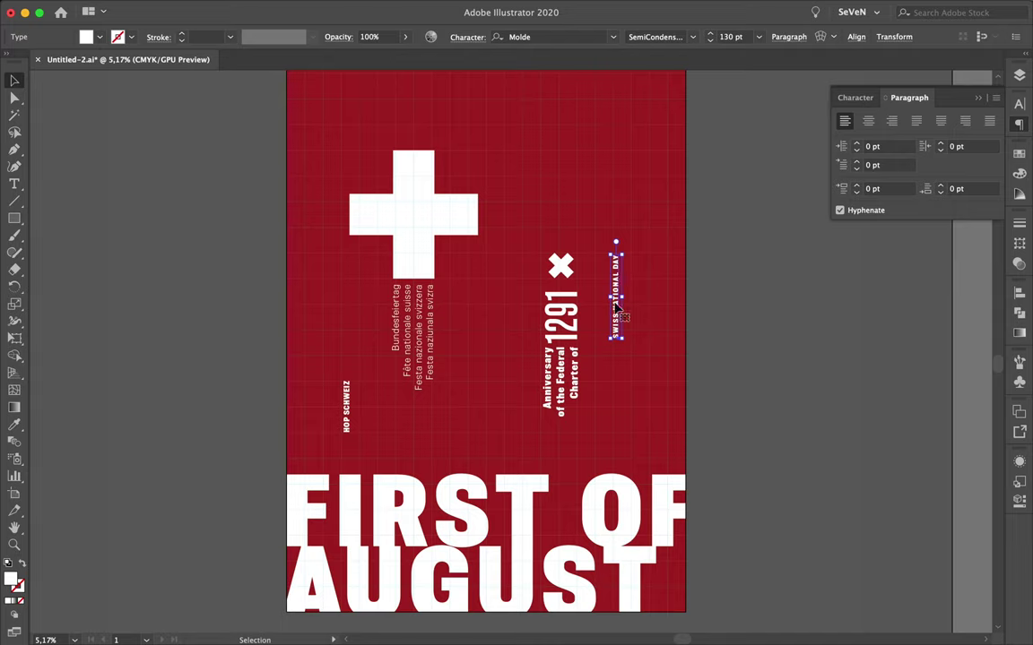
key("Return")
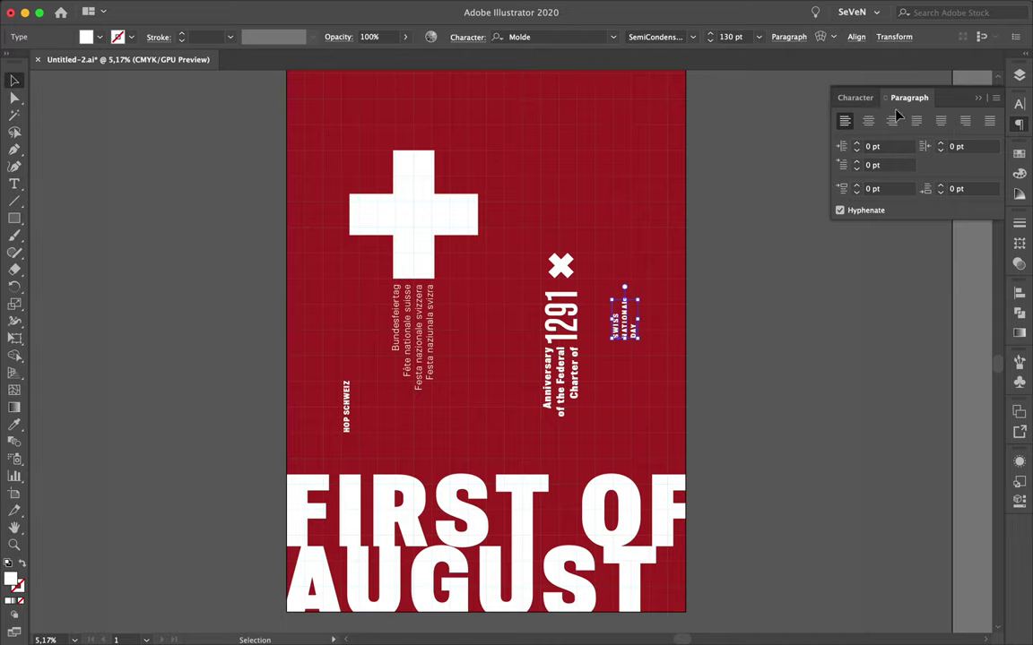
left_click(892, 120)
left_click(657, 341)
scroll(657, 341, "up", 2)
left_click(601, 287)
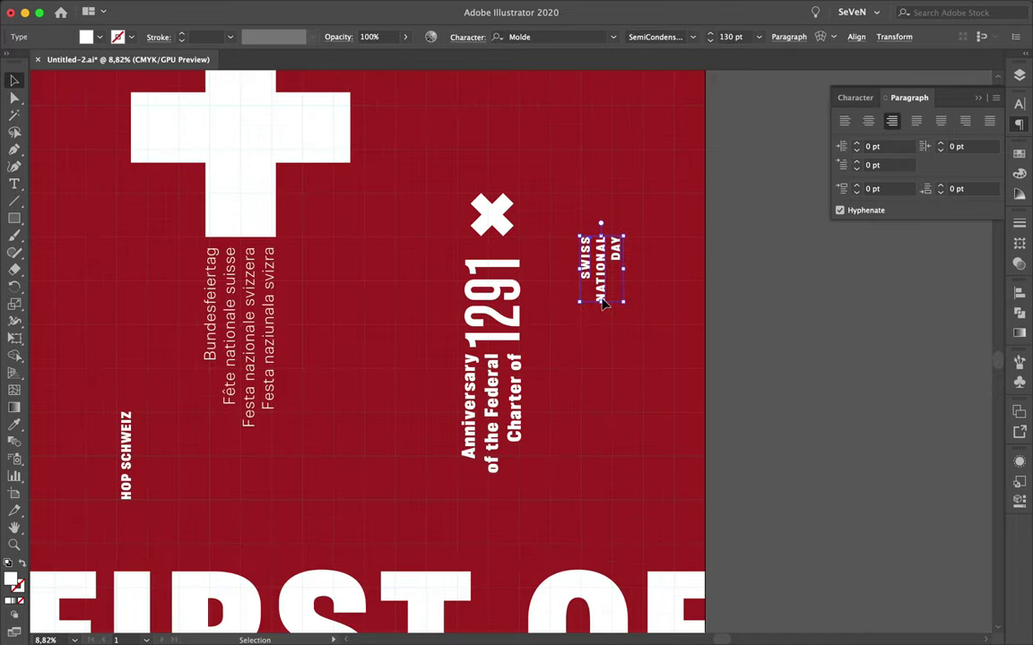
scroll(625, 267, "down", 3)
scroll(566, 233, "up", 1)
- Move HOP SCHWEIZ left of FIRST, bring it to front, and colour it red
left_click(321, 368)
left_click_drag(276, 476, 274, 474)
right_click(274, 470)
left_click(524, 581)
left_click(617, 396)
left_click(275, 468)
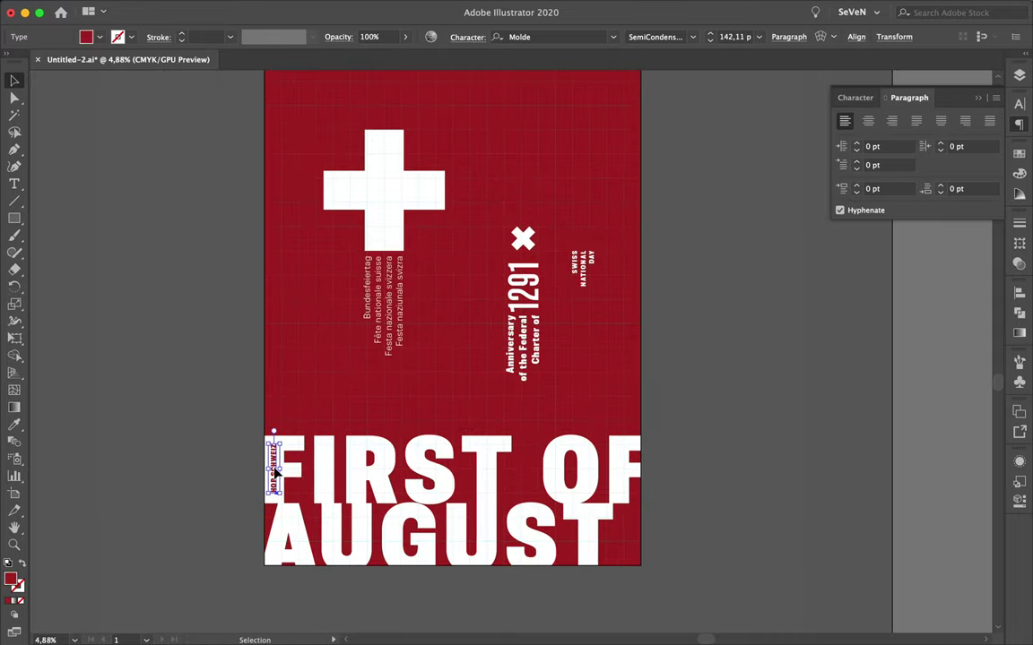
left_click(400, 394)
- Raise SWISS NATIONAL DAY toward the top right and save the poster
left_click_drag(583, 188, 596, 170)
scroll(584, 179, "up", 3)
key("ctrl+0")
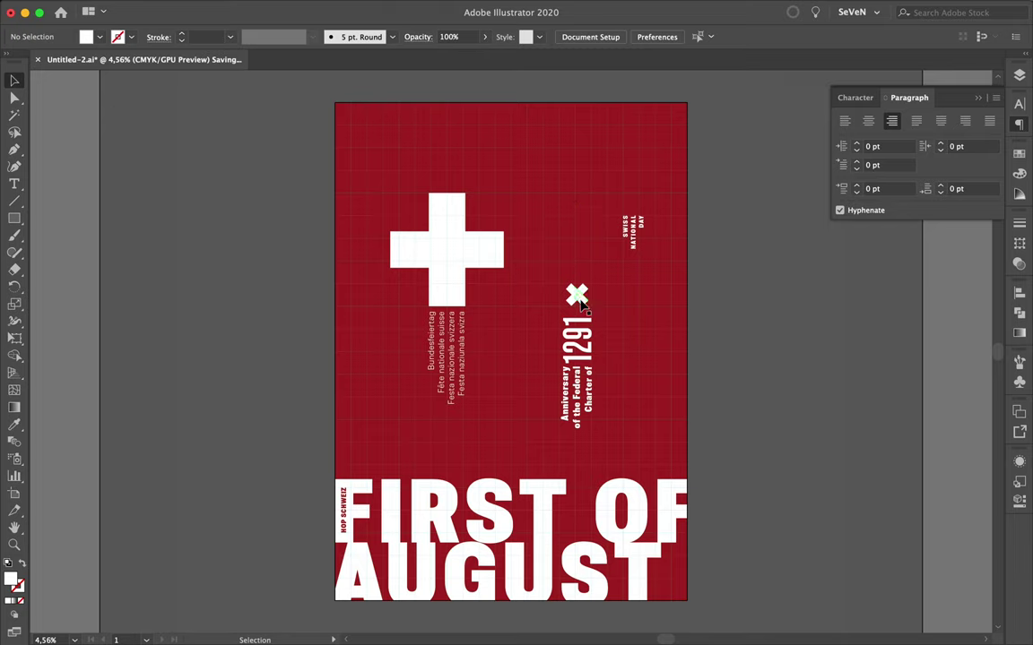
- Copy the X above SWISS NATIONAL DAY and scale it down
left_click_drag(625, 203, 643, 189)
scroll(625, 203, "up", 3)
left_click(562, 207)
scroll(567, 194, "down", 3)
- Copy the text block and retype it as APOLLO 2020 / POSTER #579 plus the designer's name
left_click_drag(596, 227, 328, 169)
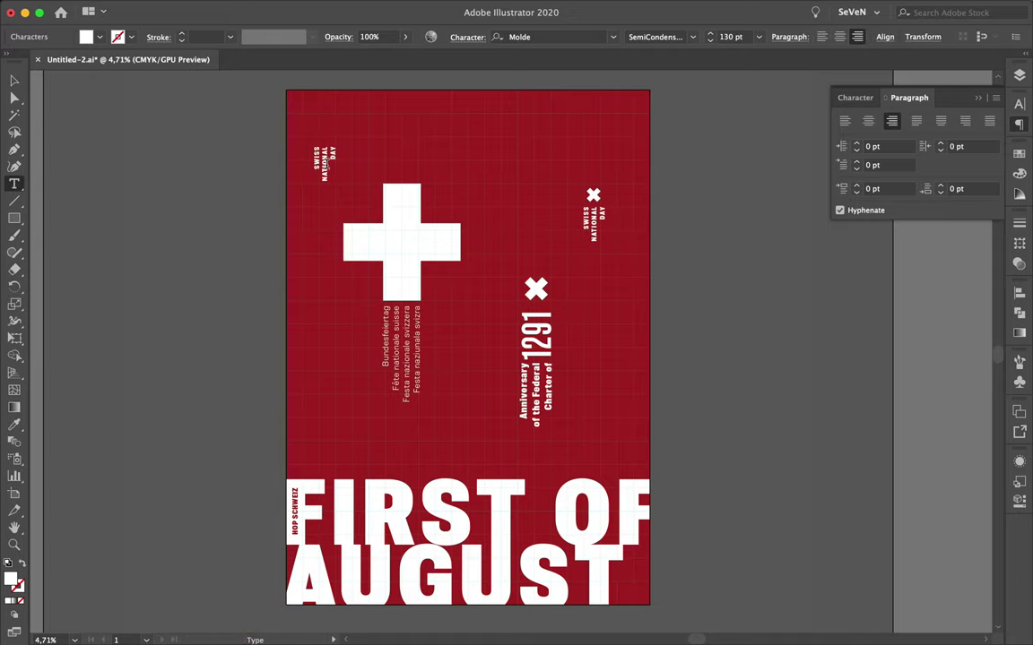
scroll(329, 157, "up", 5)
double_click(324, 161)
key("ctrl+a")
type("APOLLO 2020")
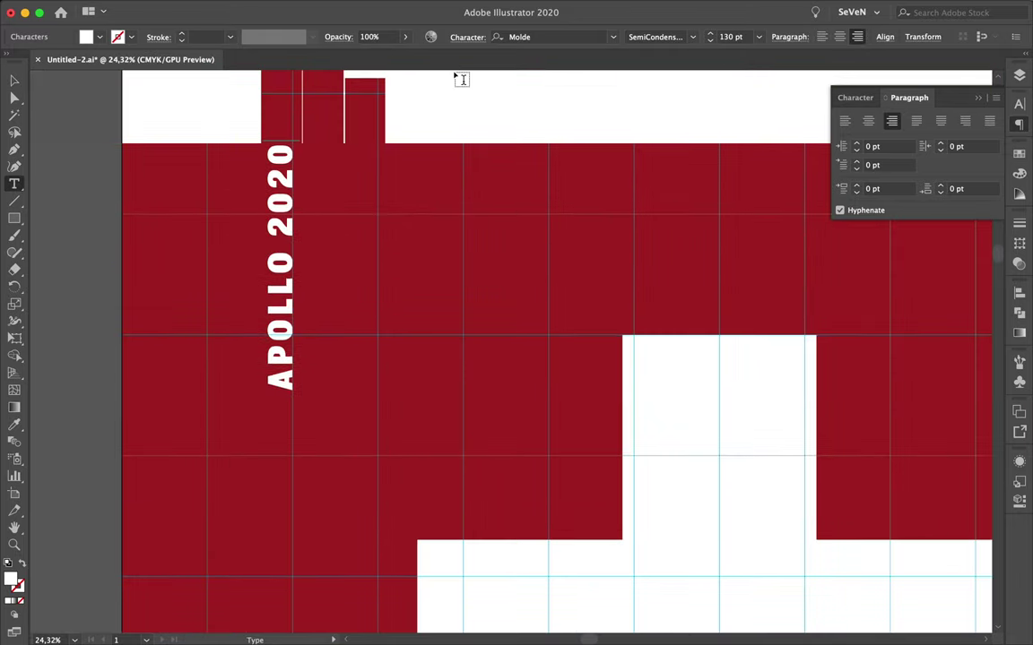
key("Return")
type("POSTER #579 ")
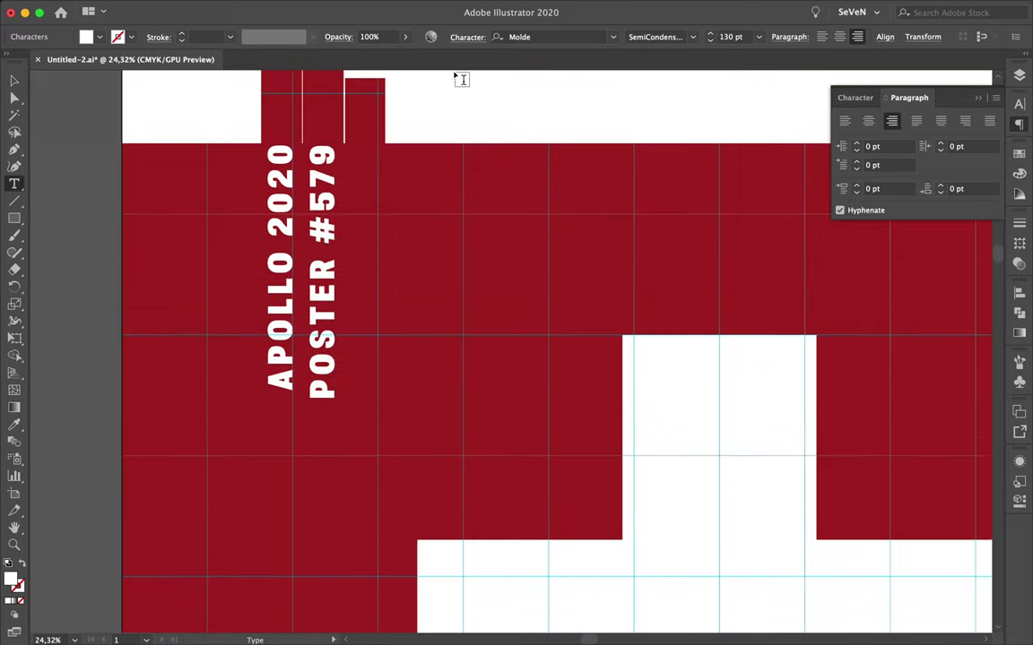
type("SEVERINO CANEPA")
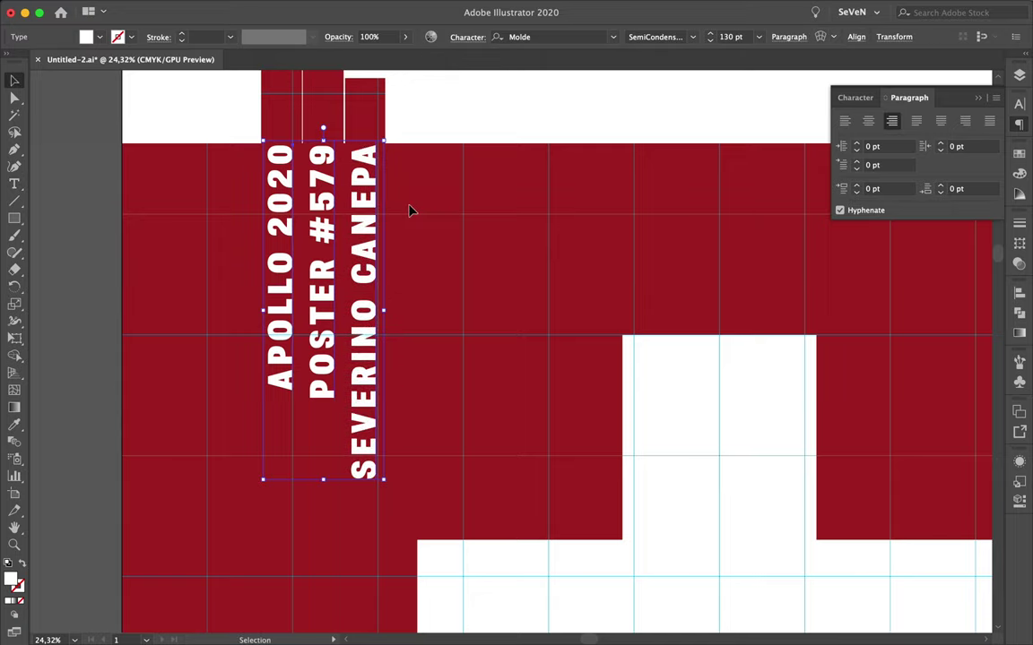
- Move the credits to the top centre in Light styling, save, and paste the logo
scroll(409, 209, "down", 5)
scroll(537, 186, "right", 2)
key("Escape")
left_click(352, 180)
mouse_move(320, 180)
left_mouse_down()
mouse_move(553, 189)
mouse_move(540, 165)
left_mouse_up()
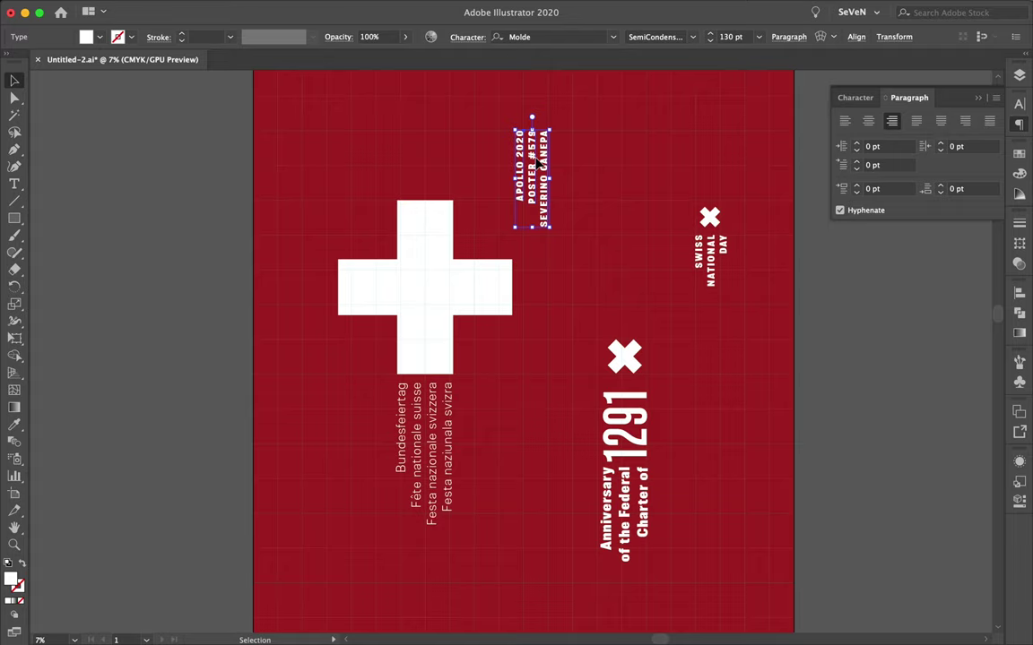
key("ctrl+z")
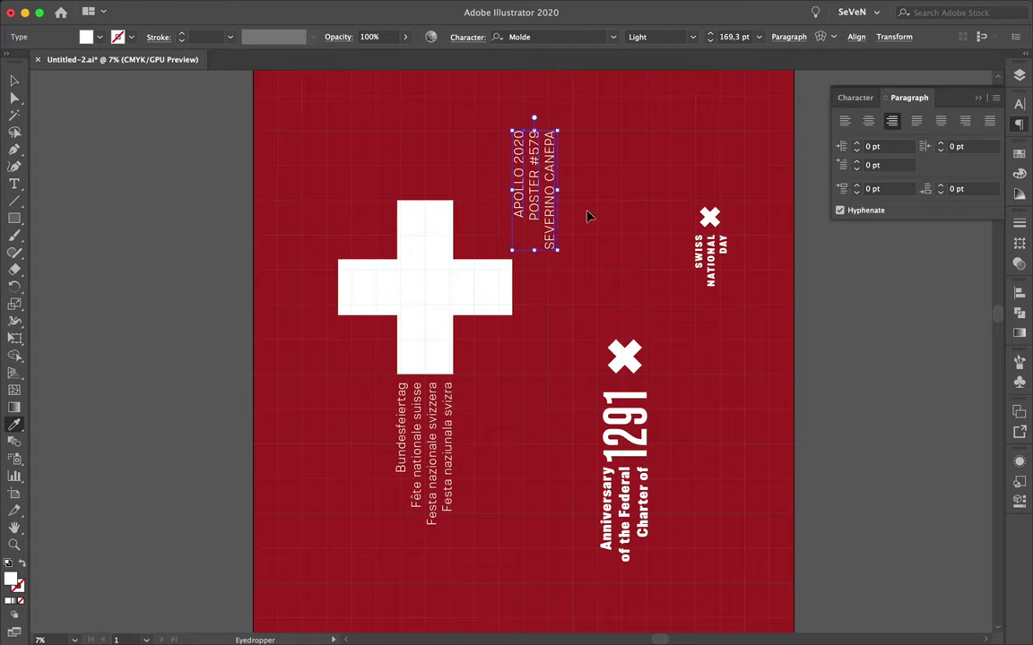
scroll(602, 225, "down", 2)
scroll(602, 224, "up", 1)
scroll(606, 233, "down", 1)
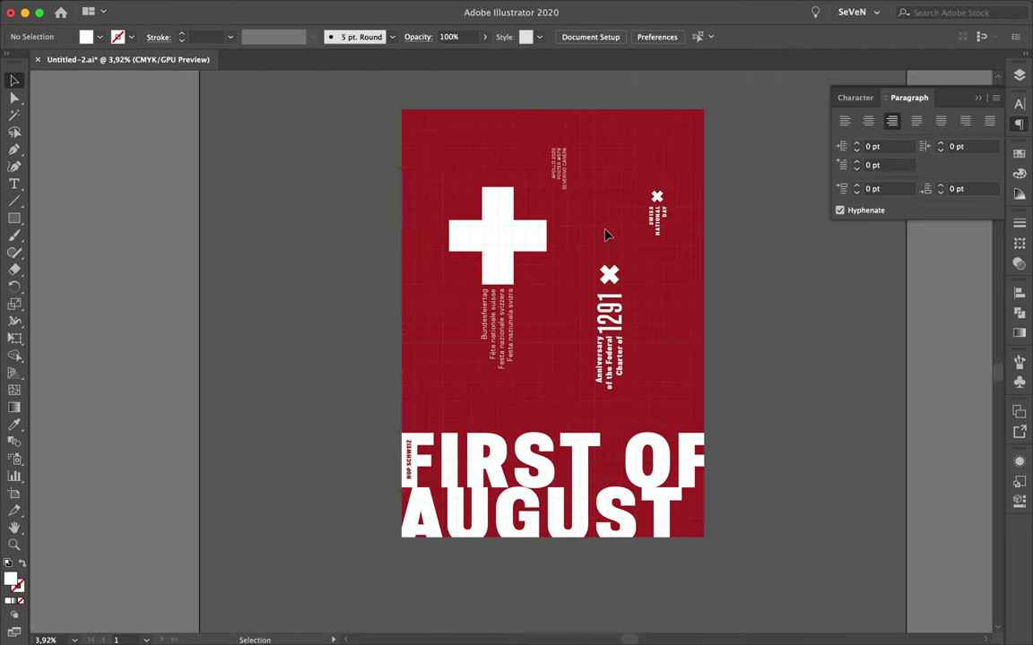
scroll(606, 233, "up", 1)
key("ctrl+s")
key("ctrl+v")
- Place the monogram logo above the credit block
mouse_move(604, 396)
left_mouse_down()
mouse_move(552, 98)
mouse_move(547, 179)
left_mouse_up()
scroll(552, 63, "up", 2)
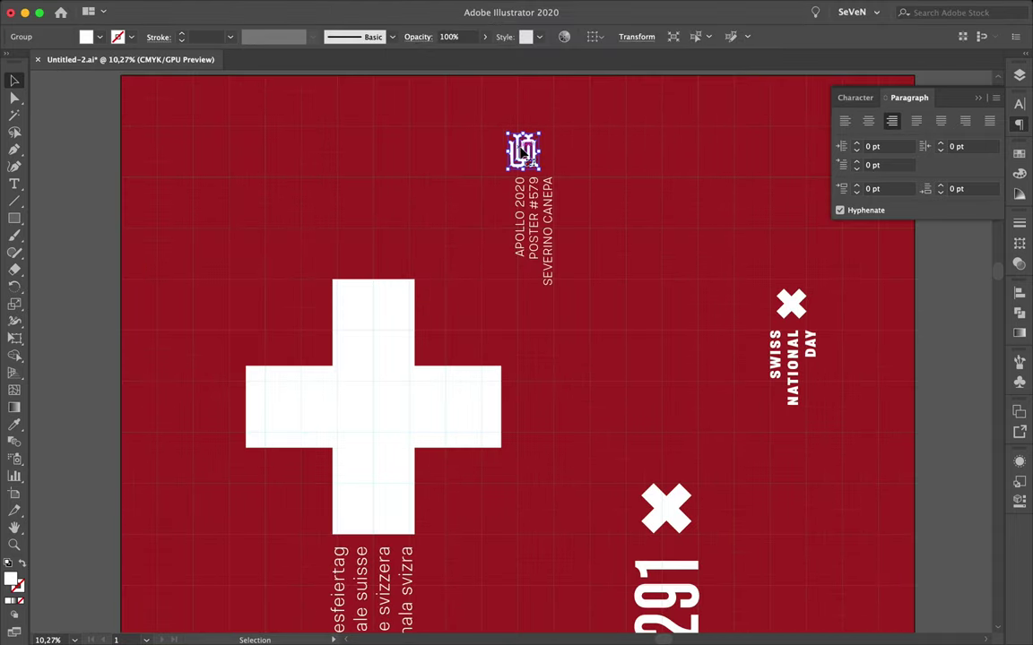
left_click(607, 170)
scroll(635, 187, "up", 4)
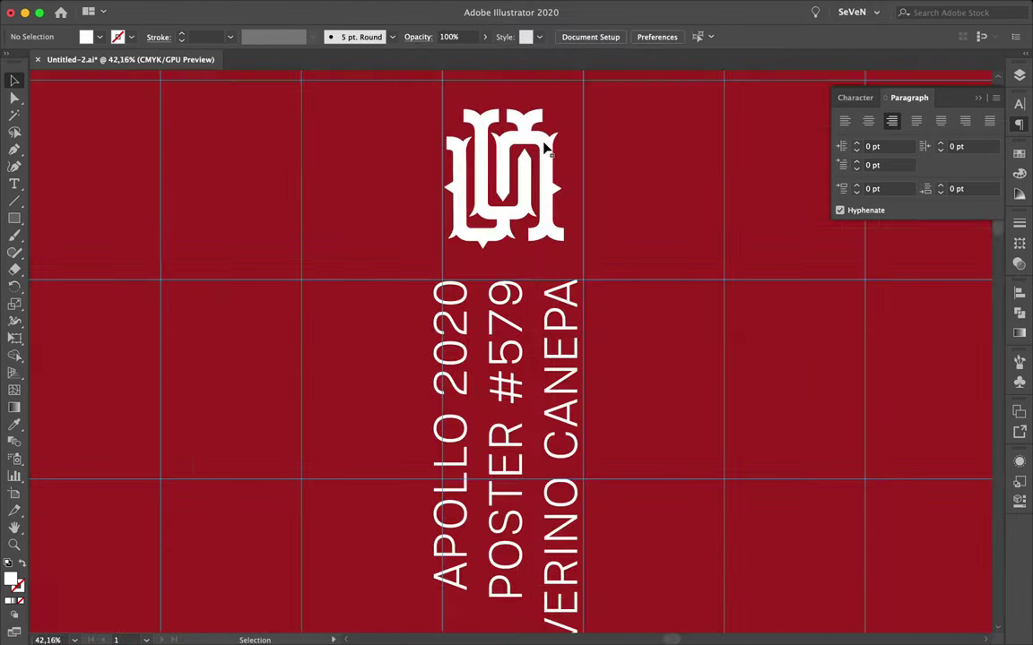
scroll(645, 166, "down", 5)
scroll(650, 154, "down", 1)
scroll(651, 153, "down", 2)
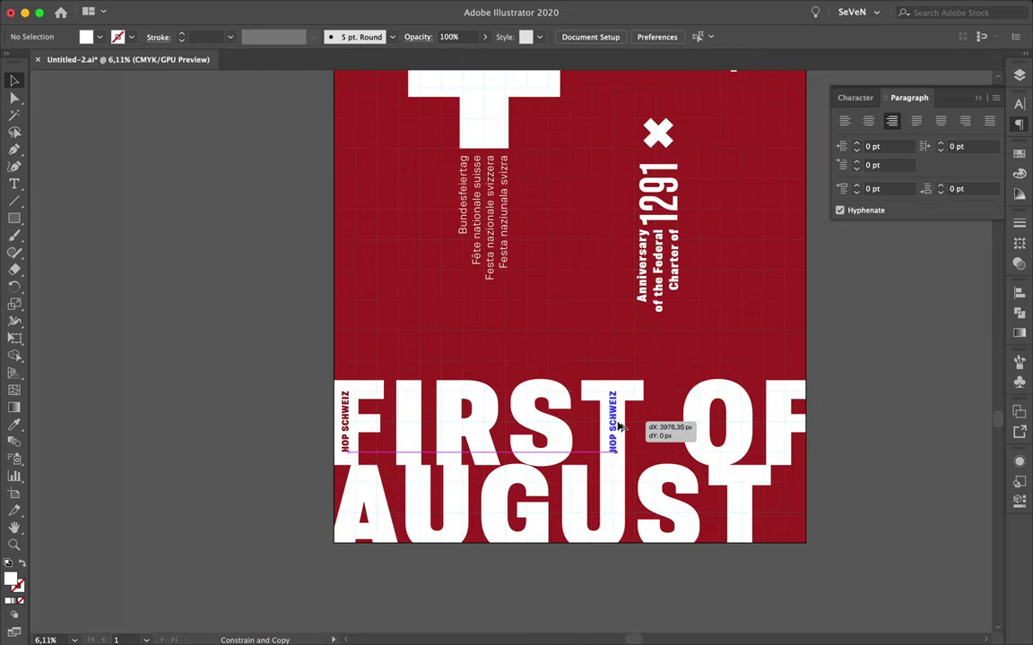
- Turn the copied HOP SCHWEIZ text into the red AUGUST 1, 2020 date line
double_click(602, 417)
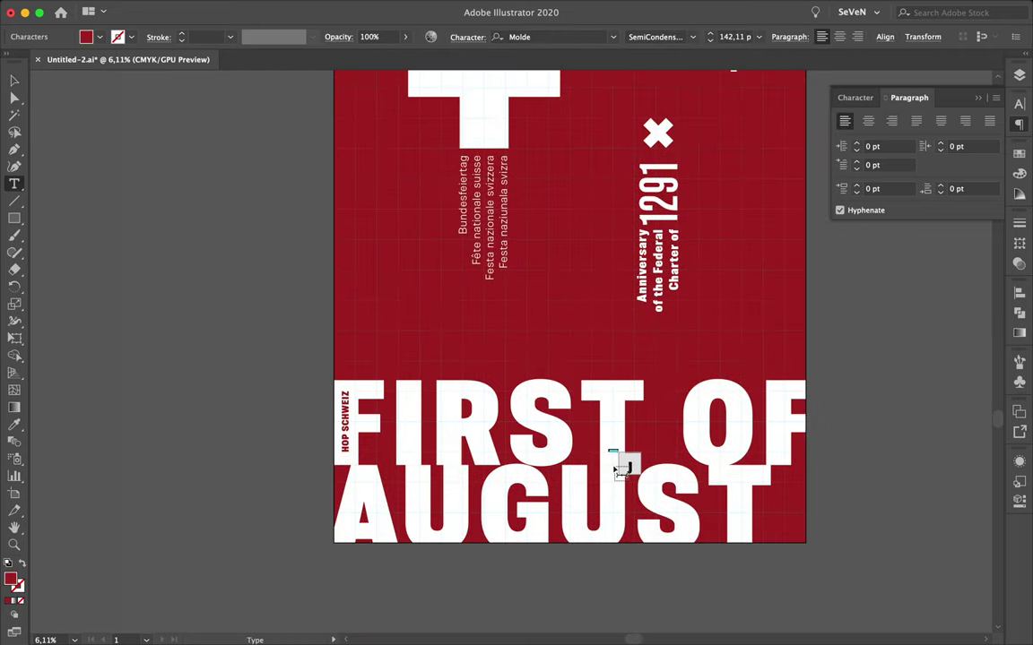
type("AUGUST 1, 2020")
key("Escape")
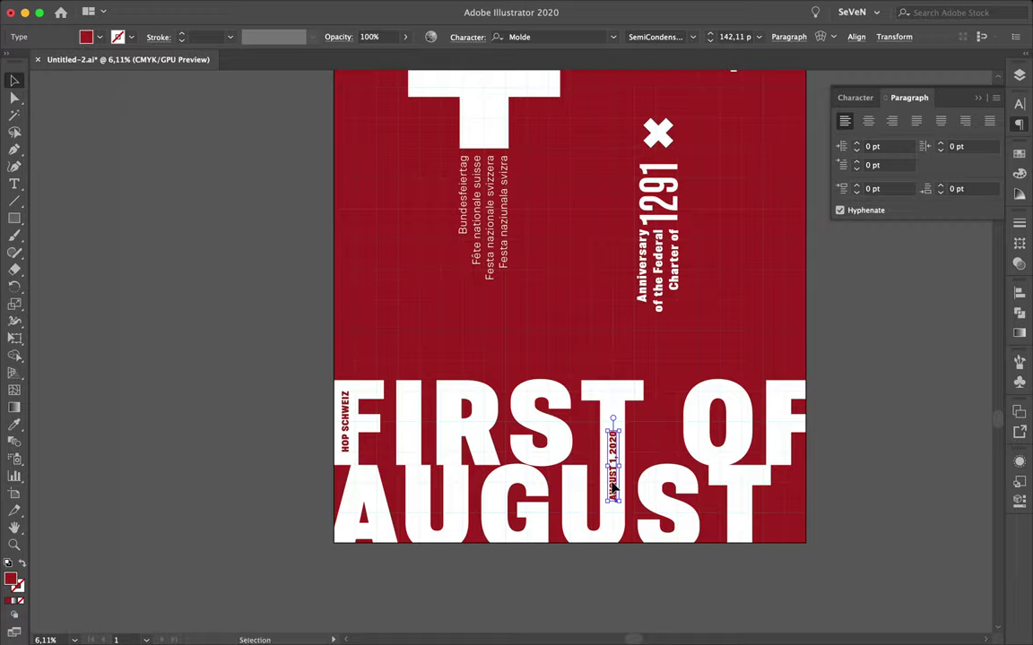
scroll(615, 473, "up", 3)
scroll(583, 433, "down", 2)
scroll(643, 400, "down", 3)
scroll(628, 358, "up", 1)
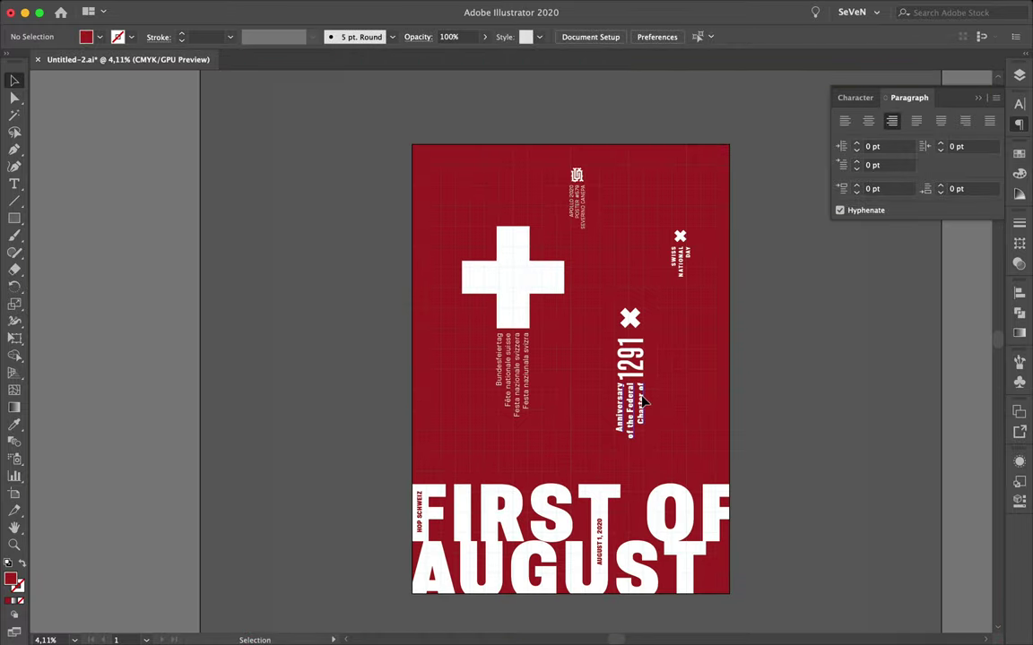
scroll(602, 283, "up", 1)
scroll(602, 282, "down", 2)
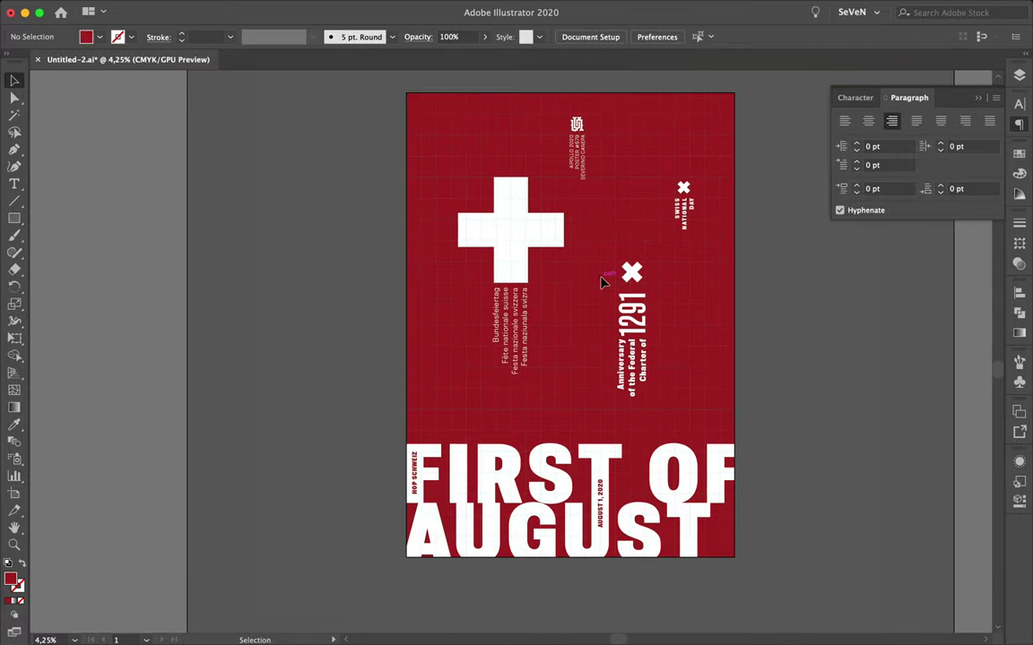
- Nudge the central artwork group and lower the X and 1291 block slightly
left_click_drag(602, 282, 585, 283)
left_click(776, 358)
left_click(535, 233)
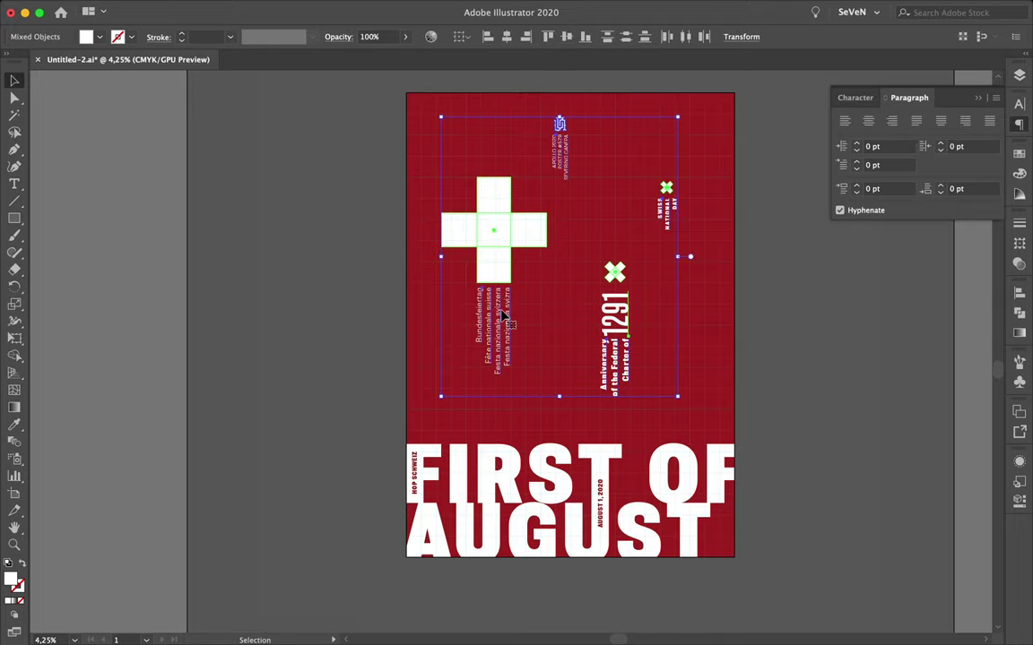
left_click_drag(505, 315, 512, 316)
left_click(560, 316)
left_click_drag(601, 264, 601, 276)
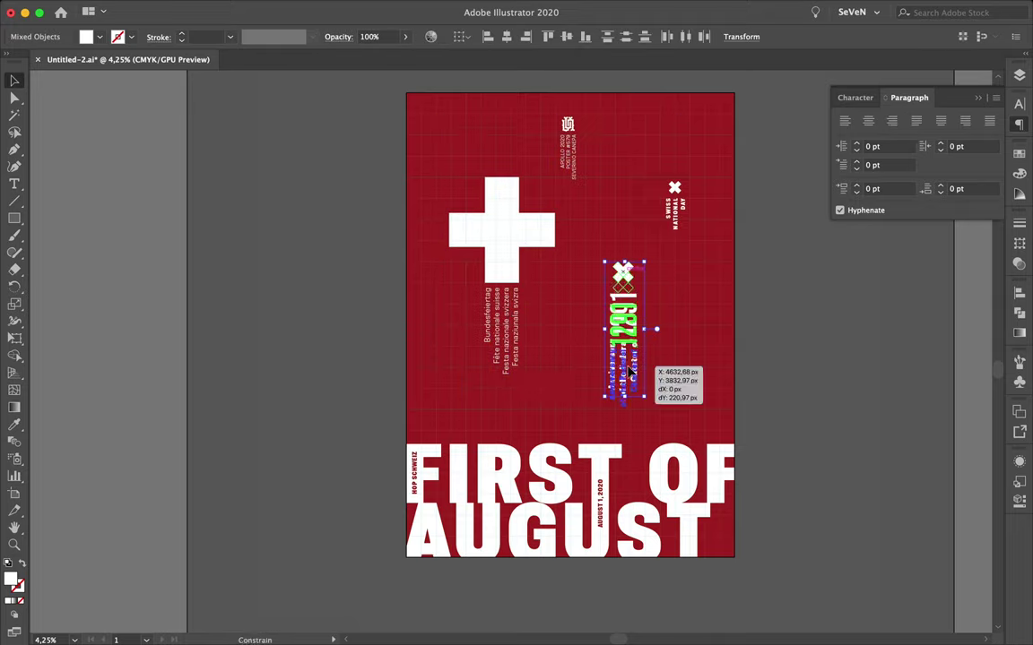
left_click(749, 359)
key("s")
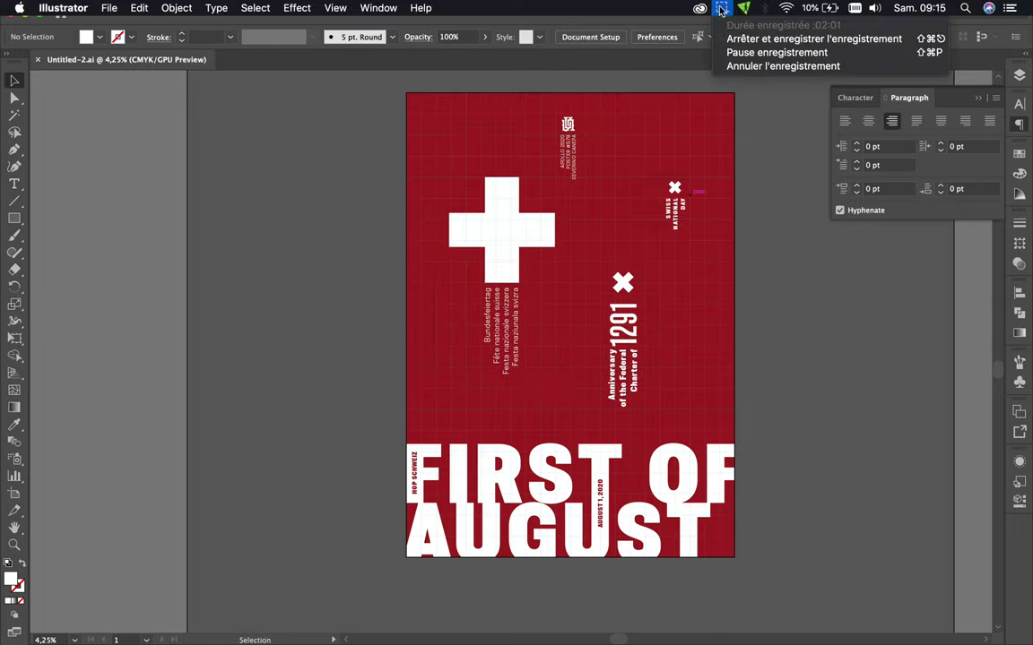